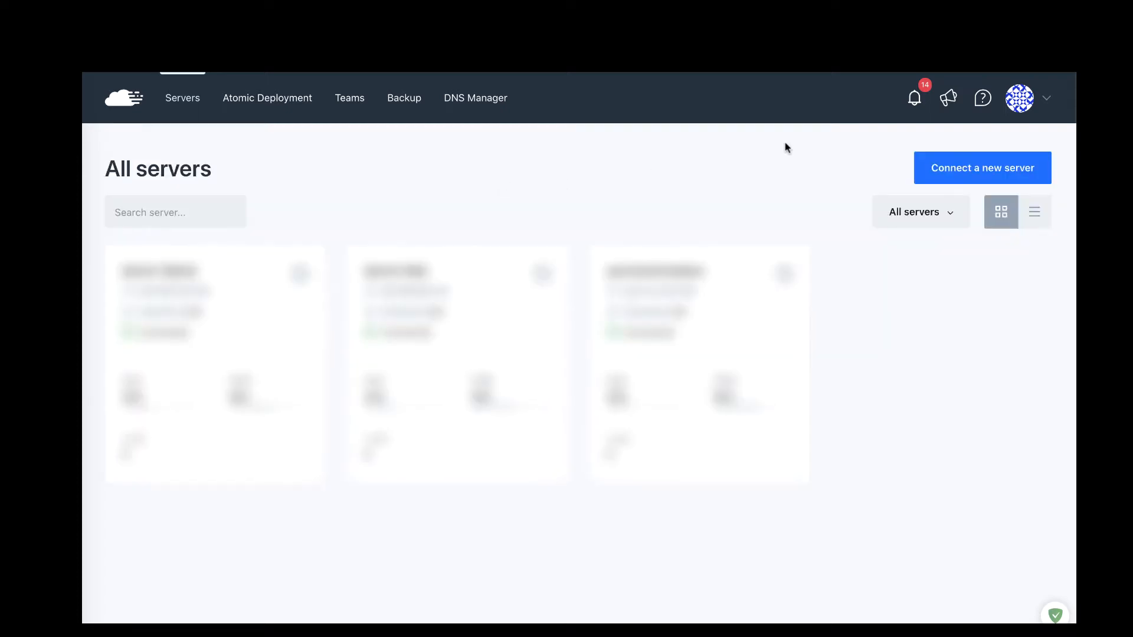
Step: Start a provider-built DigitalOcean server in RunCloud using the DO-SP API key
left_click(939, 173)
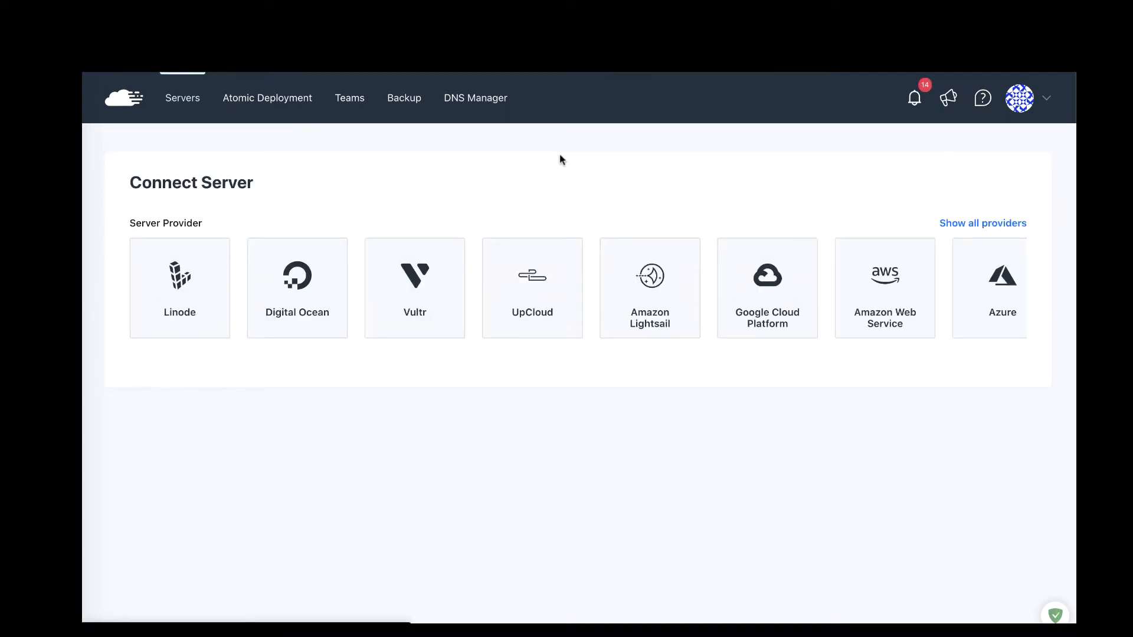
left_click(311, 282)
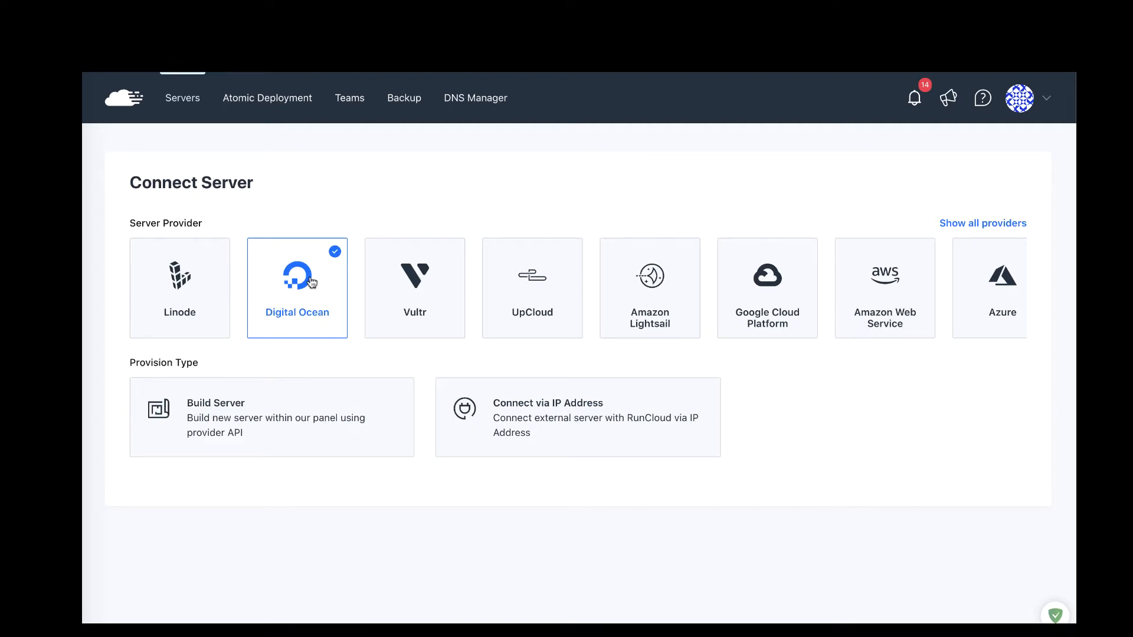
left_click(296, 420)
scroll(293, 420, "down", 3)
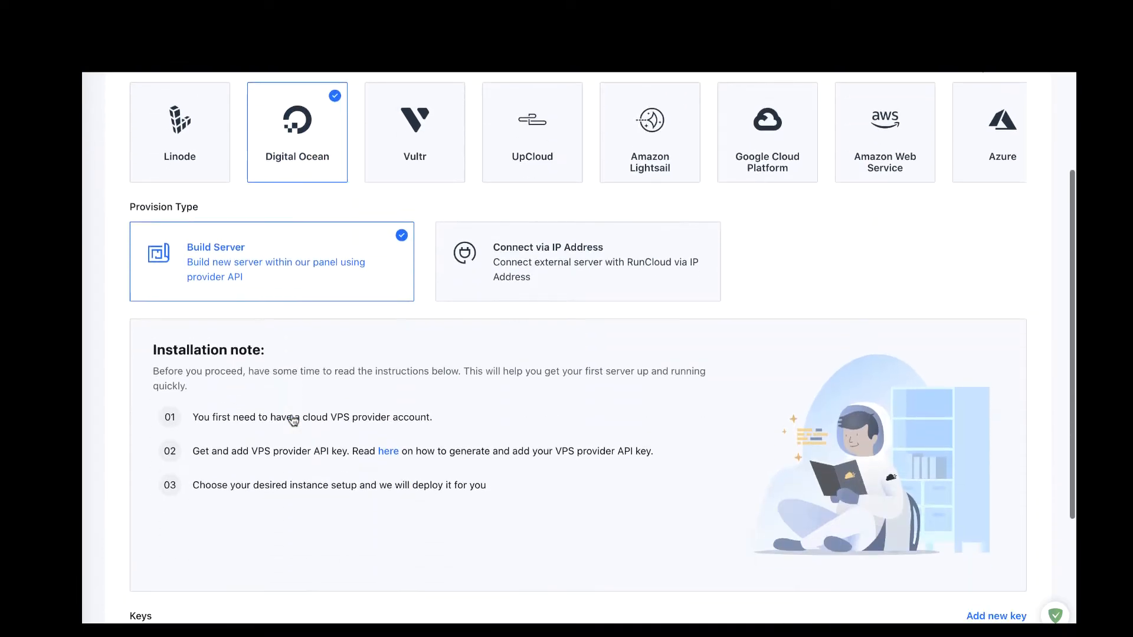
scroll(293, 420, "down", 2)
left_click(263, 533)
scroll(263, 531, "down", 1)
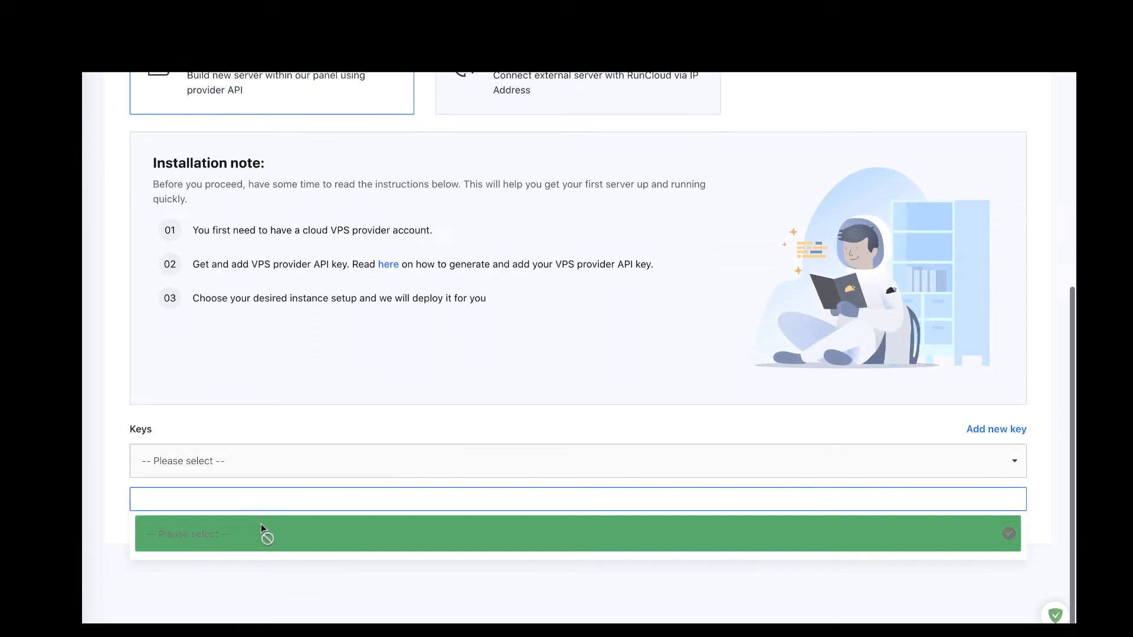
left_click(244, 538)
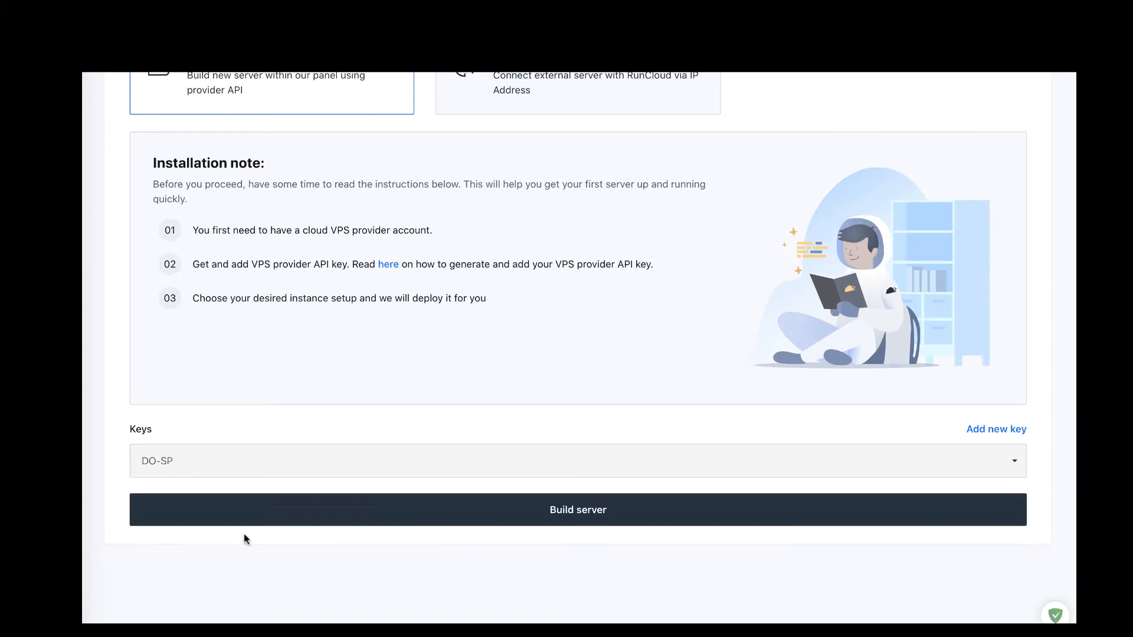
left_click(363, 518)
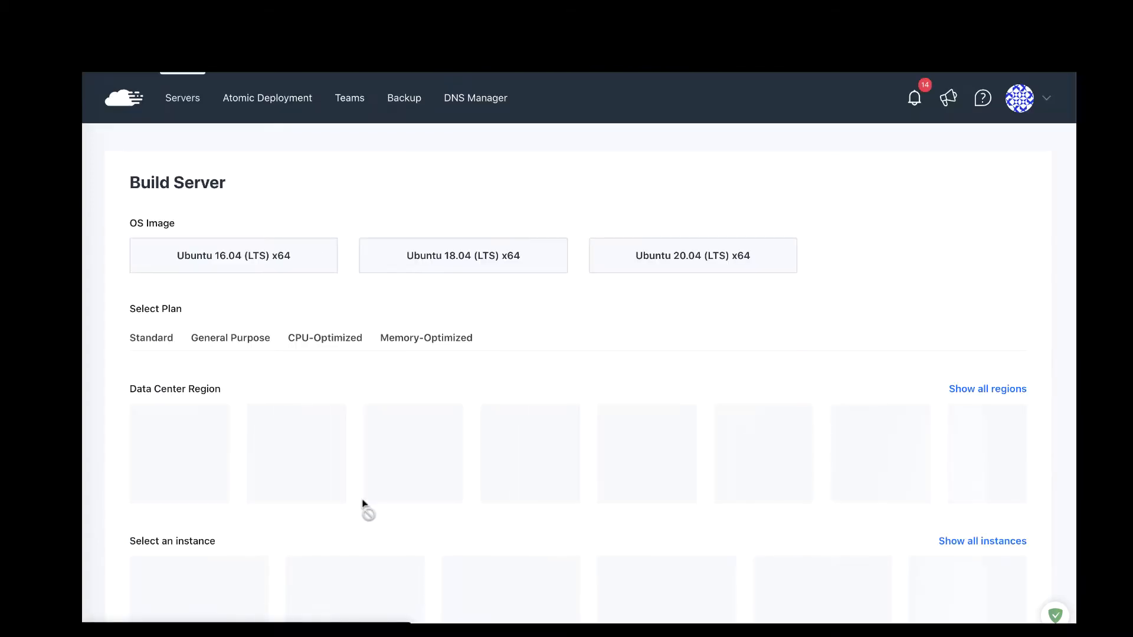
Step: Choose Ubuntu 20.04 (LTS) x64, the New York 1 region and the $5 monthly instance
left_click(661, 263)
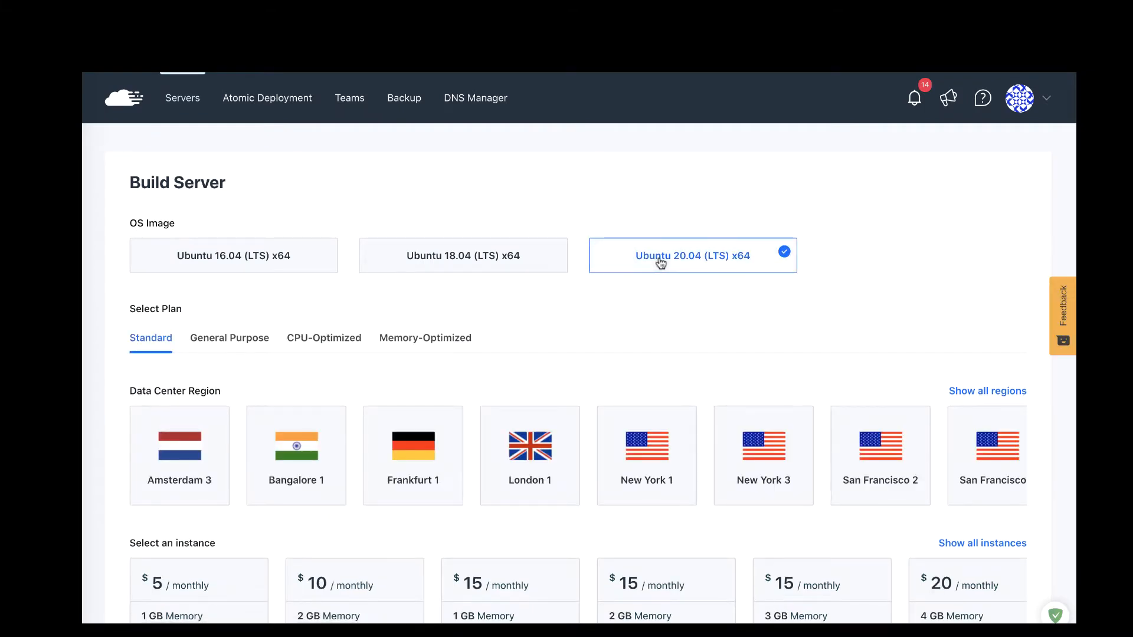
scroll(629, 295, "down", 1)
scroll(629, 300, "down", 1)
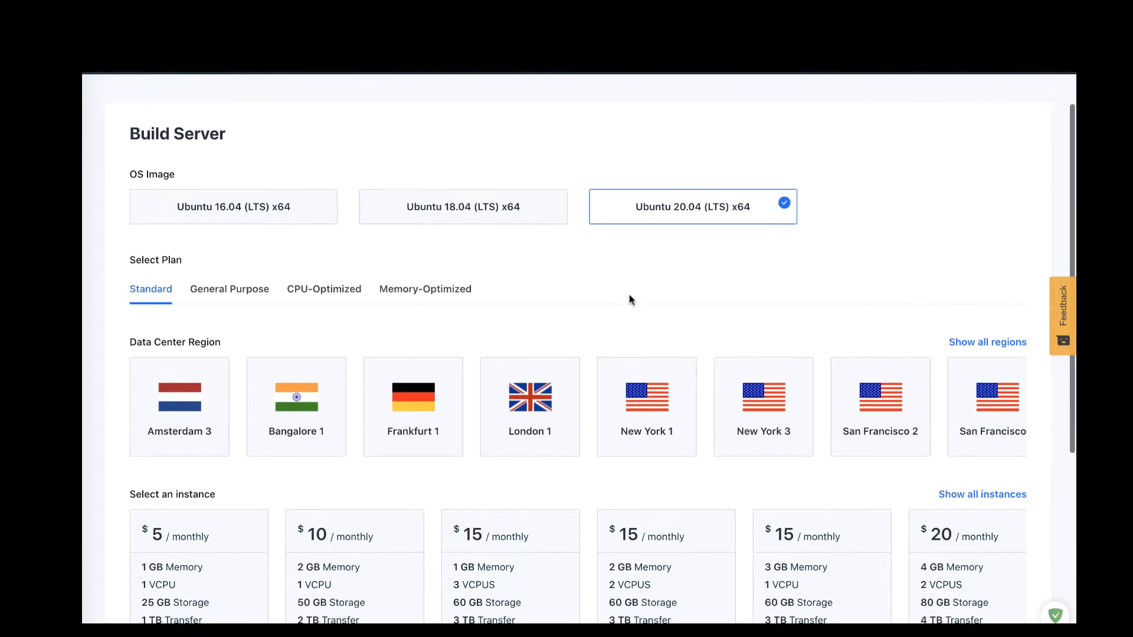
left_click(617, 372)
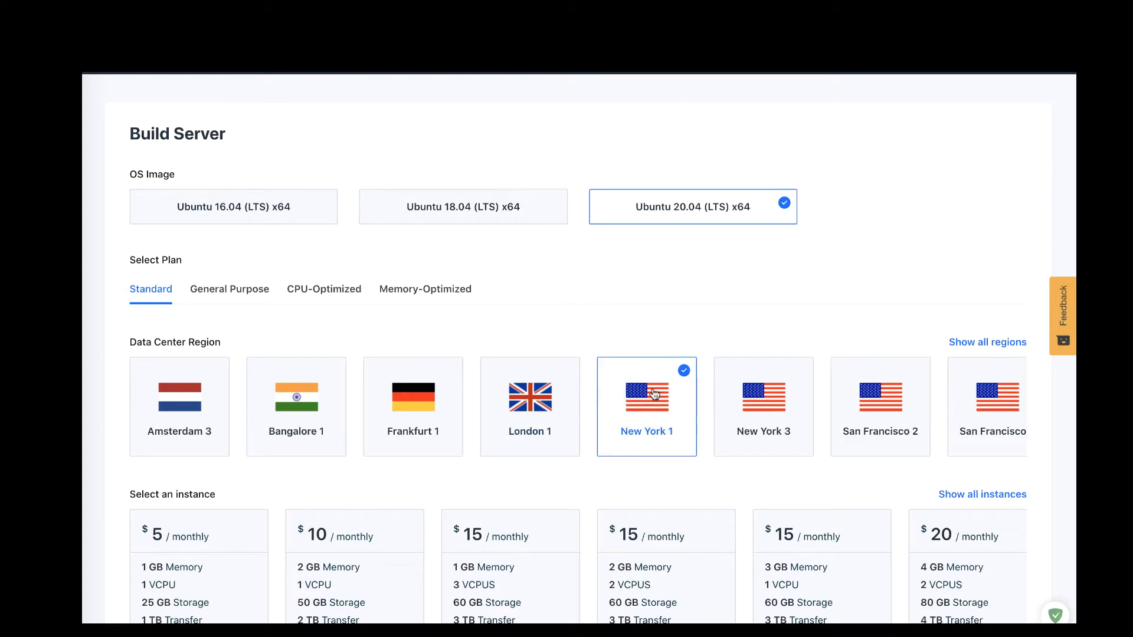
scroll(579, 408, "down", 4)
left_click(198, 459)
Step: Name the server runcloud2, acknowledge billing, and add it to start the build
scroll(198, 459, "down", 2)
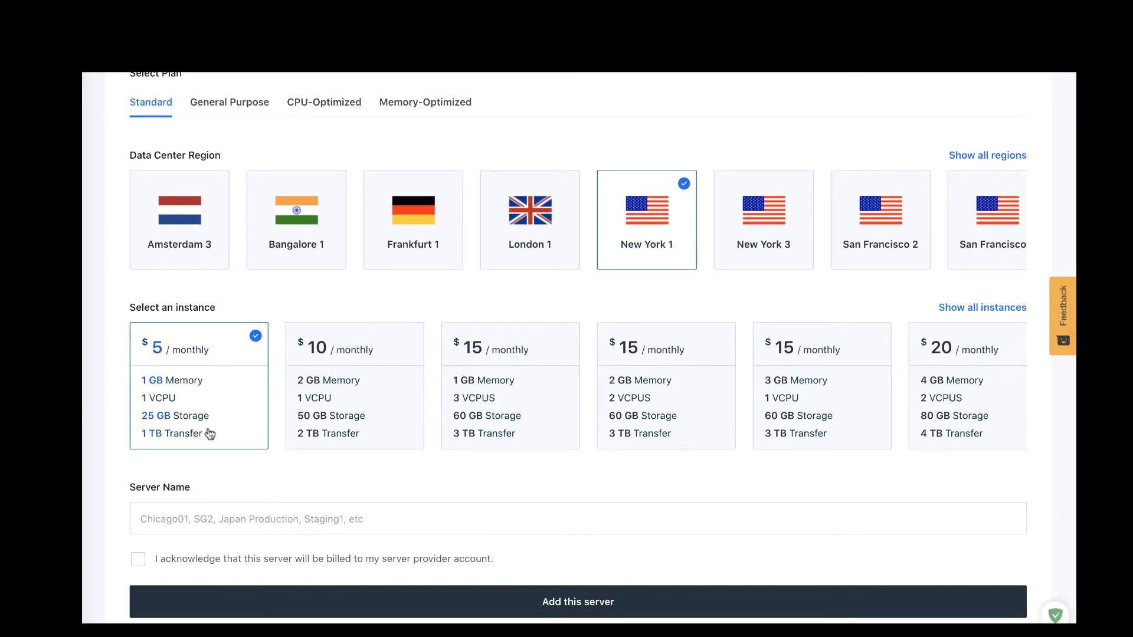
scroll(213, 433, "down", 4)
left_click(220, 411)
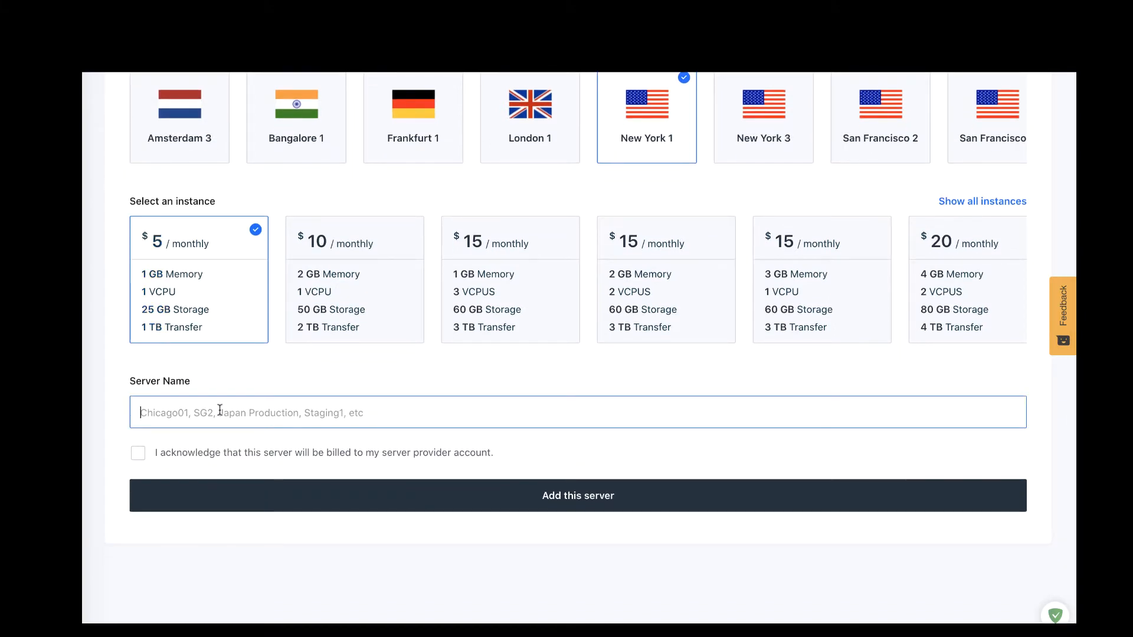
type("r")
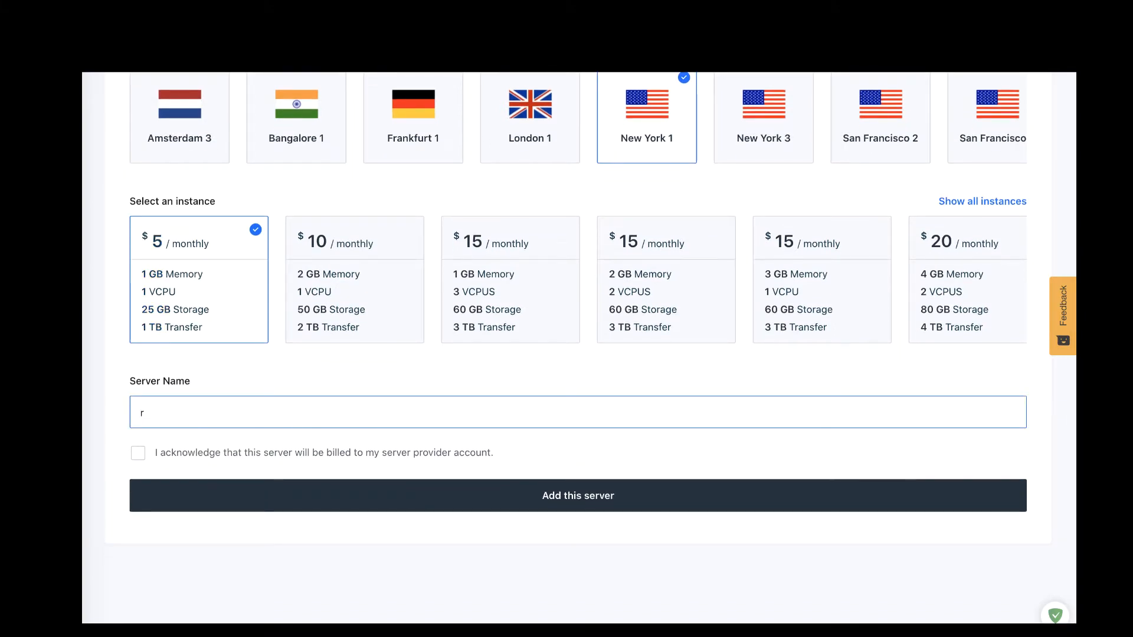
type("uncloud2")
left_click(138, 453)
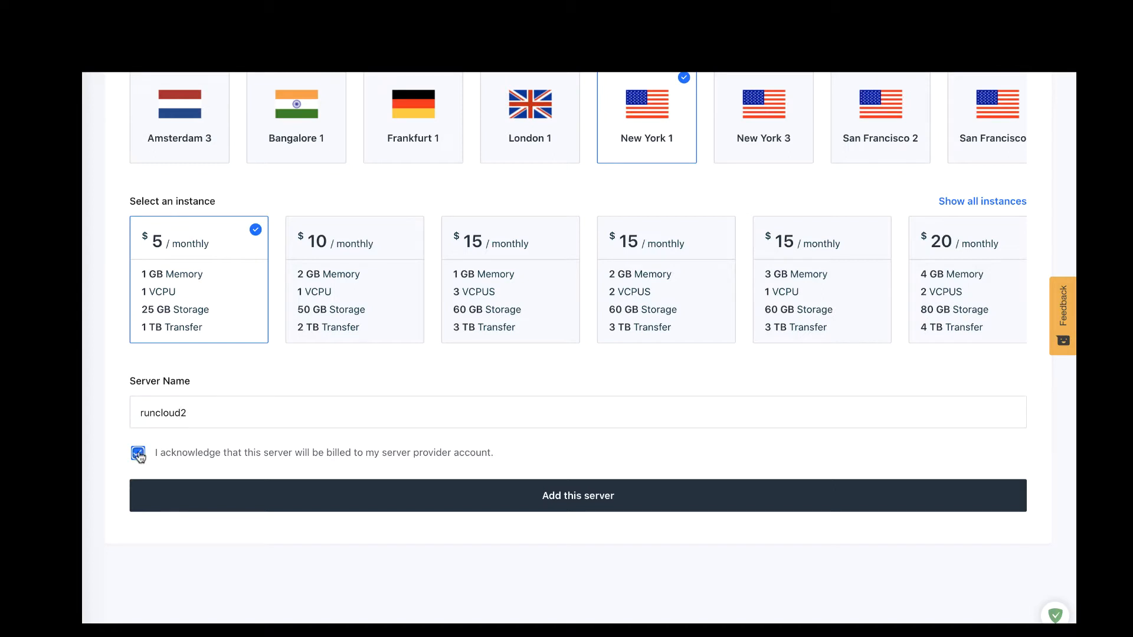
left_click(361, 499)
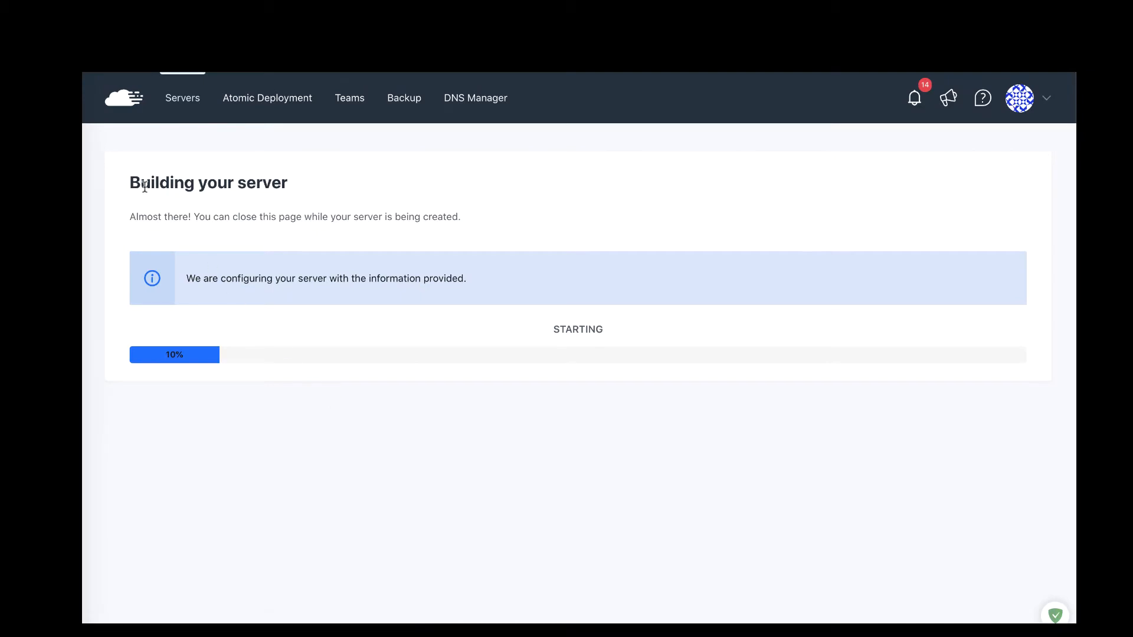
Step: Leave the runcloud2 build at 10% Starting and switch to the DigitalOcean Droplets tab
left_click_drag(131, 182, 271, 179)
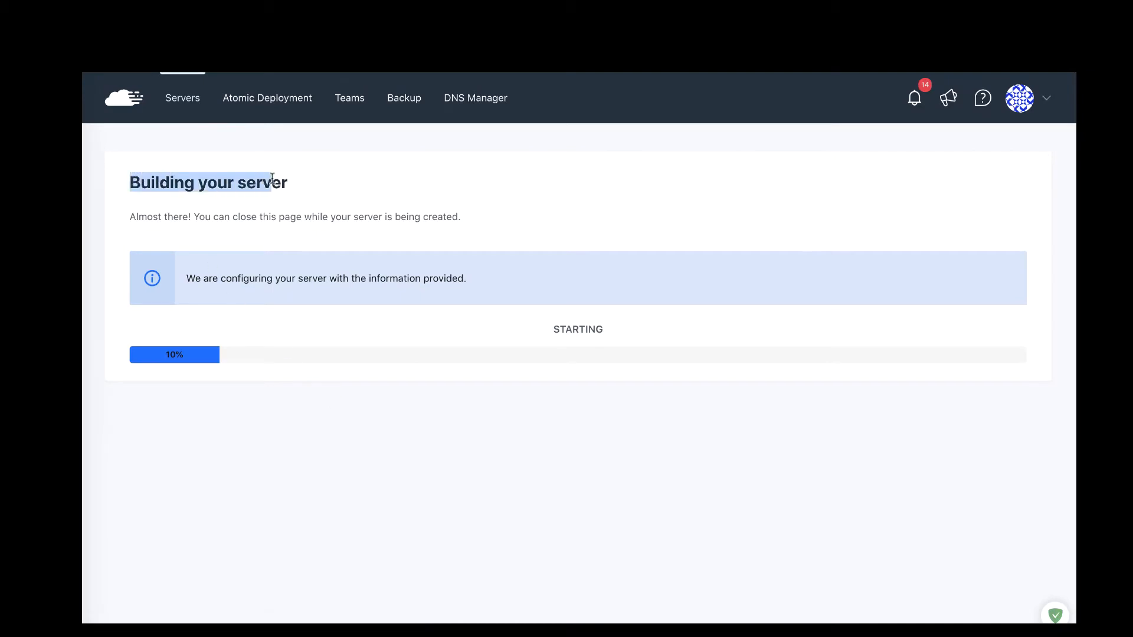
left_click(354, 202)
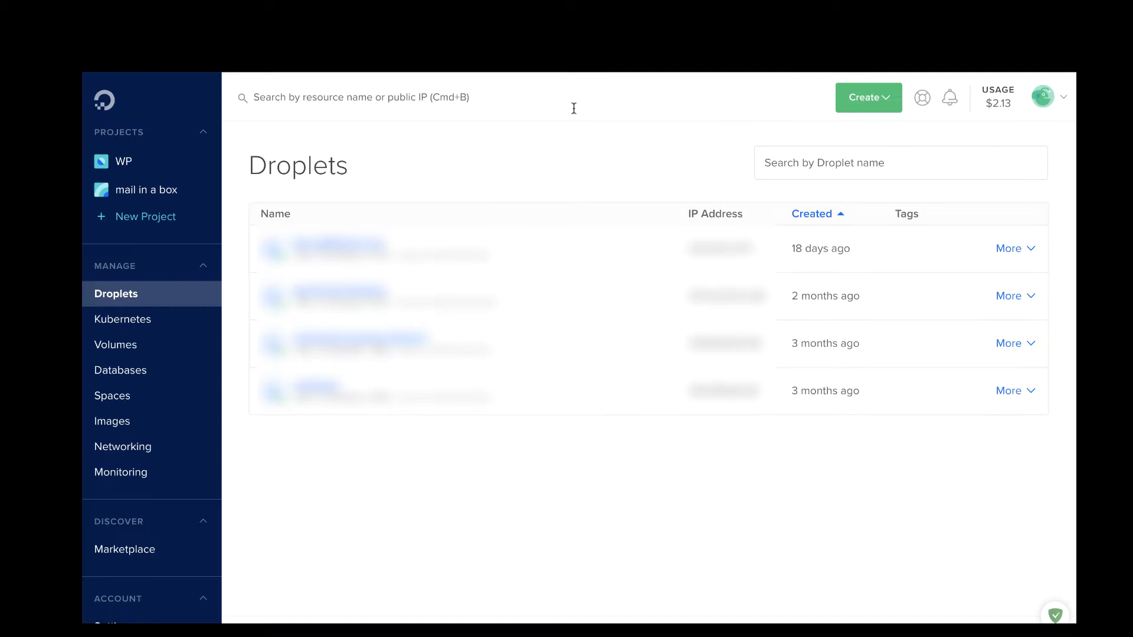
left_click(564, 111)
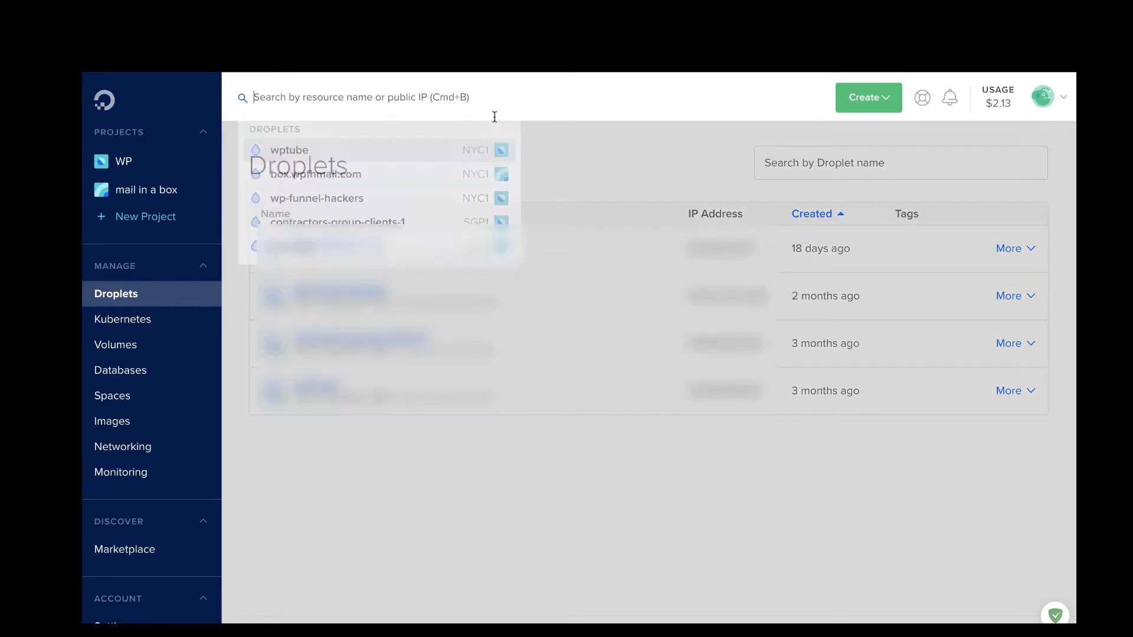
Step: Refresh the Droplets list, copy runcloud2's public IP, and open its details page
left_click(341, 524)
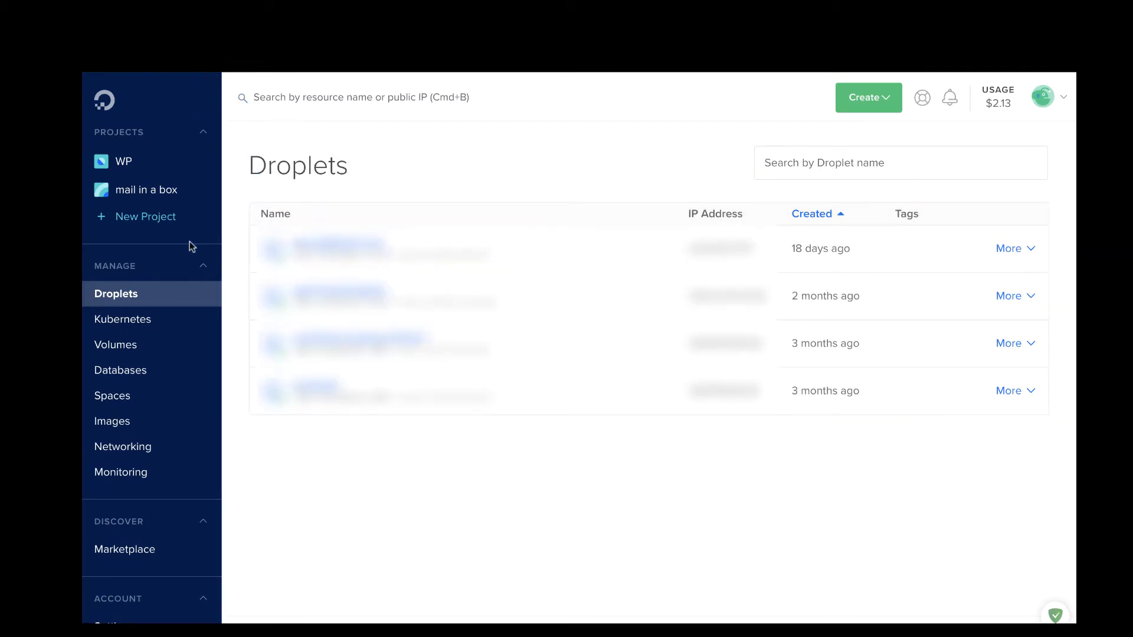
left_click(155, 187)
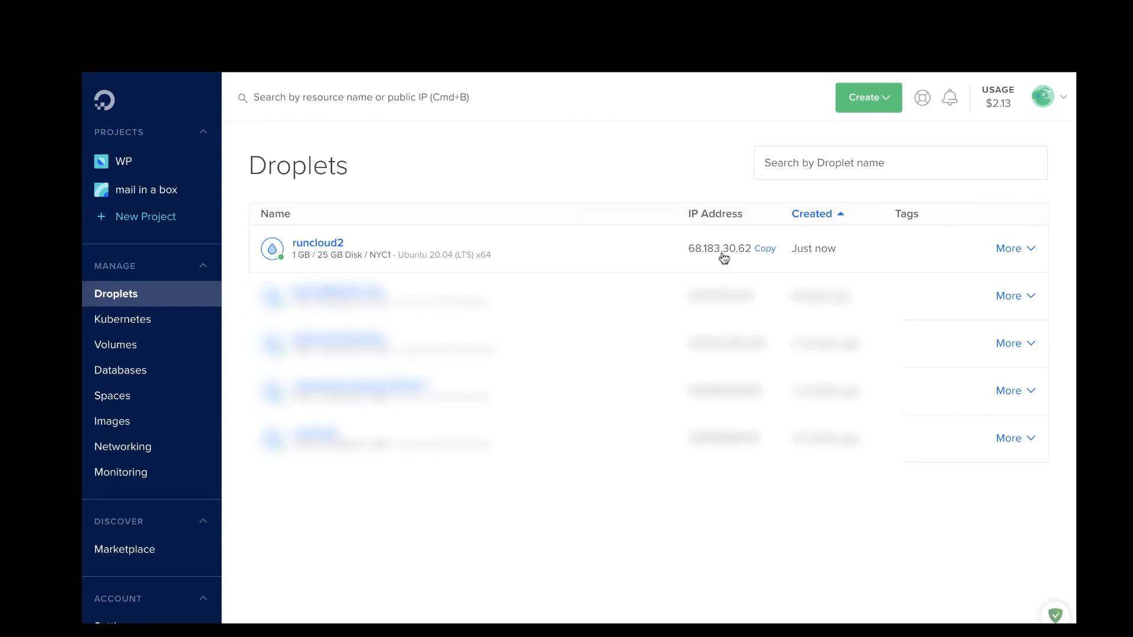
left_click(757, 254)
left_click(320, 249)
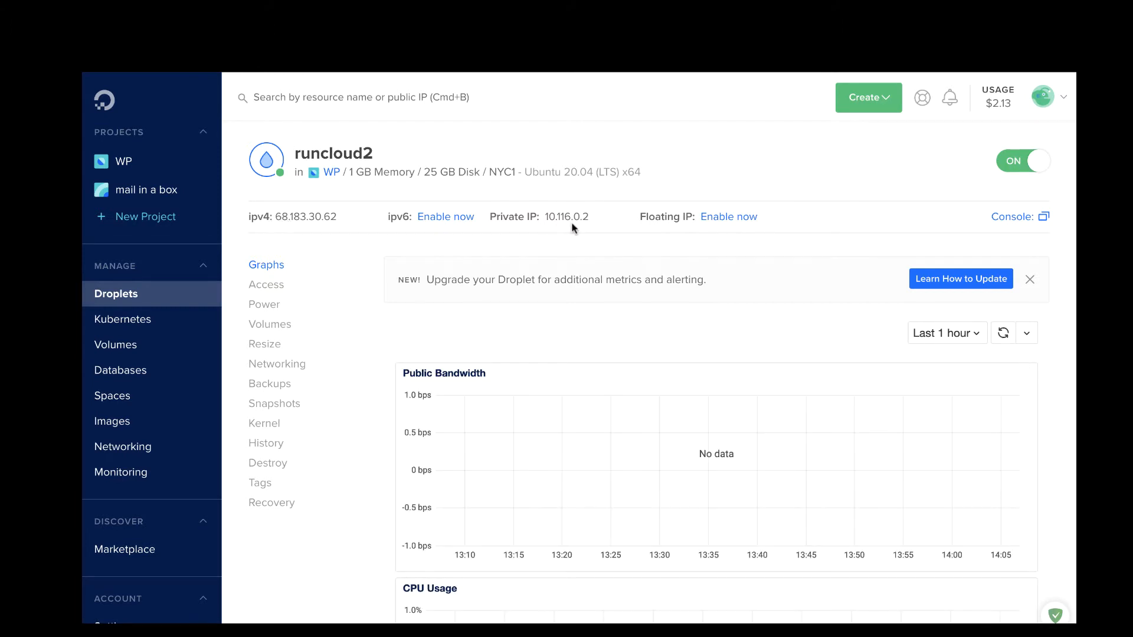
mouse_move(614, 225)
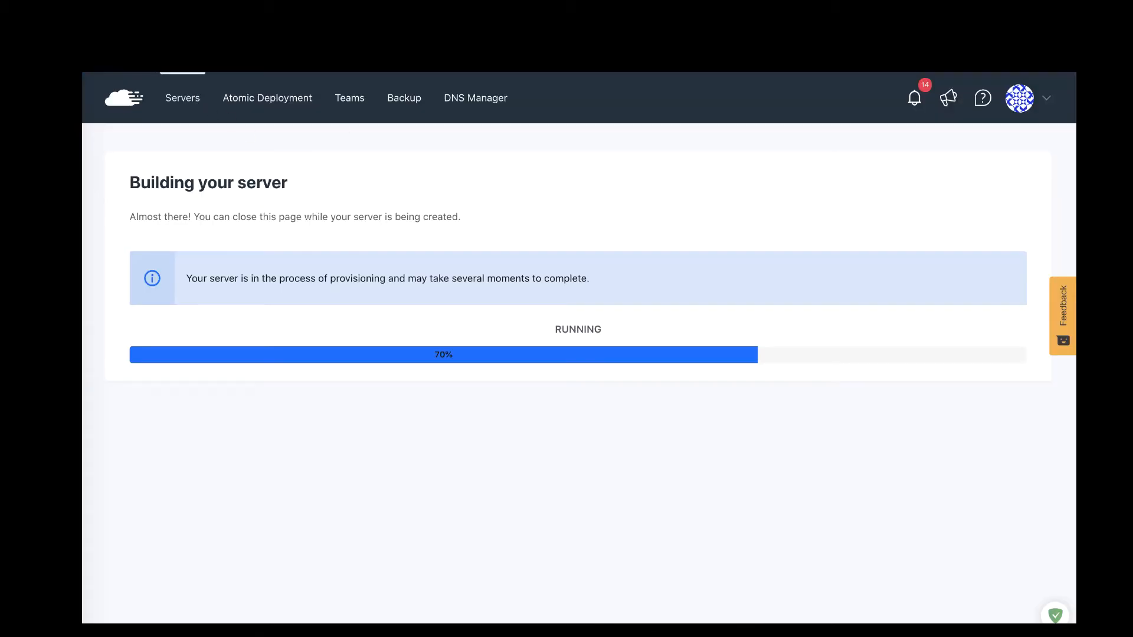
Step: Reload RunCloud and open the runcloud2 server card from All servers
key("super+r")
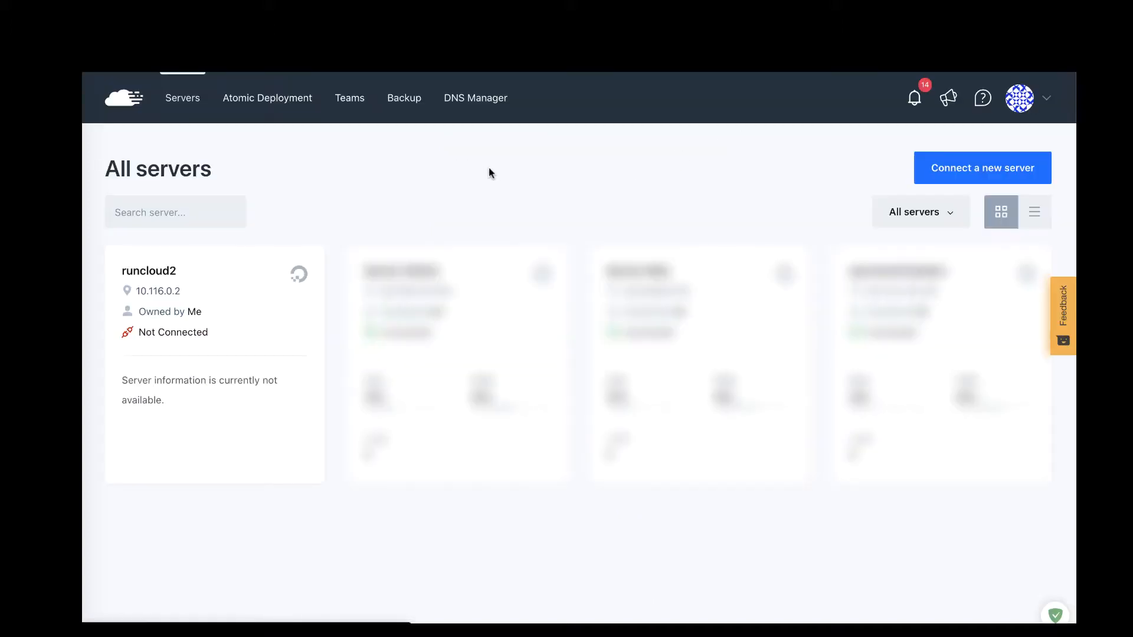
mouse_move(159, 321)
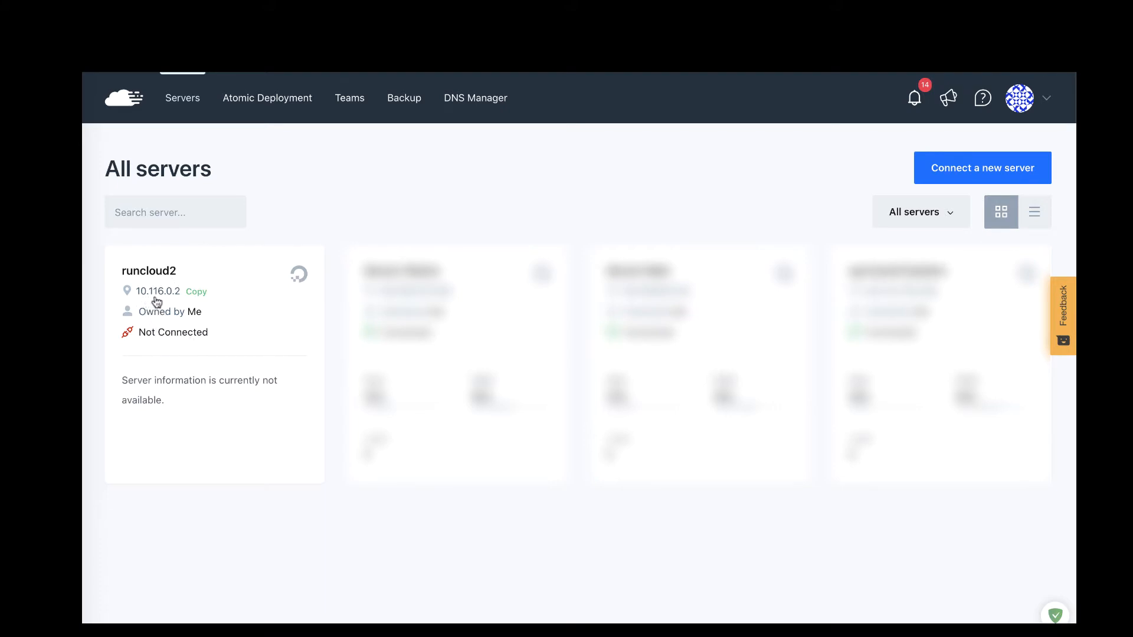
left_click(181, 315)
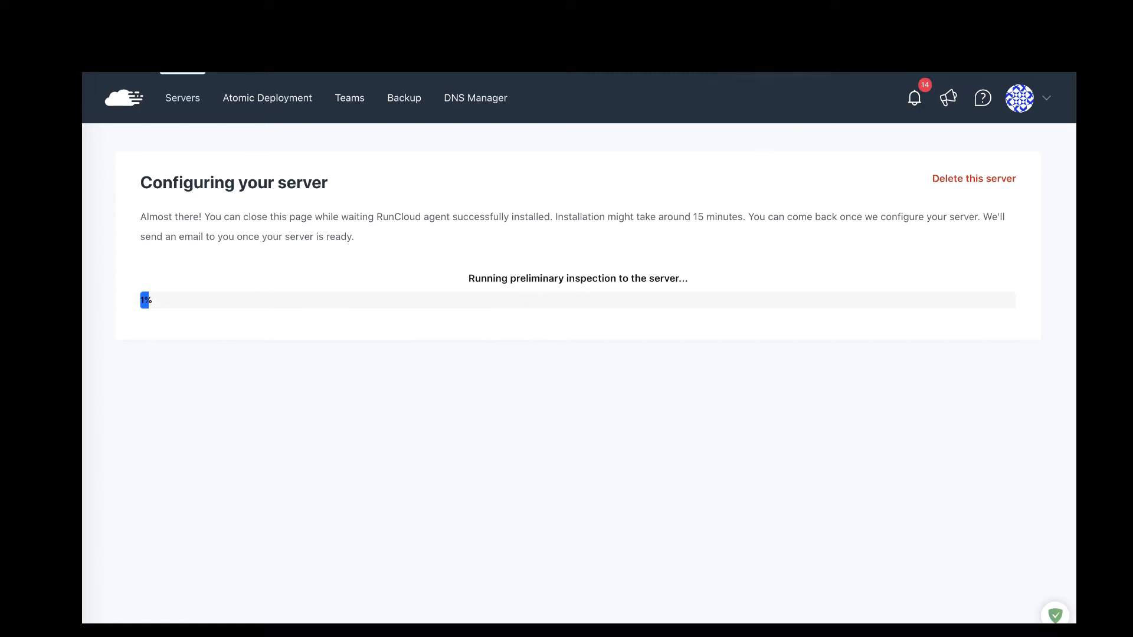
Step: Go back to the runcloud2 droplet details in DigitalOcean and bring up Spotlight search
left_click(773, 30)
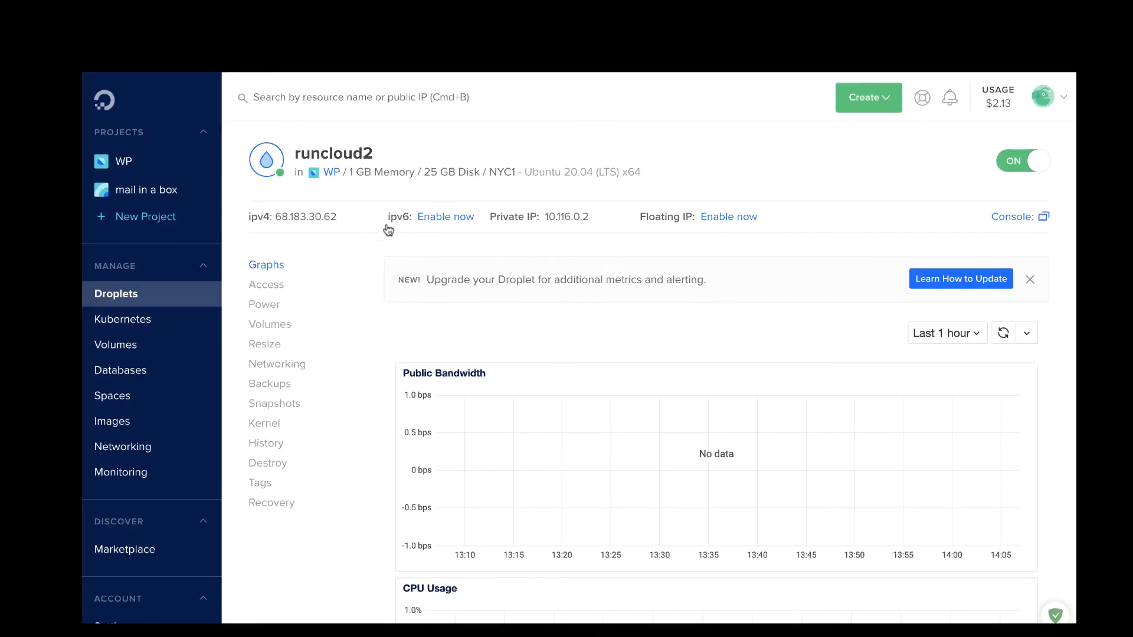
mouse_move(337, 226)
key("super+space")
Step: Launch the mail app via Spotlight ('spar') and read RunCloud support's private-IP reply
type("spar")
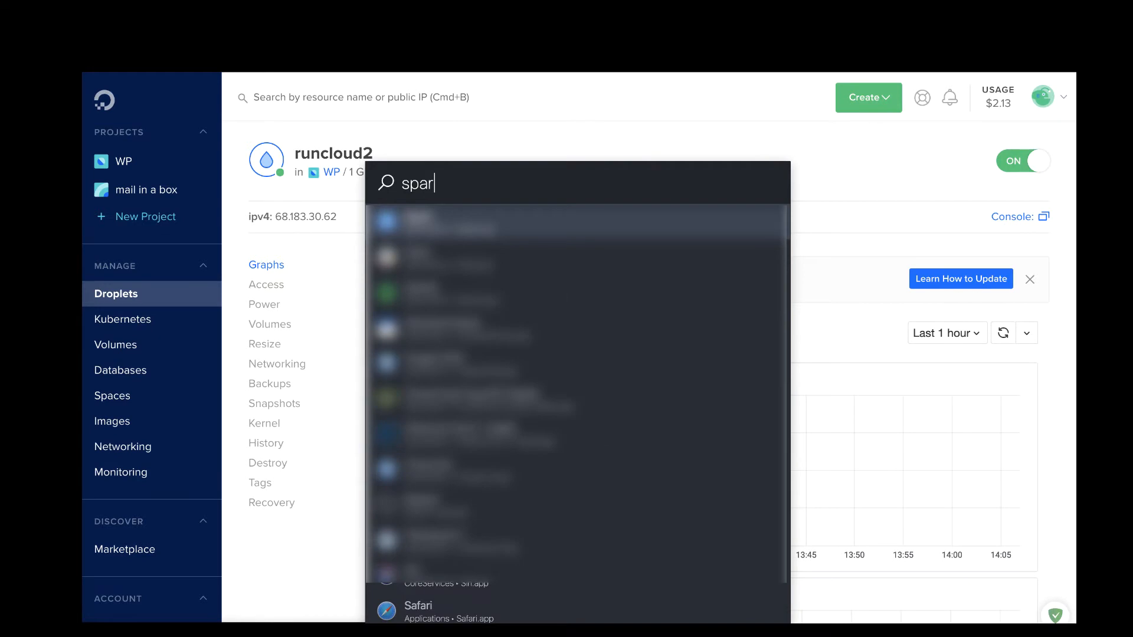
key("Return")
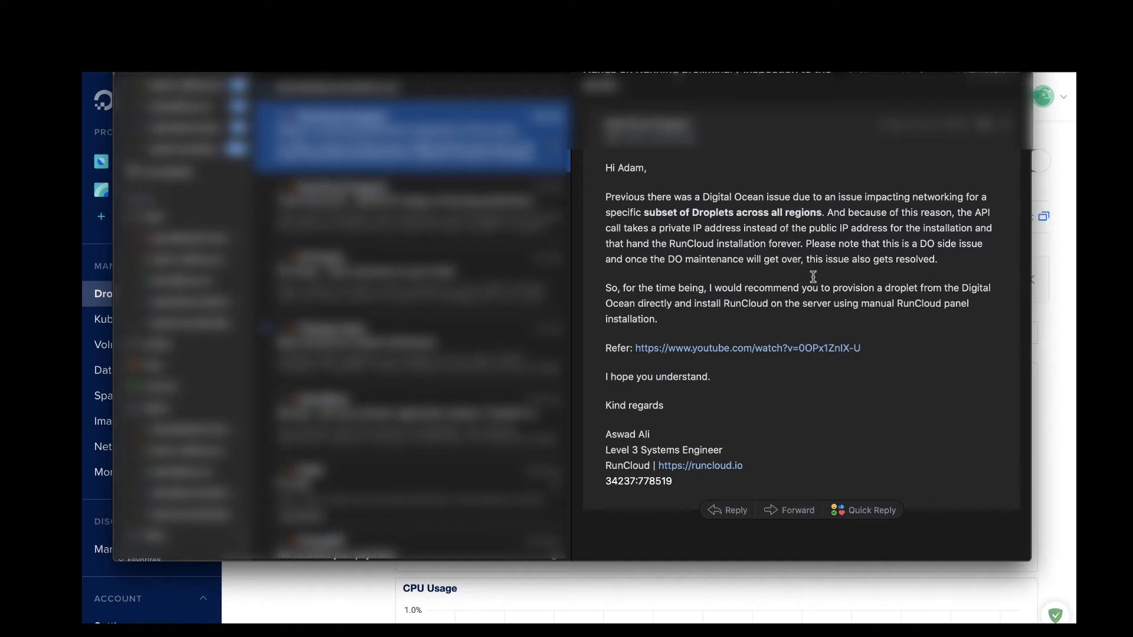
scroll(831, 305, "down", 2)
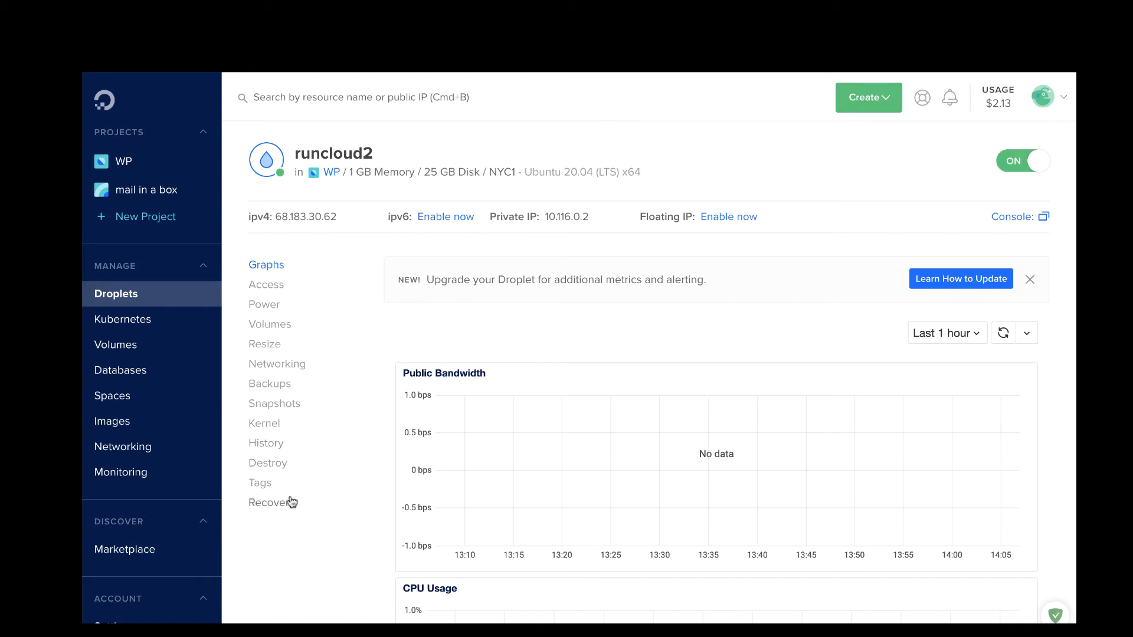
Step: Destroy the runcloud2 droplet and dismiss the destroyed notice
left_click(273, 466)
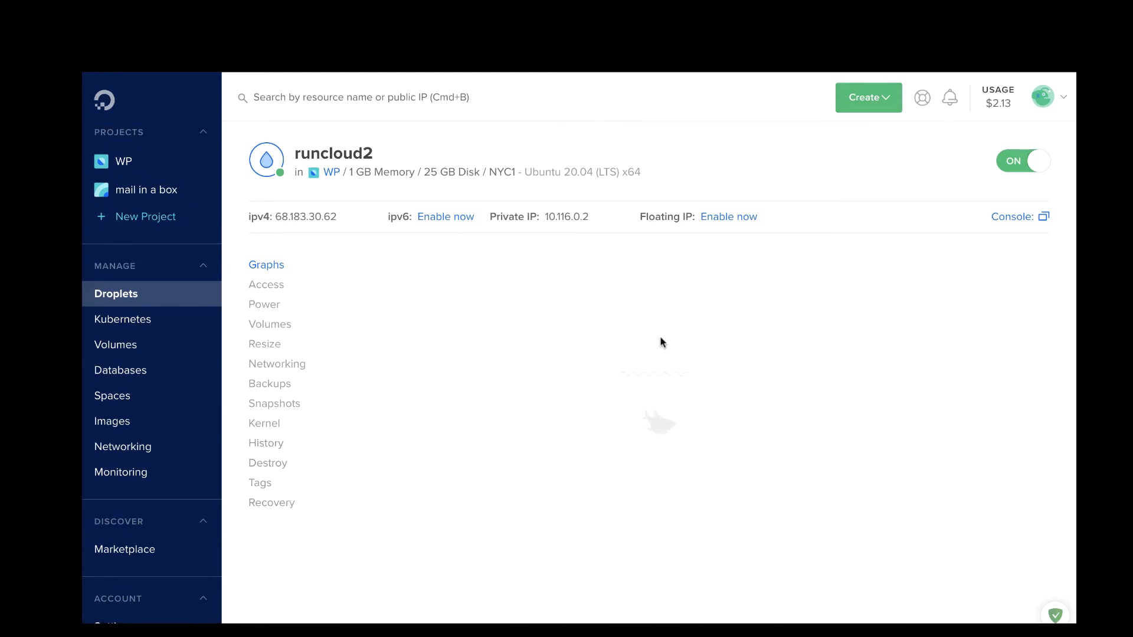
left_click(525, 378)
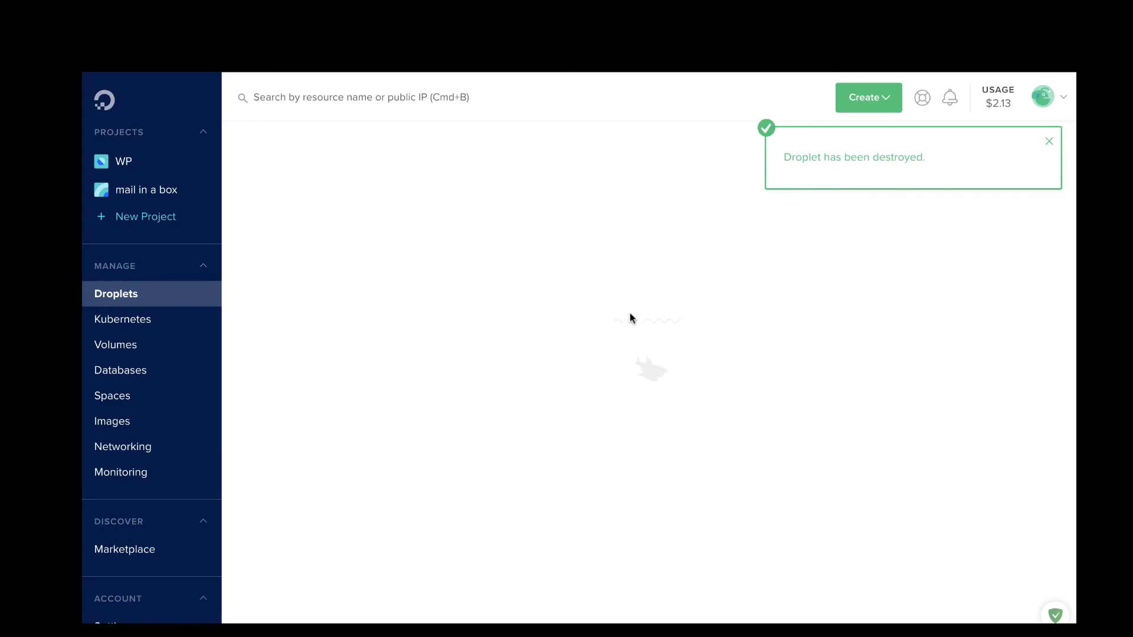
left_click(1048, 142)
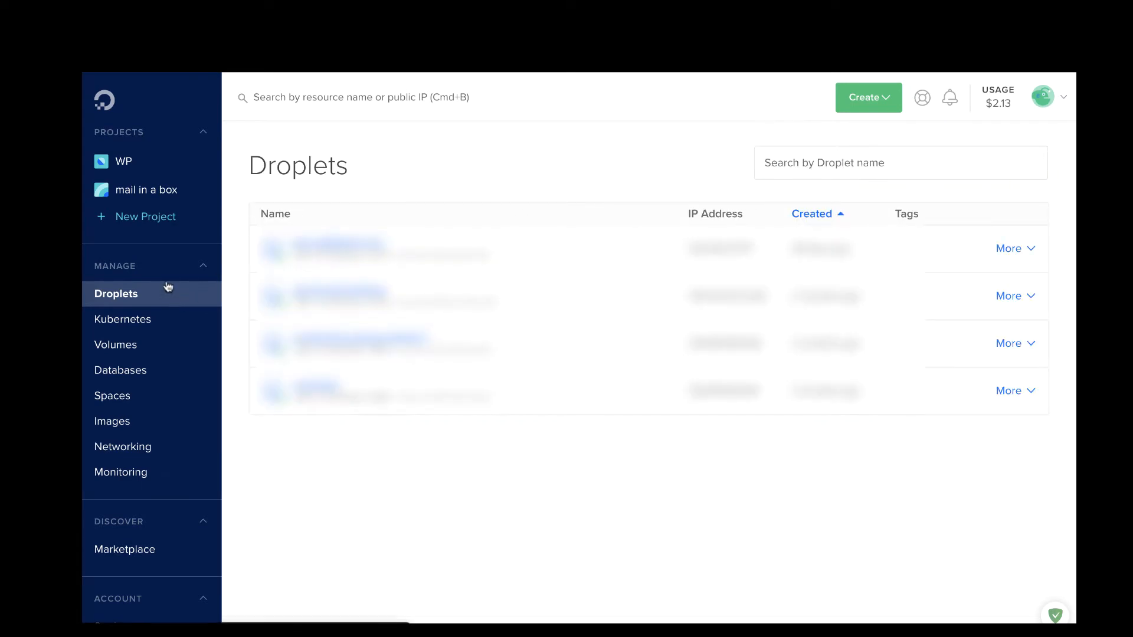
Step: Create project WP-2 with purpose 'Just trying out DigitalOcean', skipping resource moves
left_click(137, 215)
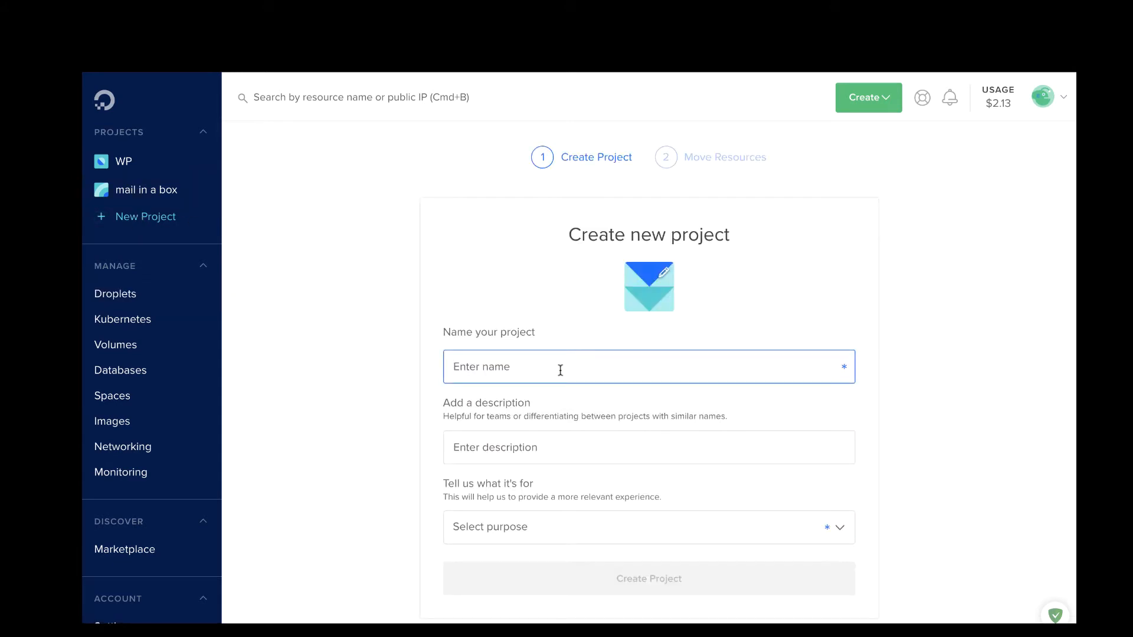
type("WP-2")
left_click(553, 533)
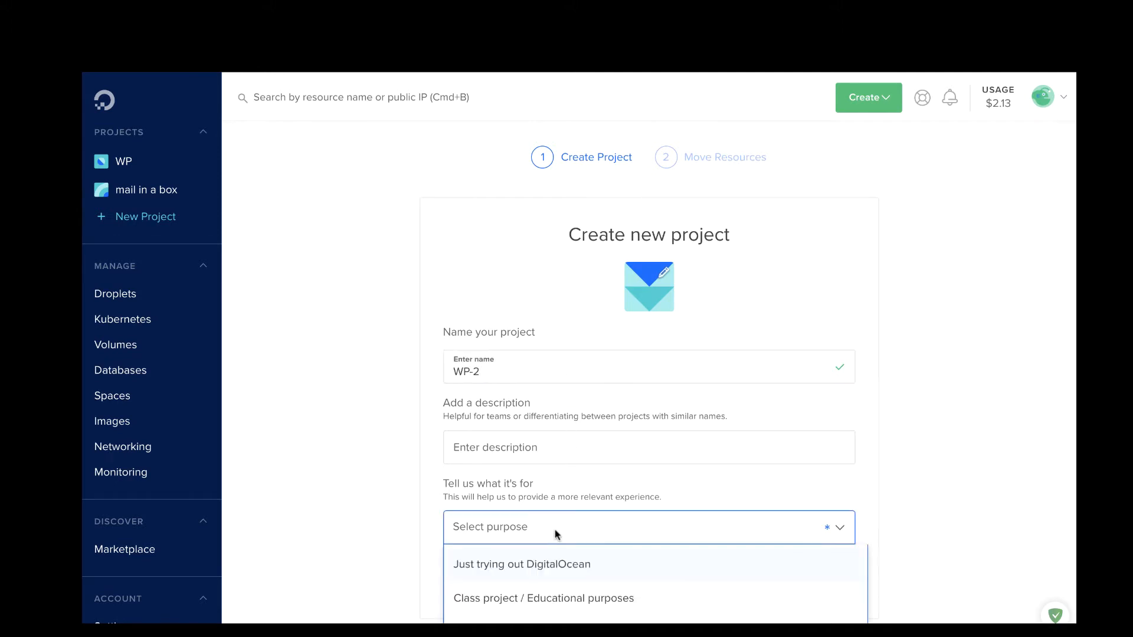
left_click(553, 563)
scroll(557, 531, "down", 2)
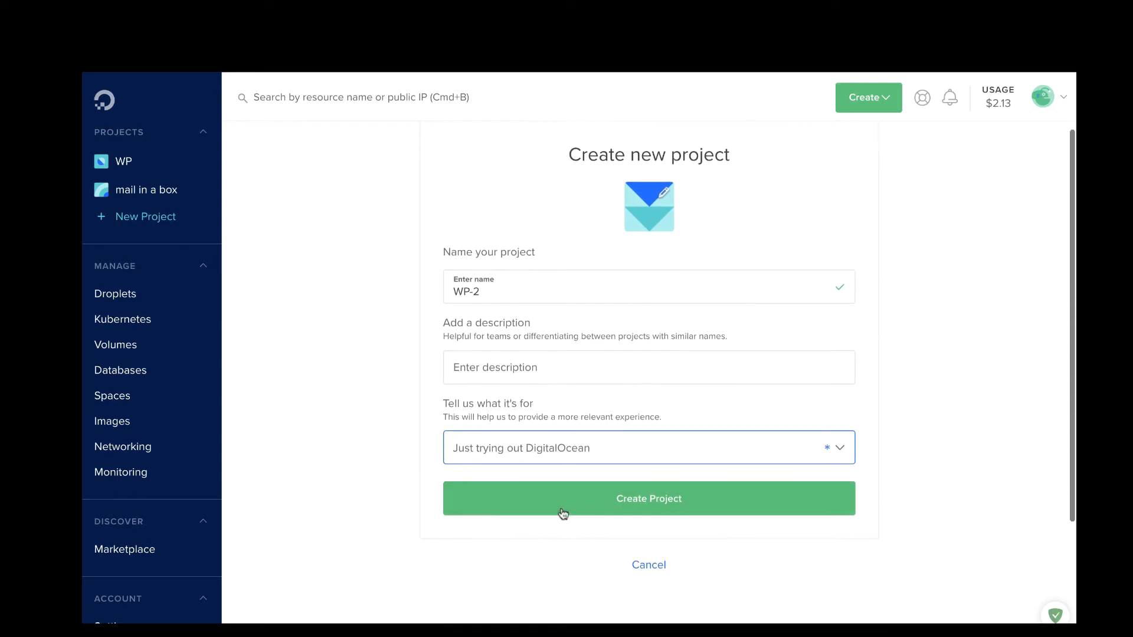
left_click(562, 505)
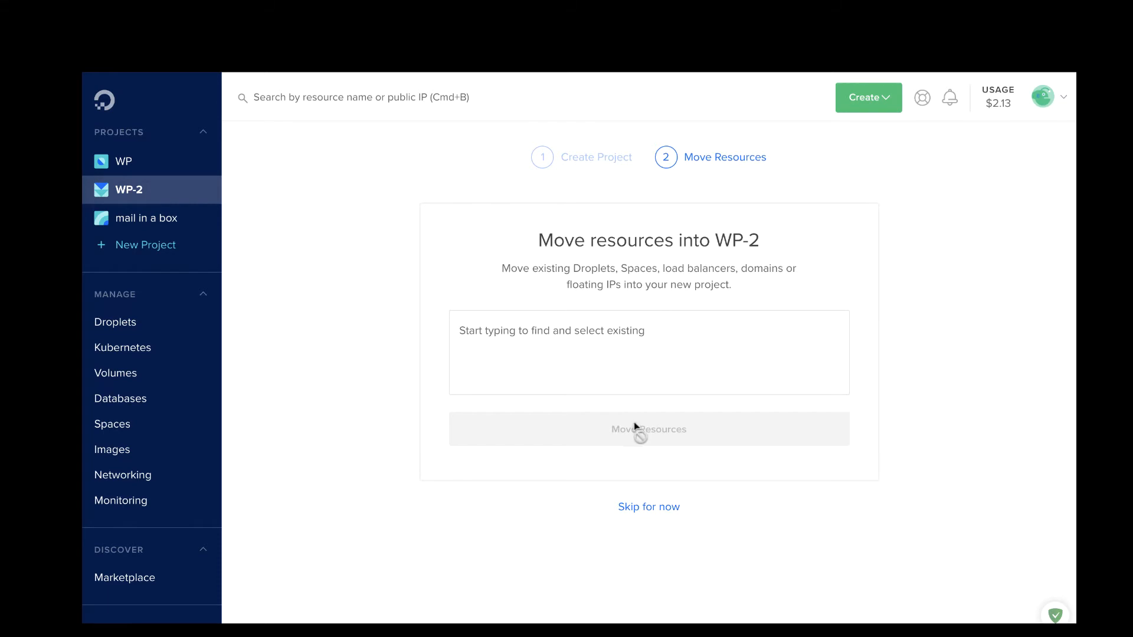
left_click(649, 508)
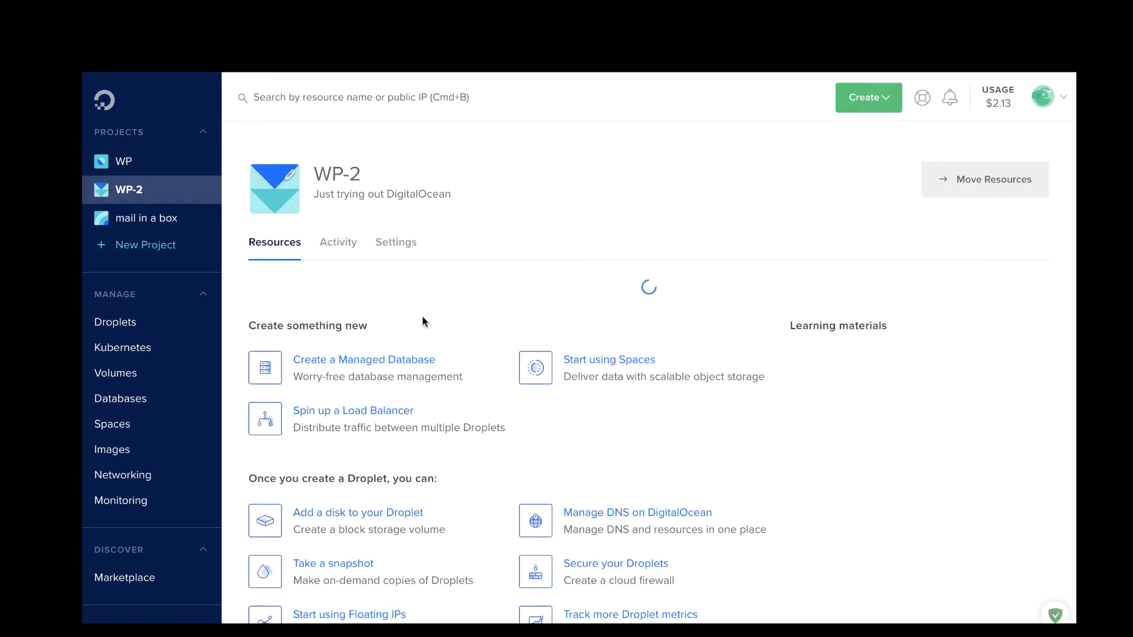
scroll(453, 300, "down", 1)
scroll(452, 295, "up", 1)
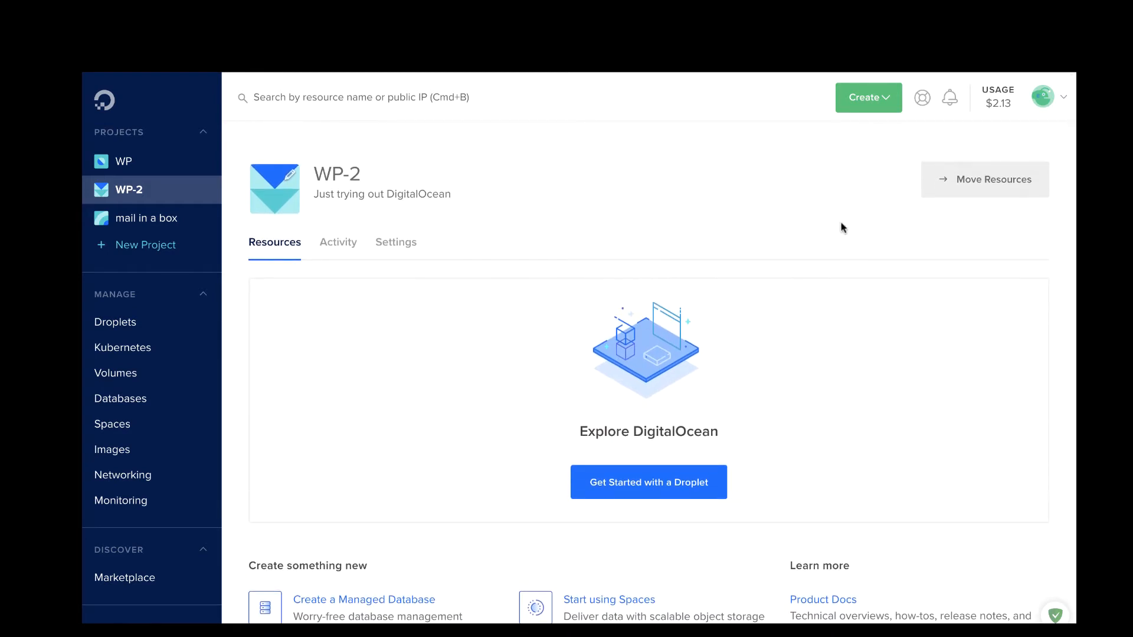
Step: Start a new droplet with the Ubuntu 18.04 (LTS) x64 image
left_click(867, 97)
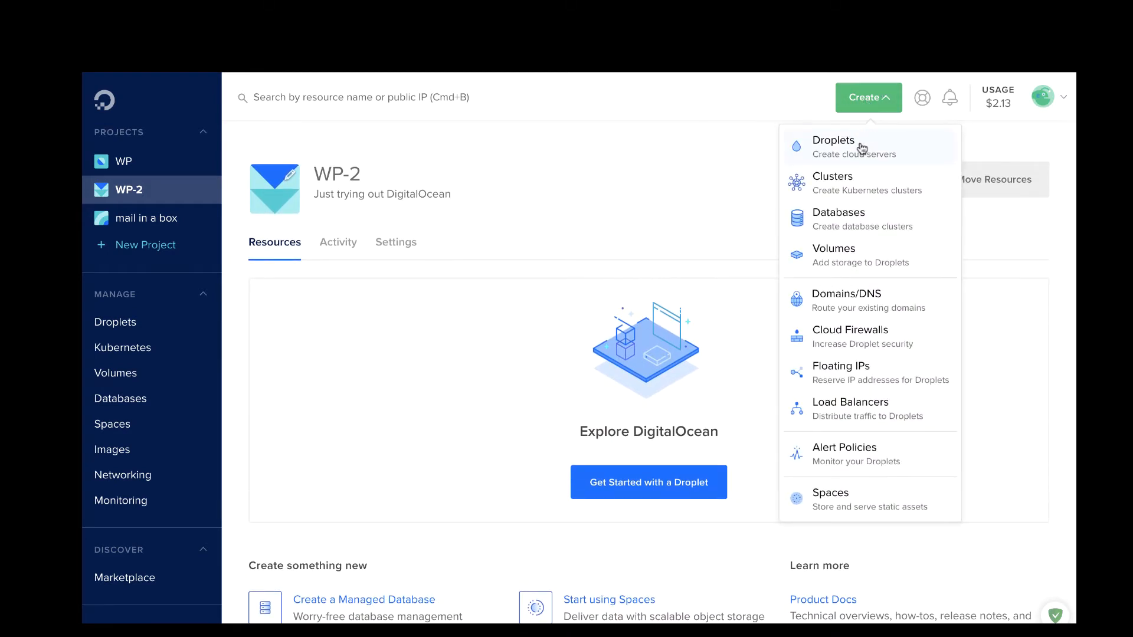
left_click(859, 142)
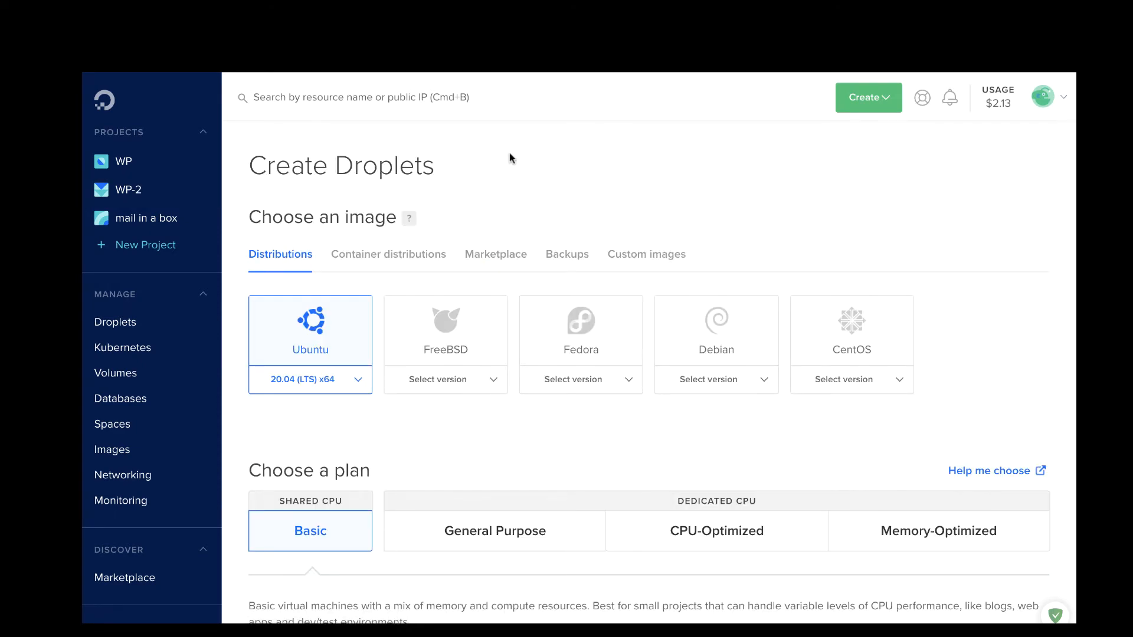
scroll(368, 275, "down", 3)
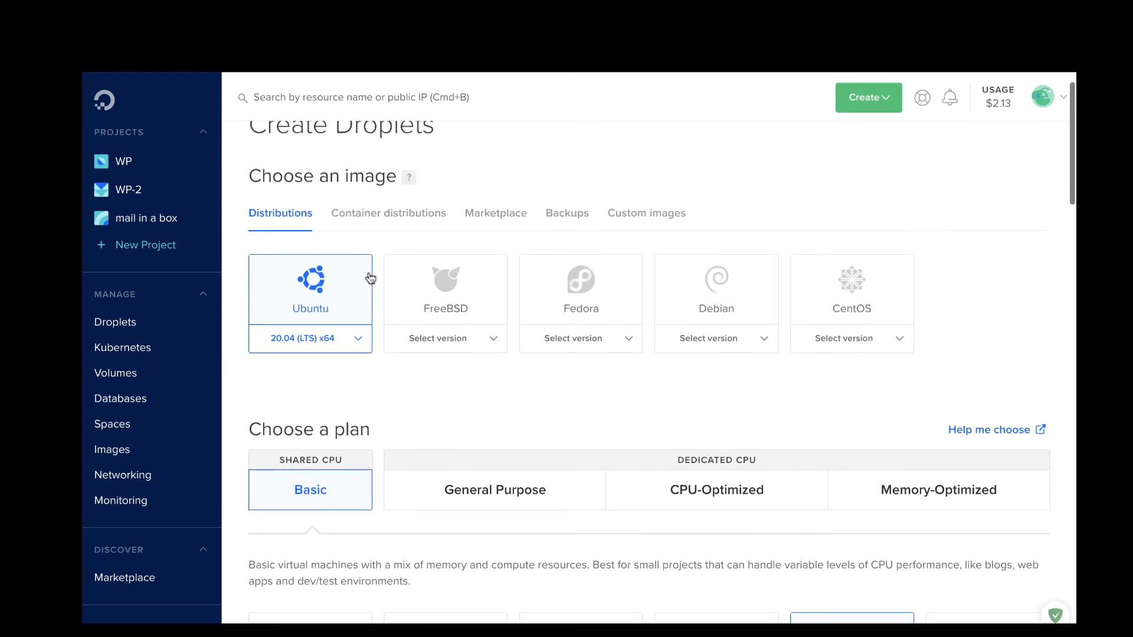
scroll(370, 456, "down", 2)
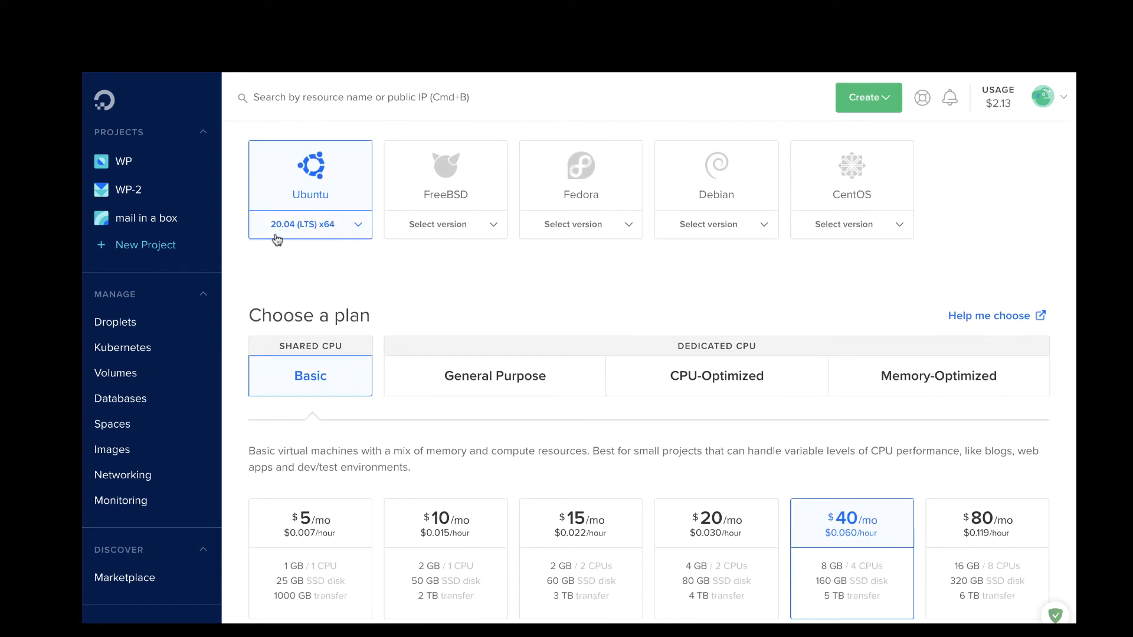
left_click(343, 234)
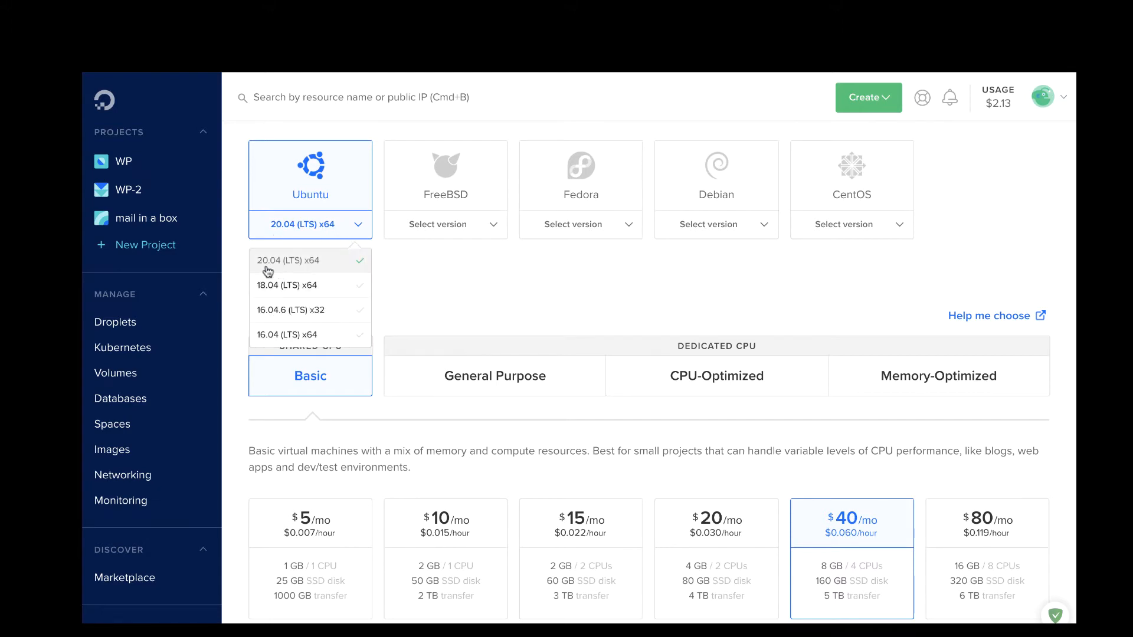
left_click(328, 286)
Step: Pick the $5/month Basic plan and the New York region
scroll(359, 256, "down", 1)
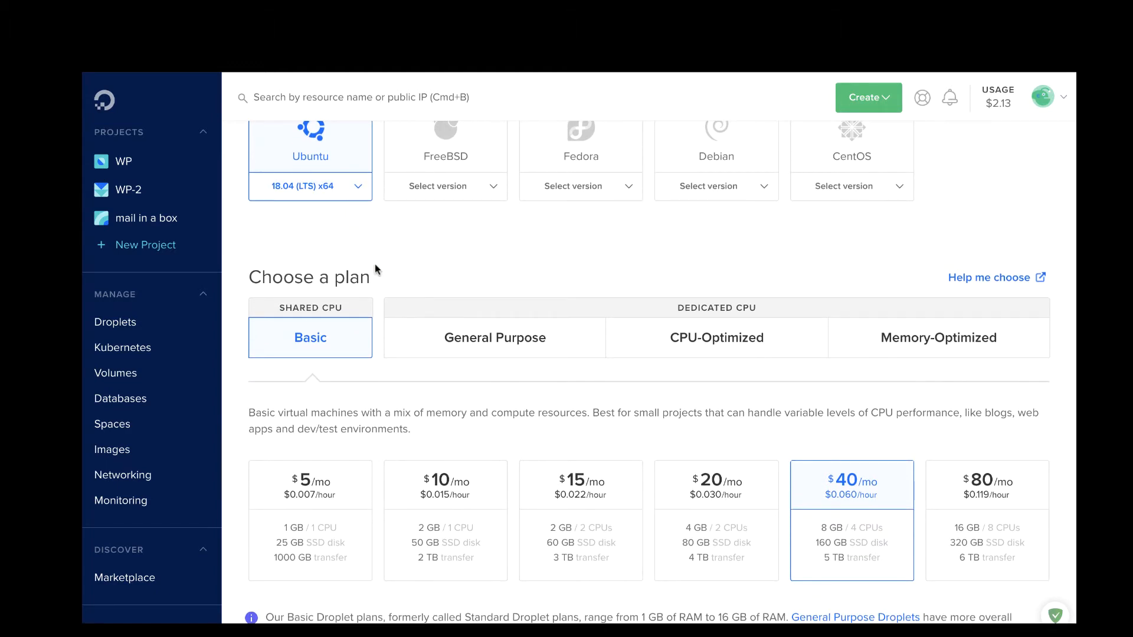
scroll(374, 268, "down", 2)
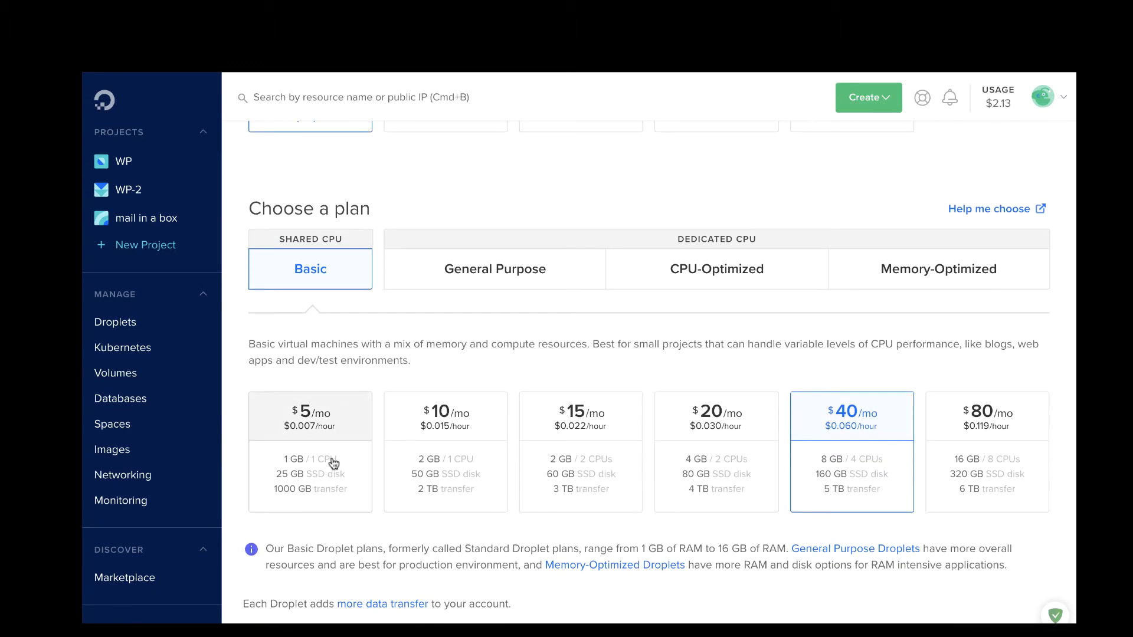
left_click(332, 461)
scroll(330, 458, "down", 2)
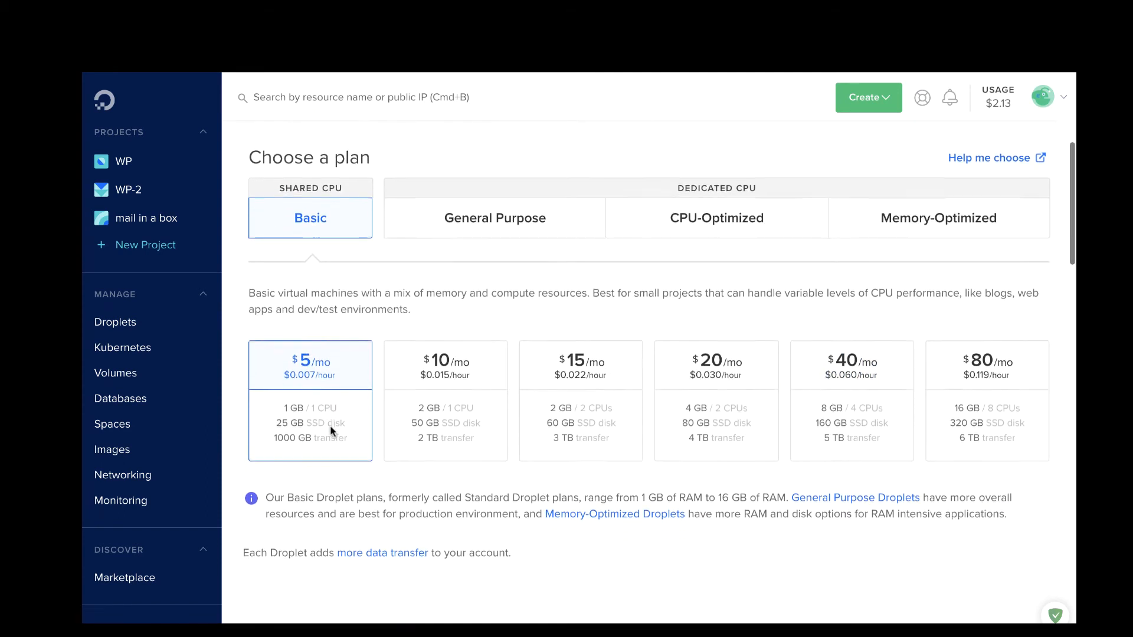
scroll(330, 431, "down", 6)
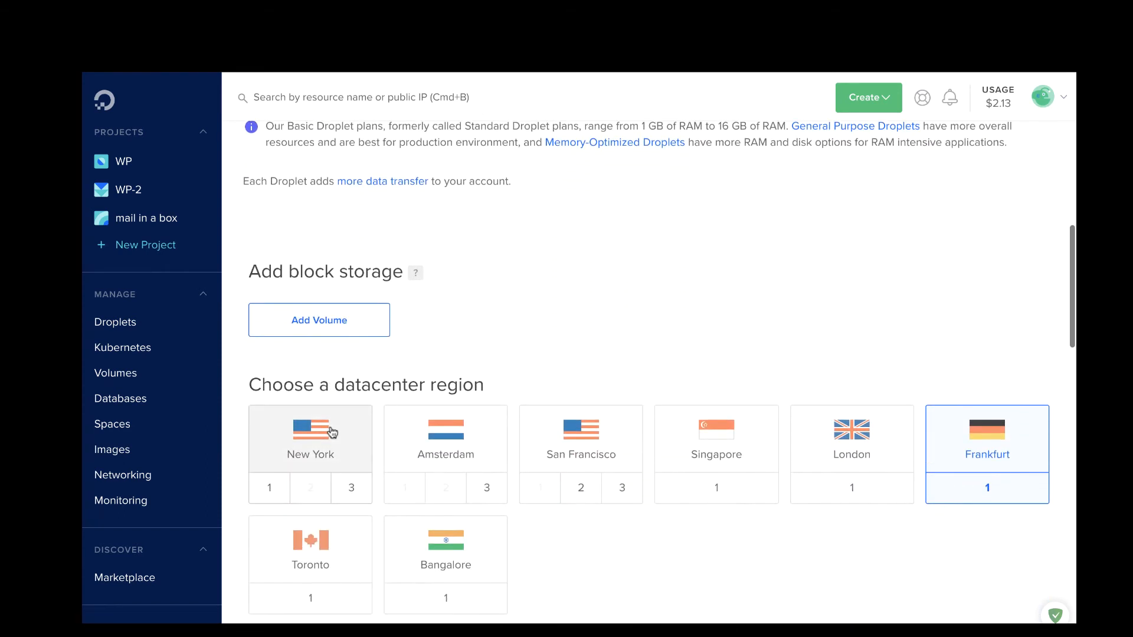
left_click(333, 433)
Step: Select all SSH keys for the droplet
scroll(330, 430, "down", 5)
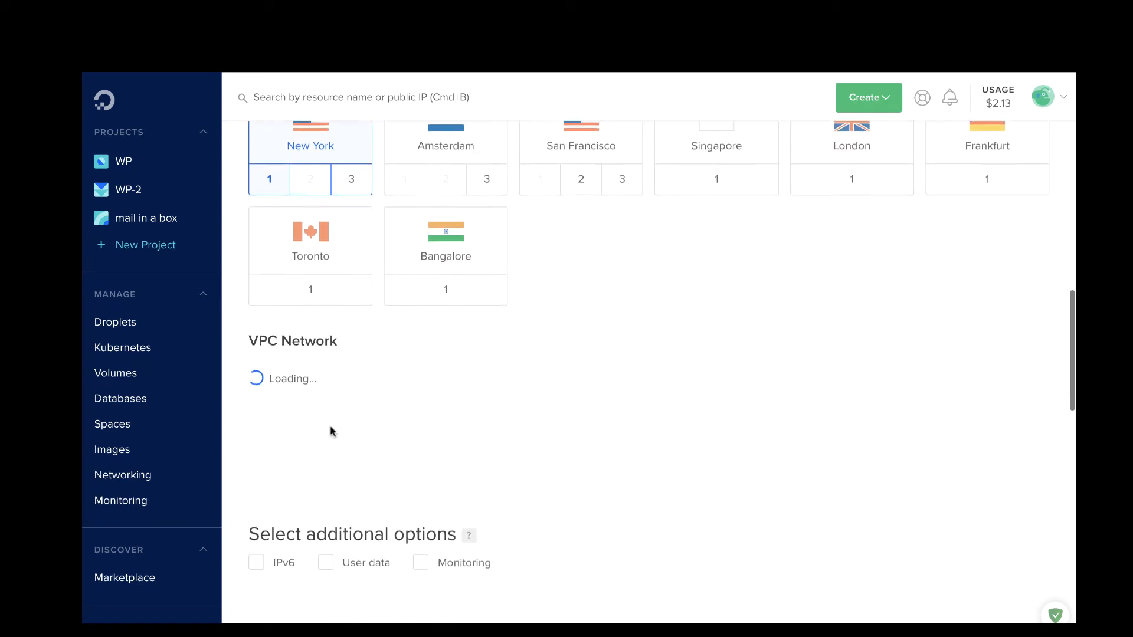
scroll(330, 431, "down", 2)
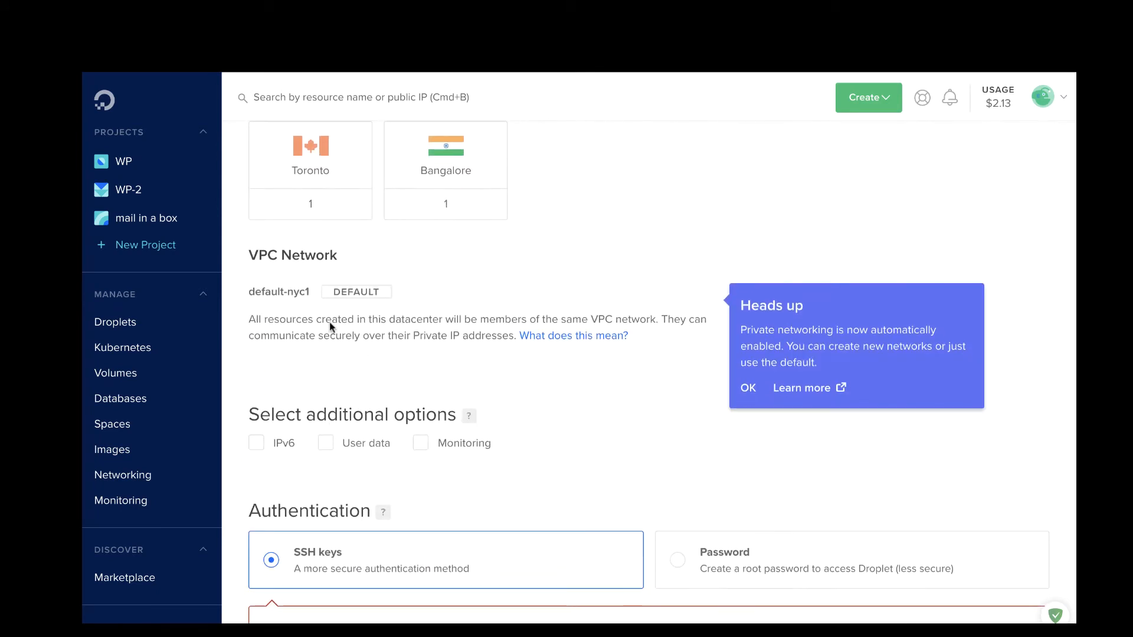
scroll(378, 376, "down", 2)
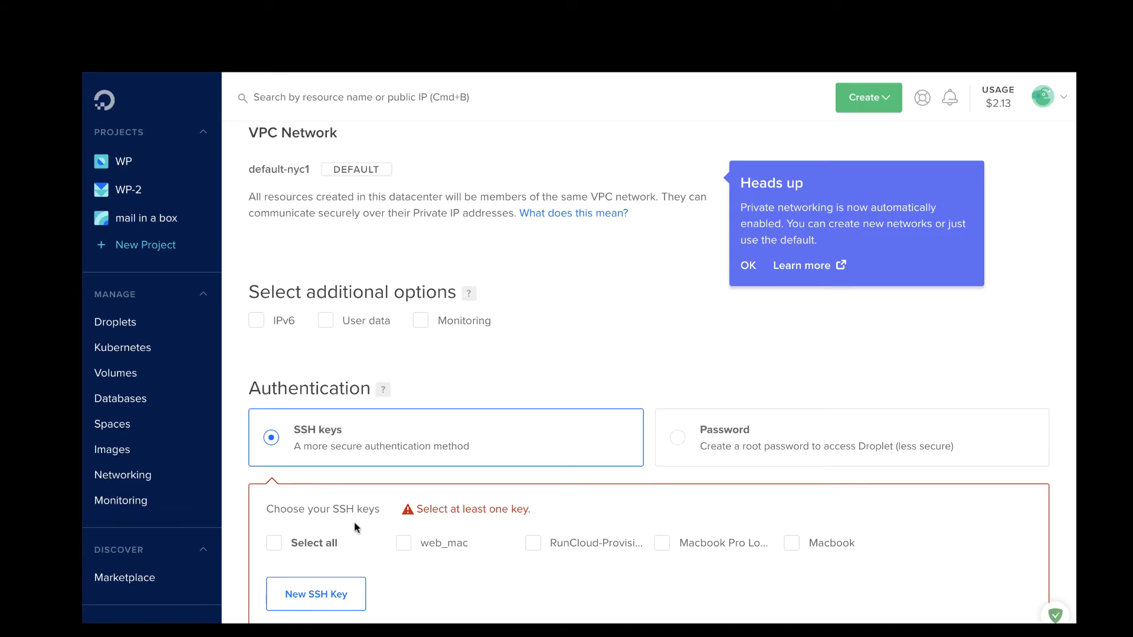
left_click(274, 543)
scroll(364, 393, "down", 2)
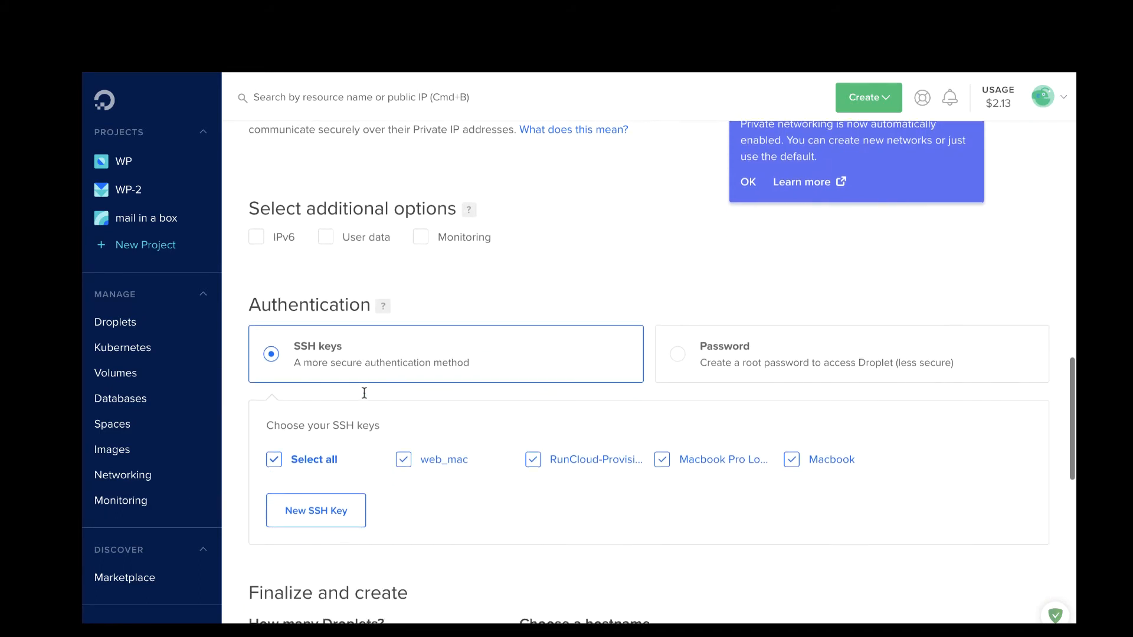
scroll(364, 393, "down", 6)
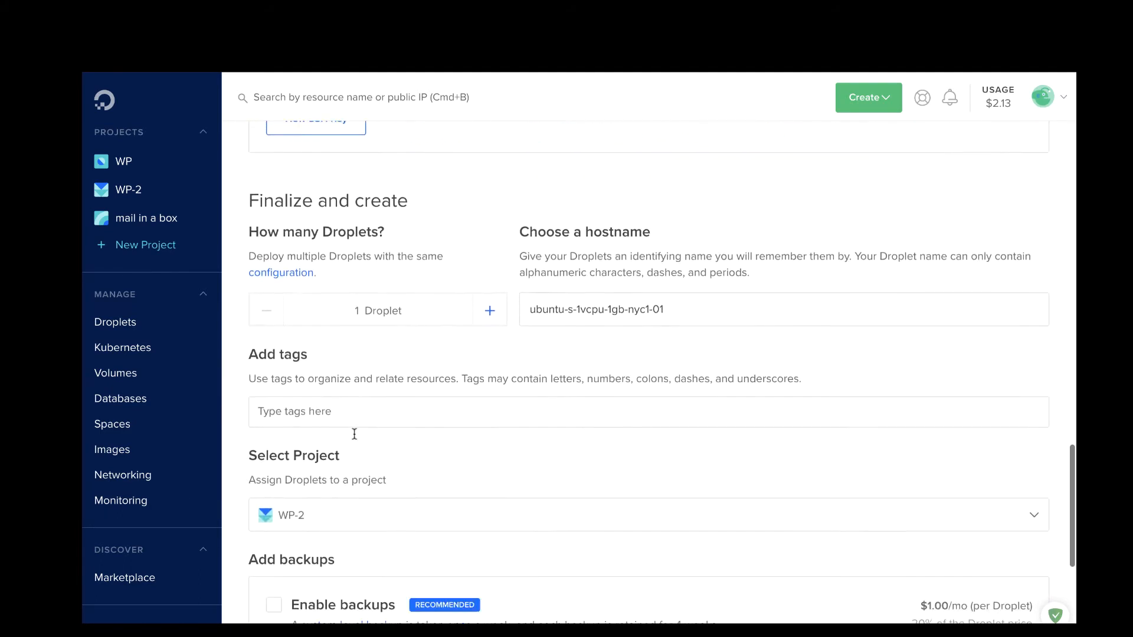
scroll(354, 434, "down", 1)
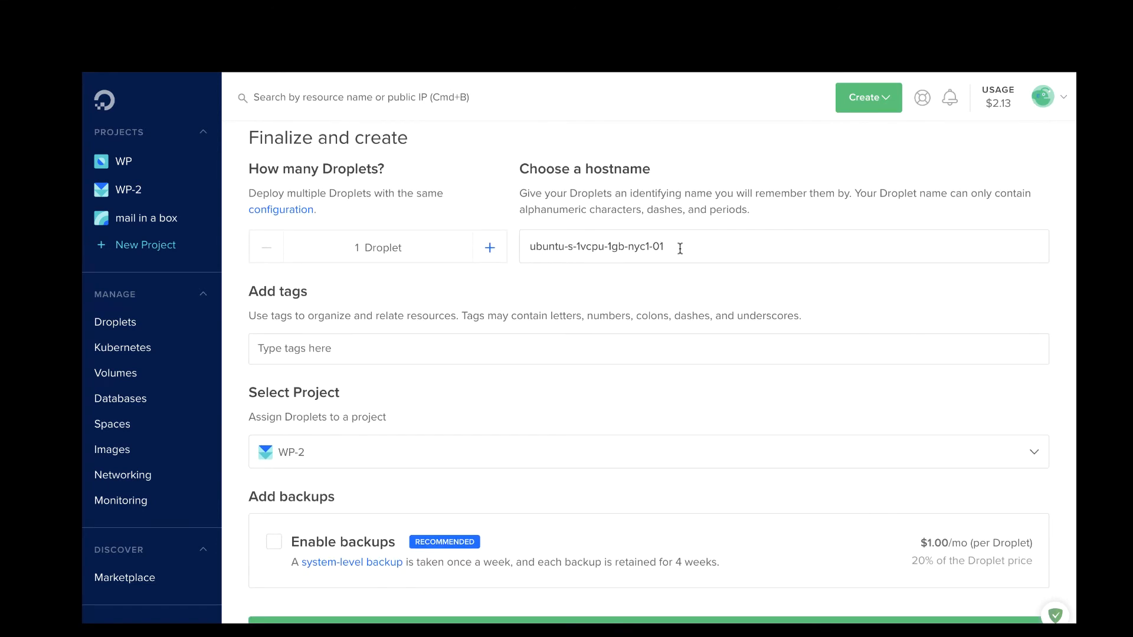
Step: Replace the default hostname with wp-runcloud-2 and create the droplet
left_click_drag(680, 248, 456, 209)
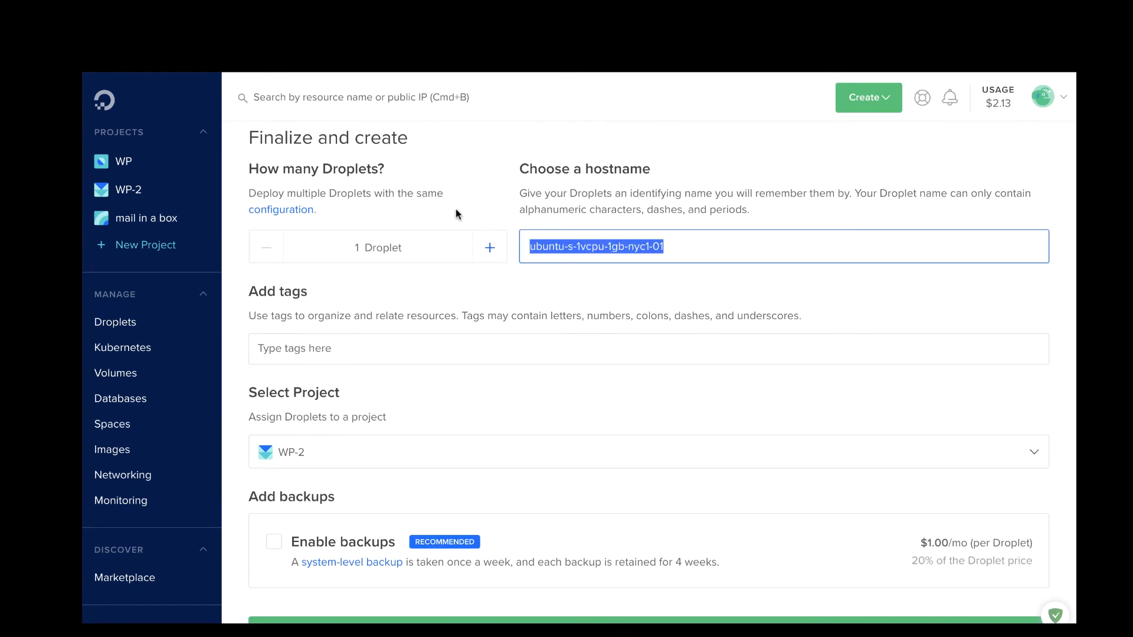
type("wp-ru")
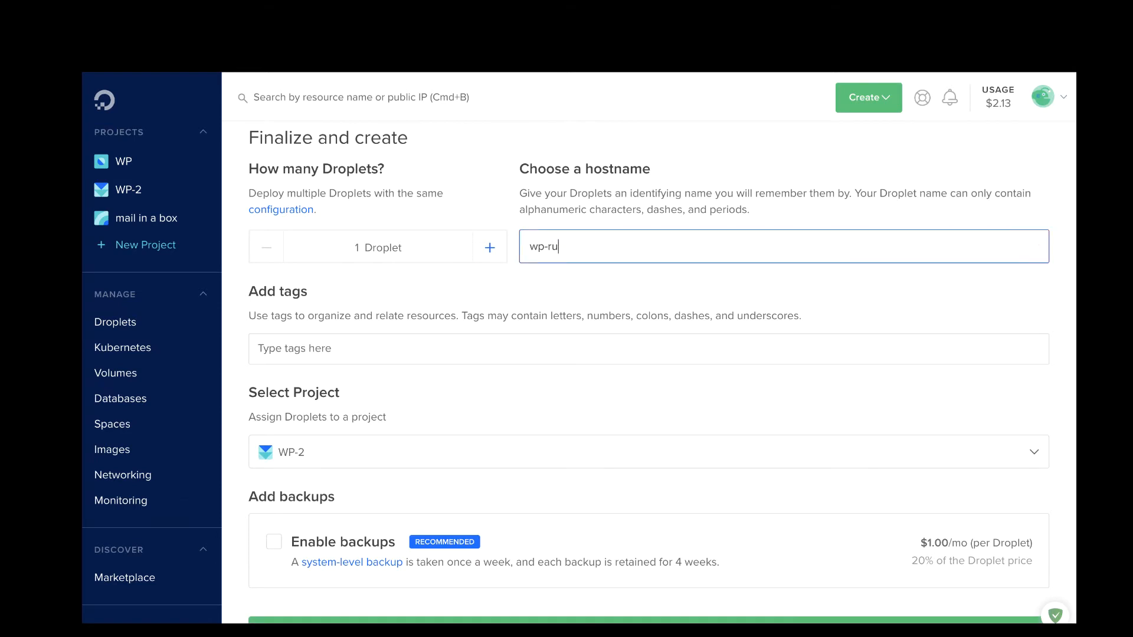
type("ncloud-")
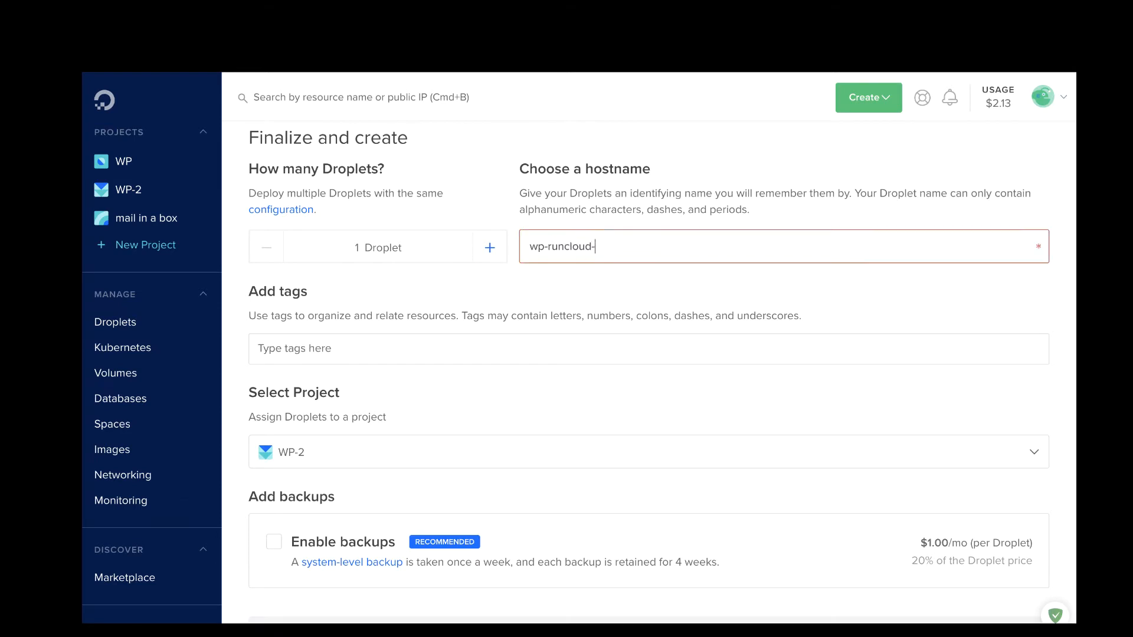
type("2")
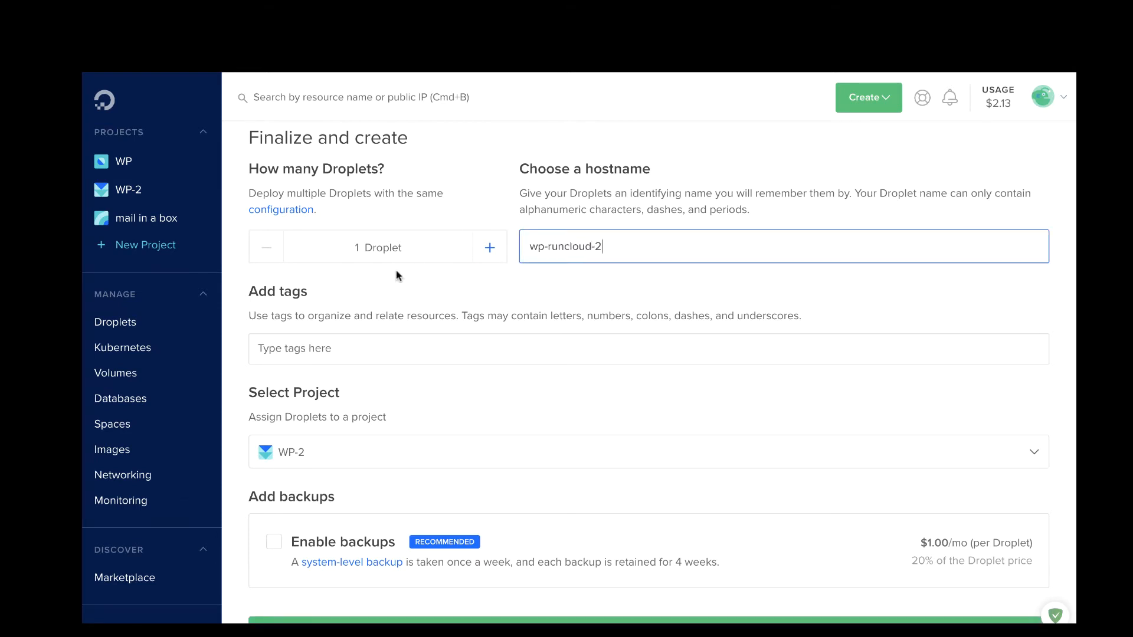
scroll(396, 271, "down", 3)
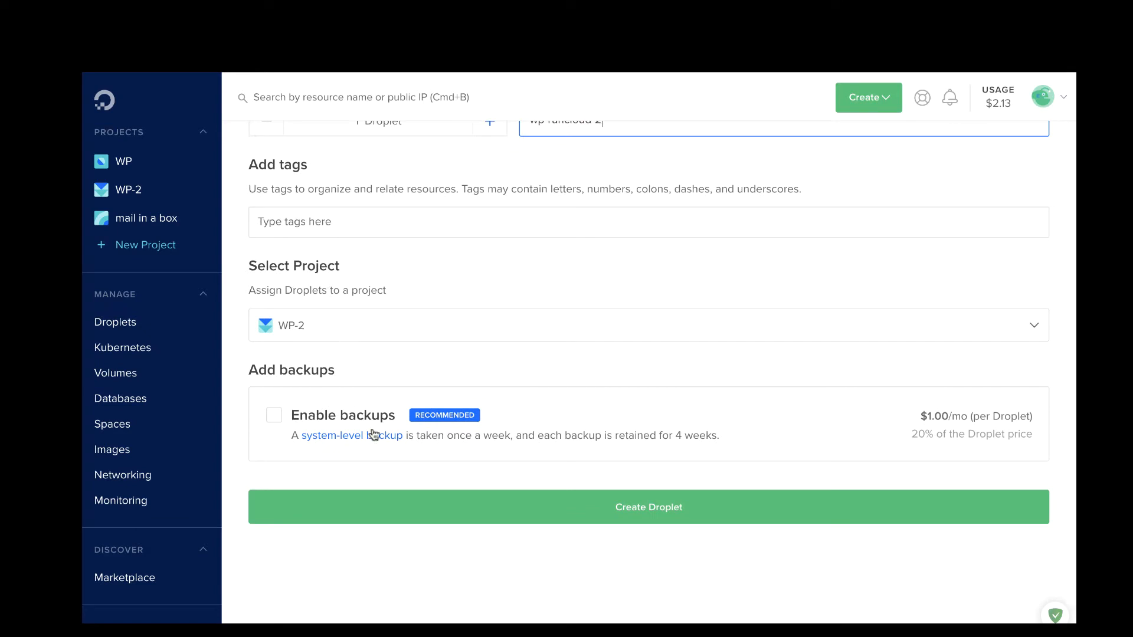
left_click(528, 516)
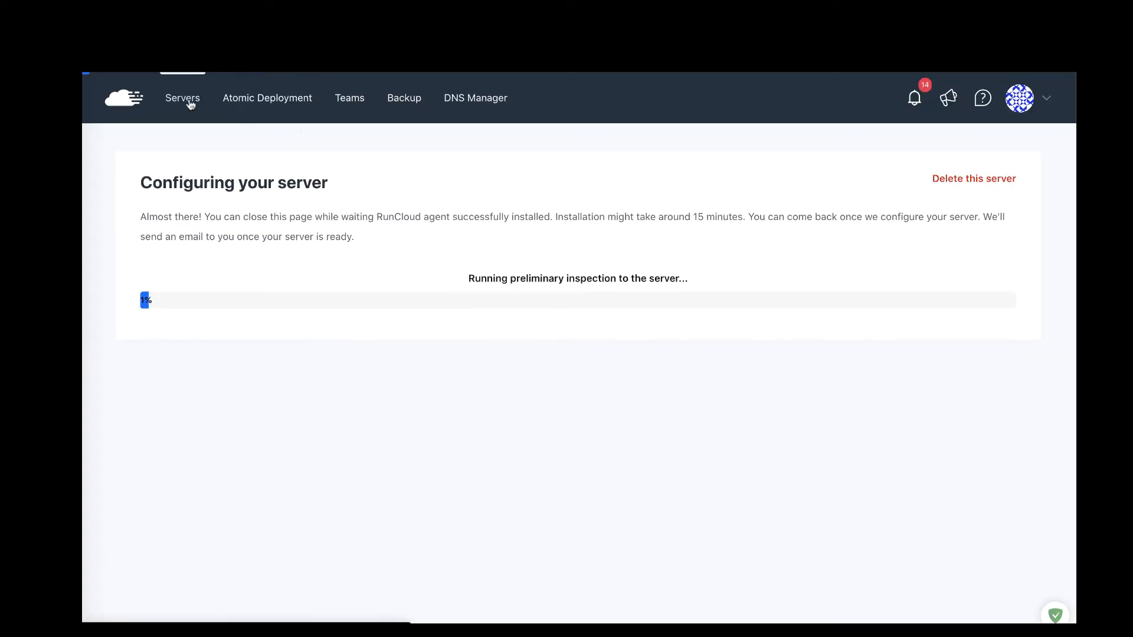
Step: Delete the runcloud2 server from the Servers list, then start connecting a new server
left_click(189, 101)
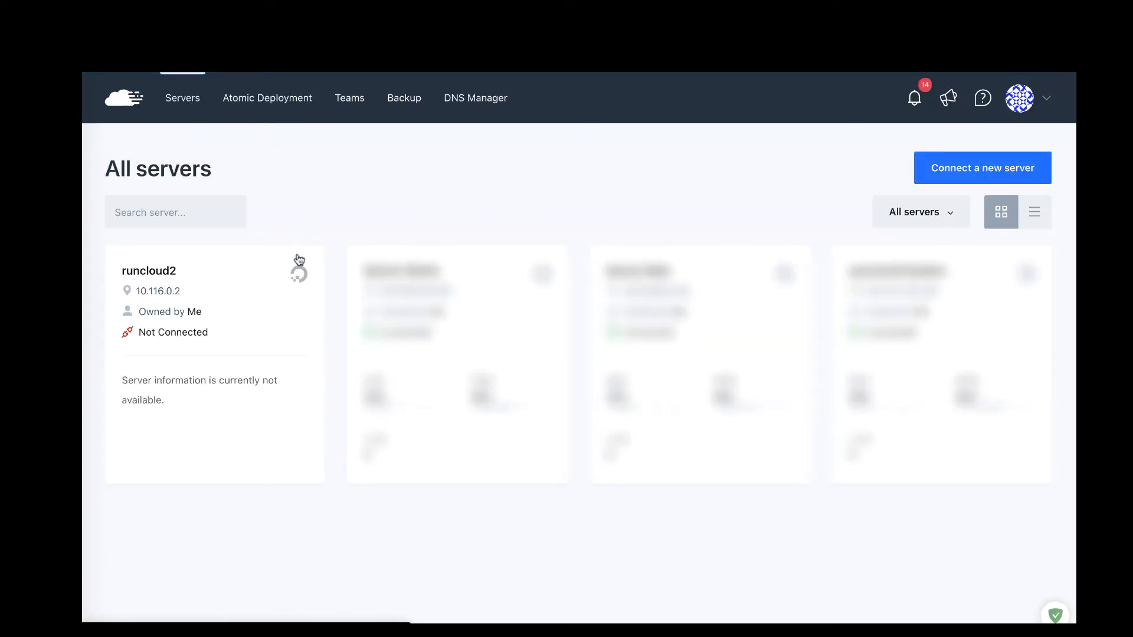
left_click(279, 335)
left_click(982, 184)
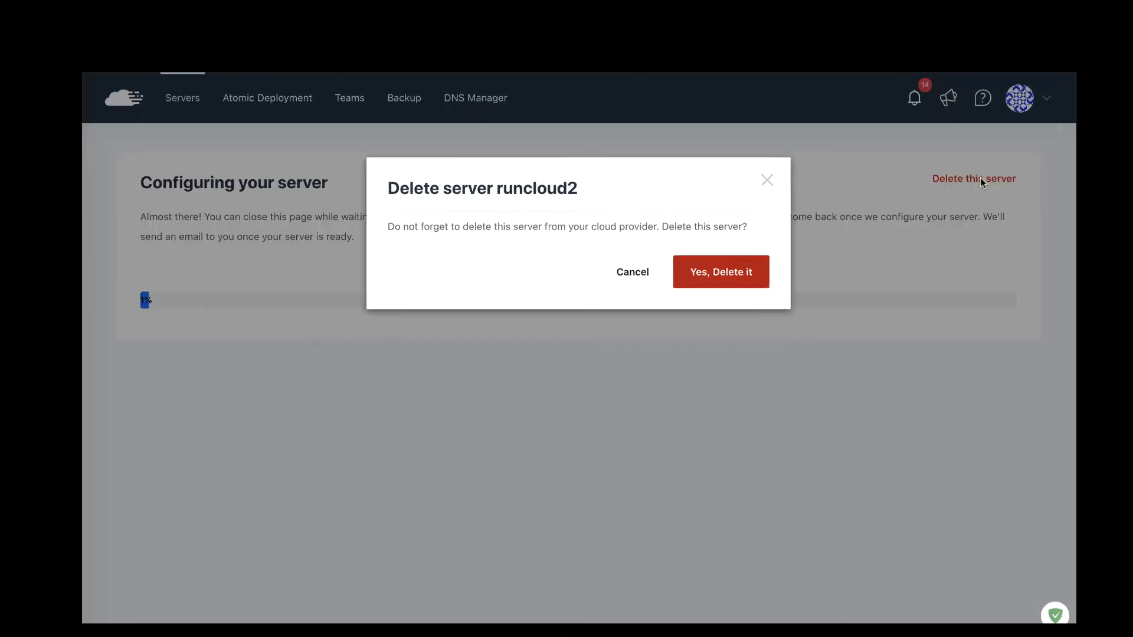
left_click(730, 275)
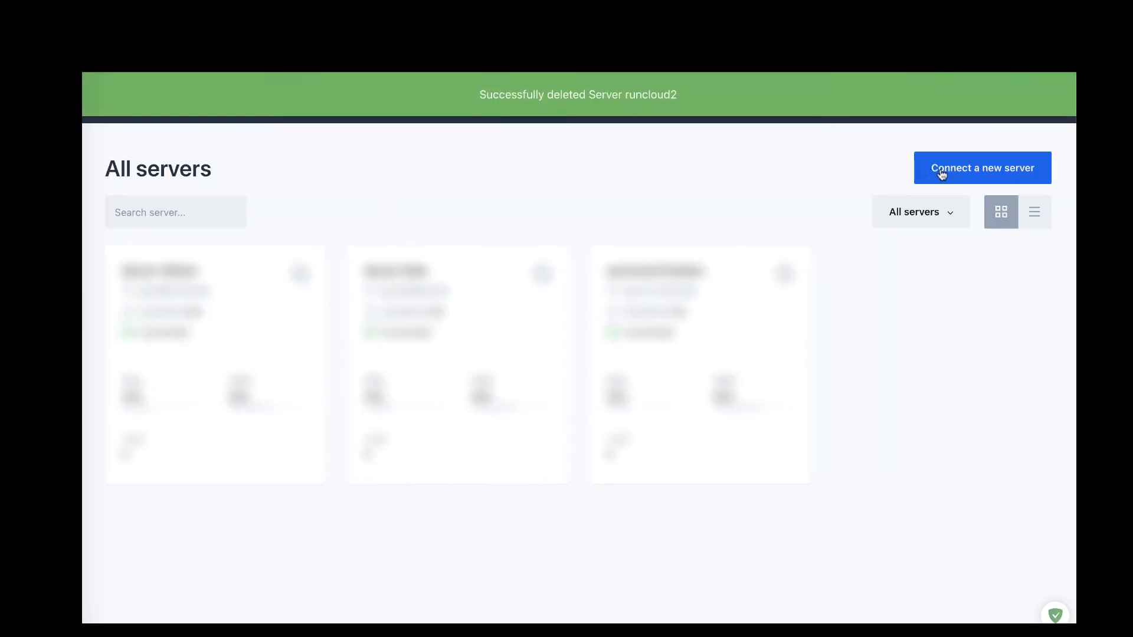
left_click(961, 167)
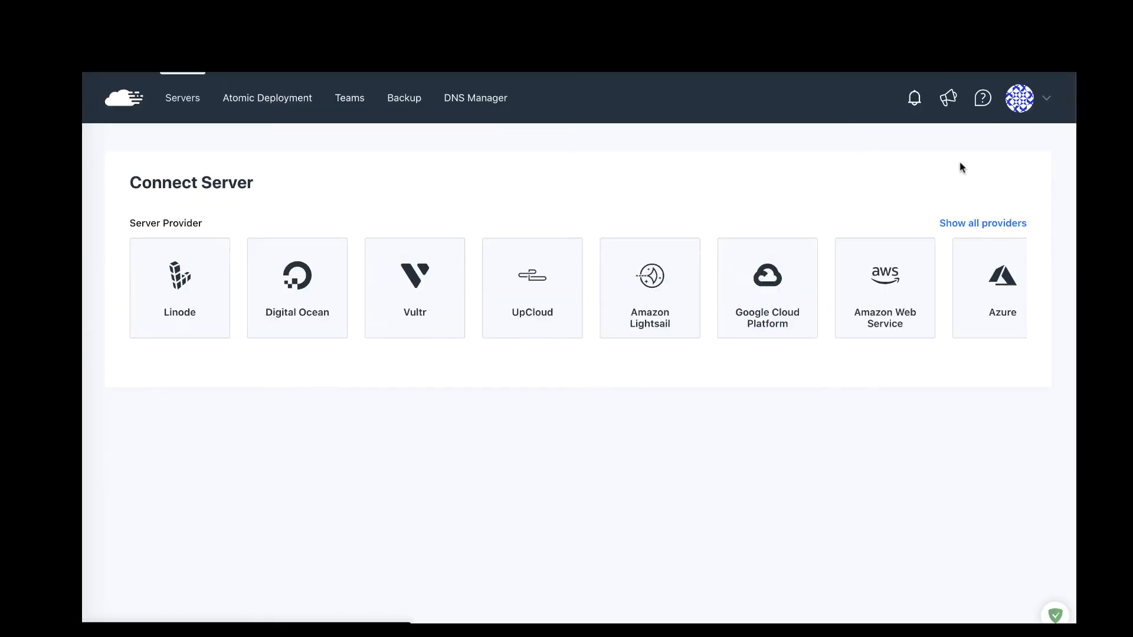
Step: Choose Others as the server provider and scroll down to the installation notes
scroll(472, 277, "right", 2)
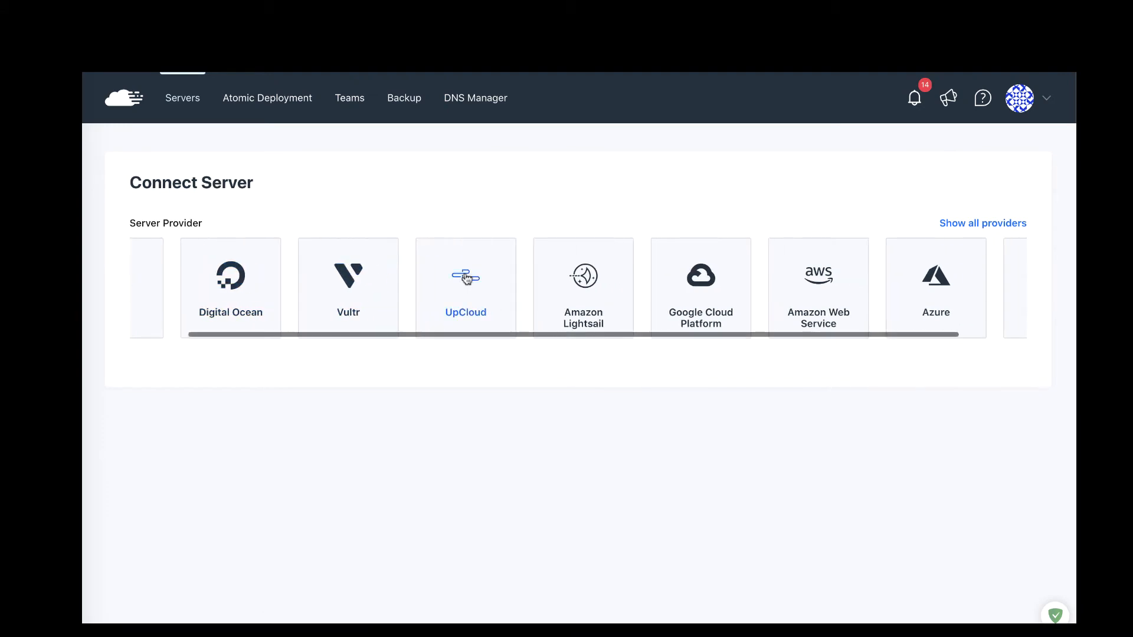
scroll(938, 278, "right", 3)
left_click(965, 293)
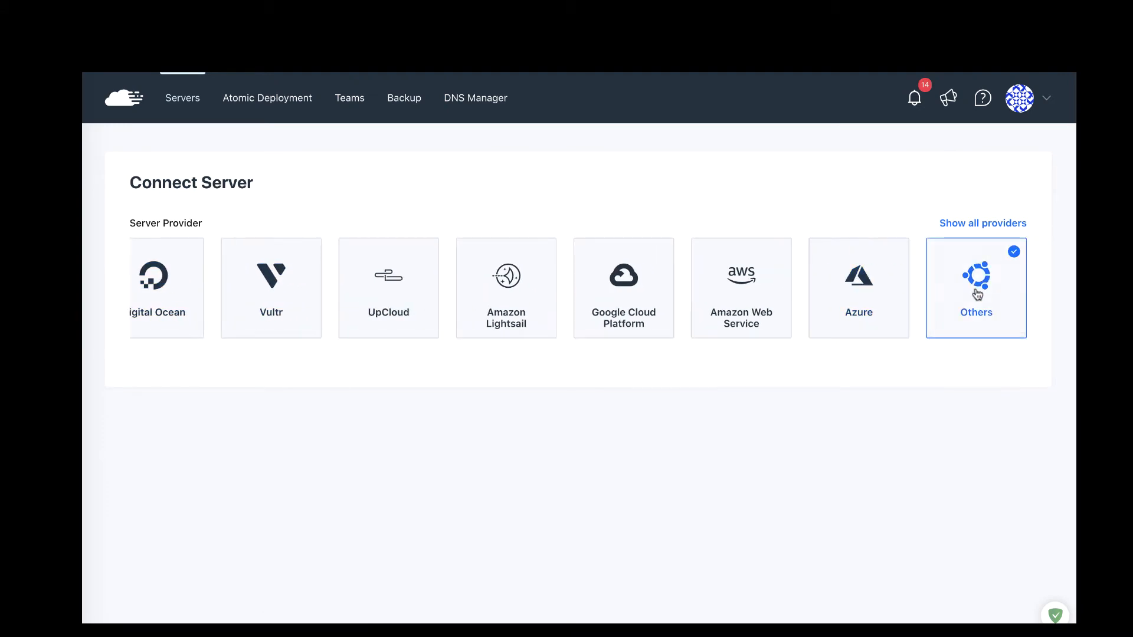
scroll(834, 348, "down", 2)
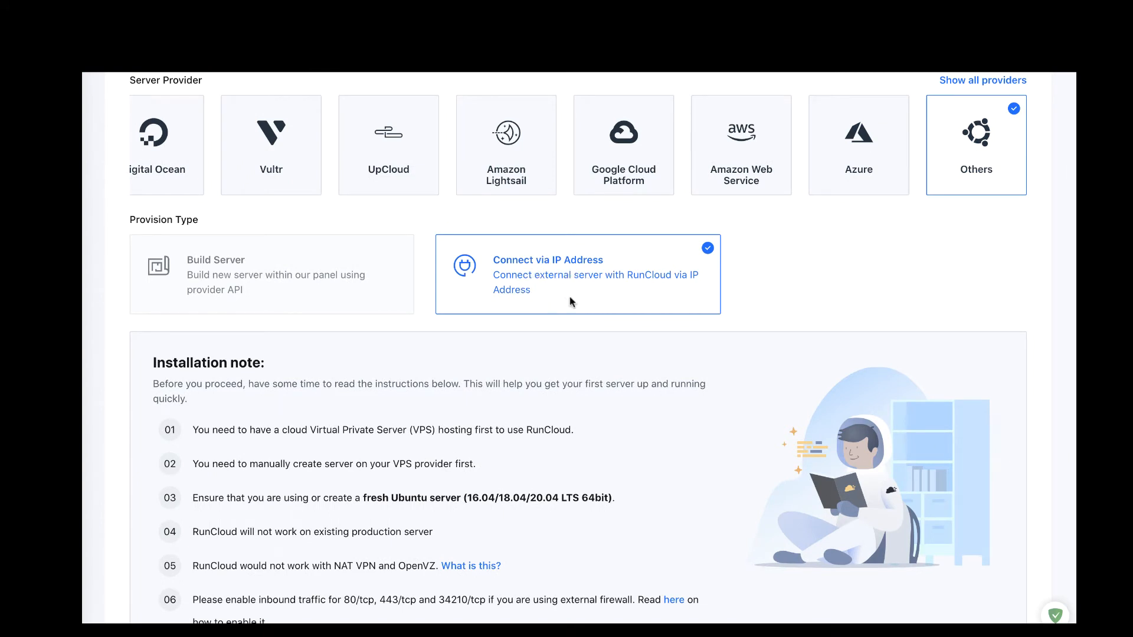
scroll(571, 302, "down", 2)
scroll(353, 360, "down", 1)
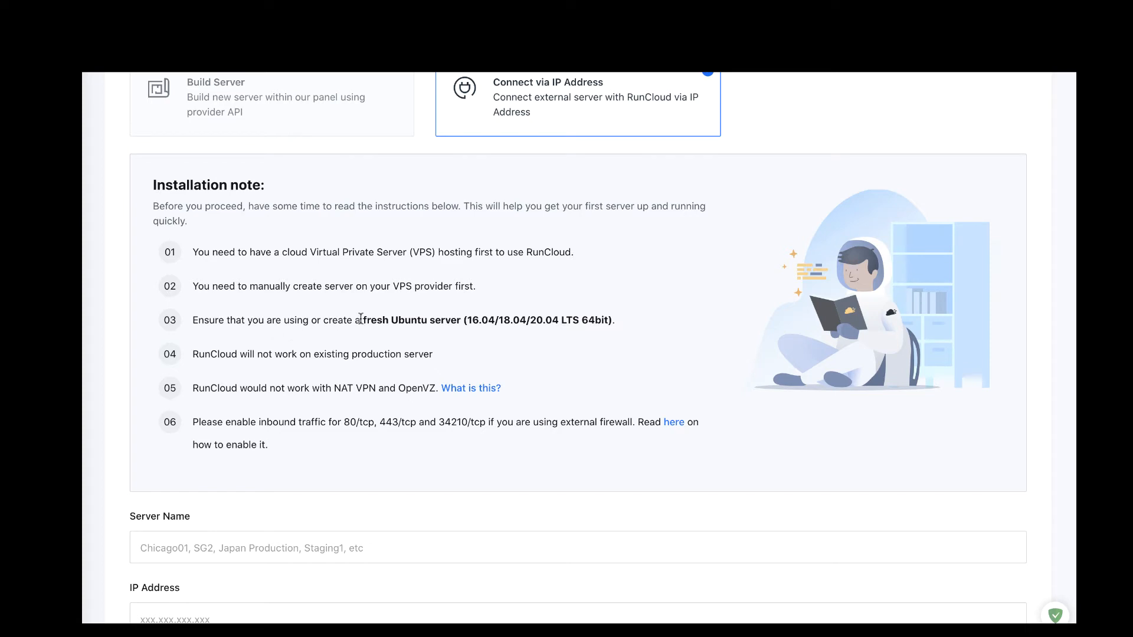
Step: Review the notes on supported Ubuntu versions, NAT VPN/OpenVZ limits and required firewall ports
left_click_drag(360, 319, 575, 320)
scroll(362, 404, "down", 1)
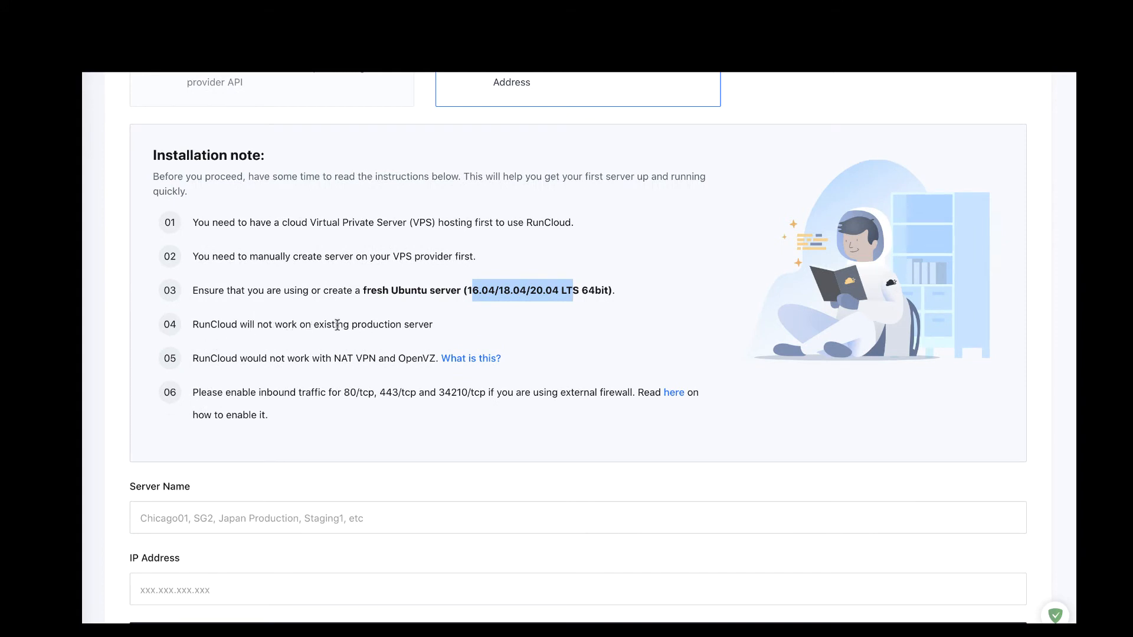
scroll(336, 352, "down", 2)
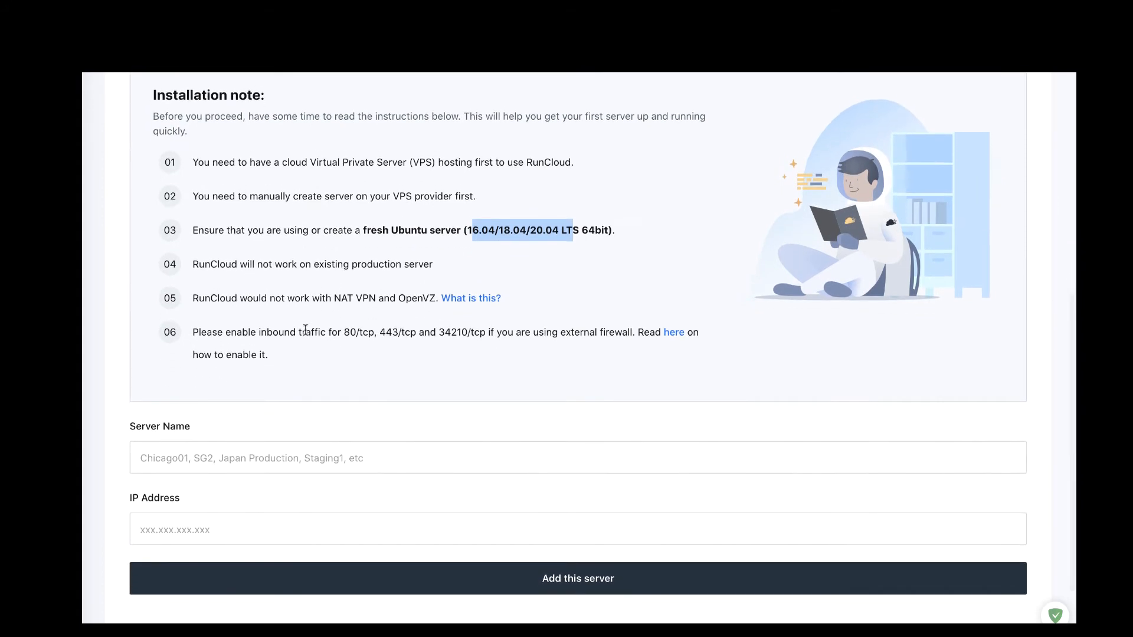
left_click(337, 298)
left_click_drag(377, 298, 440, 299)
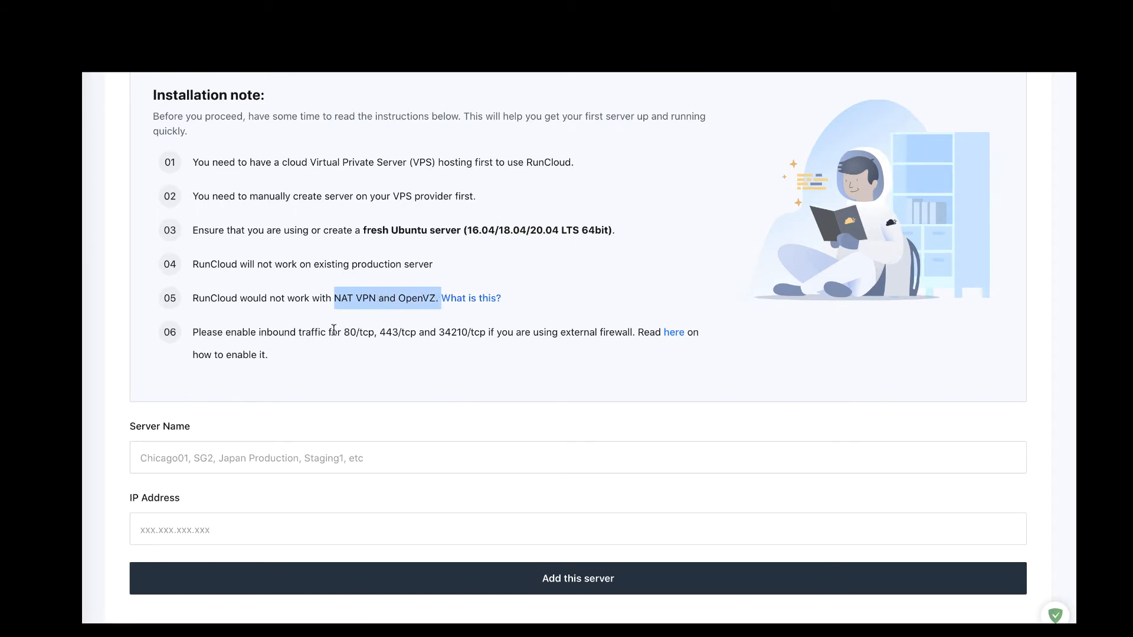
left_click_drag(350, 332, 479, 329)
scroll(503, 364, "down", 2)
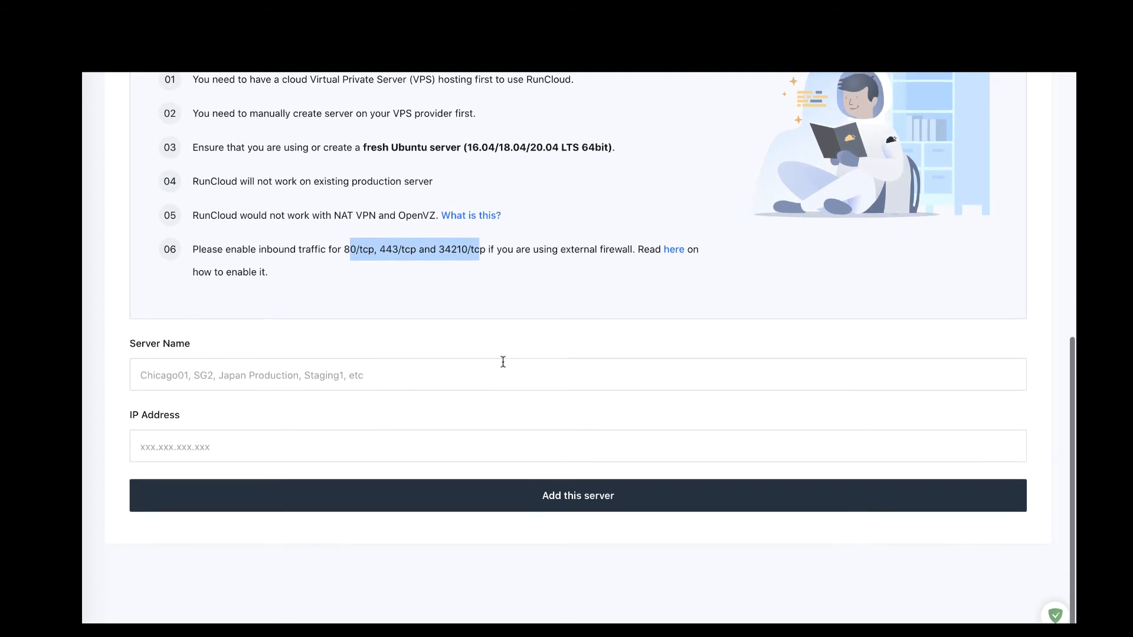
left_click(329, 377)
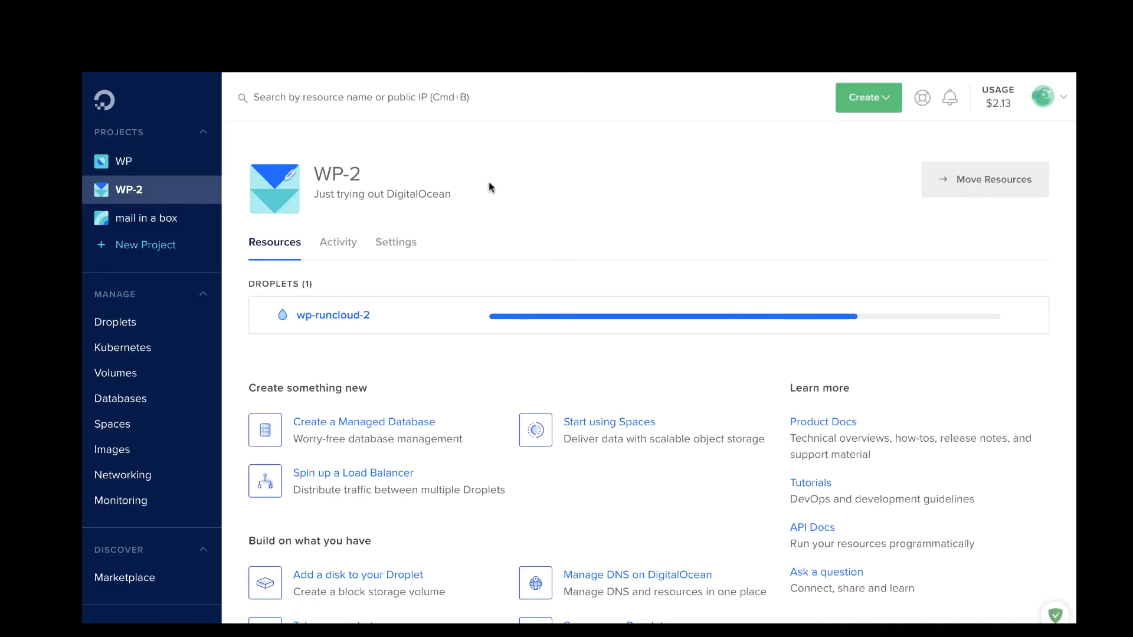
Step: Open the wp-runcloud-2 droplet's details, copy its name and return to RunCloud
left_click(329, 314)
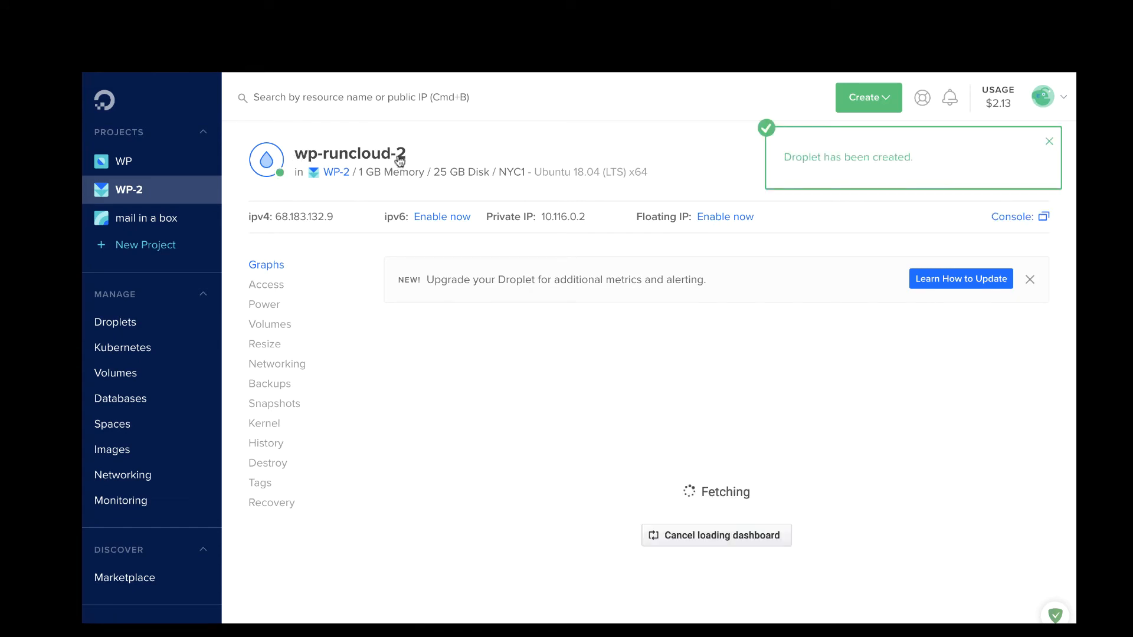
left_click_drag(407, 155, 296, 153)
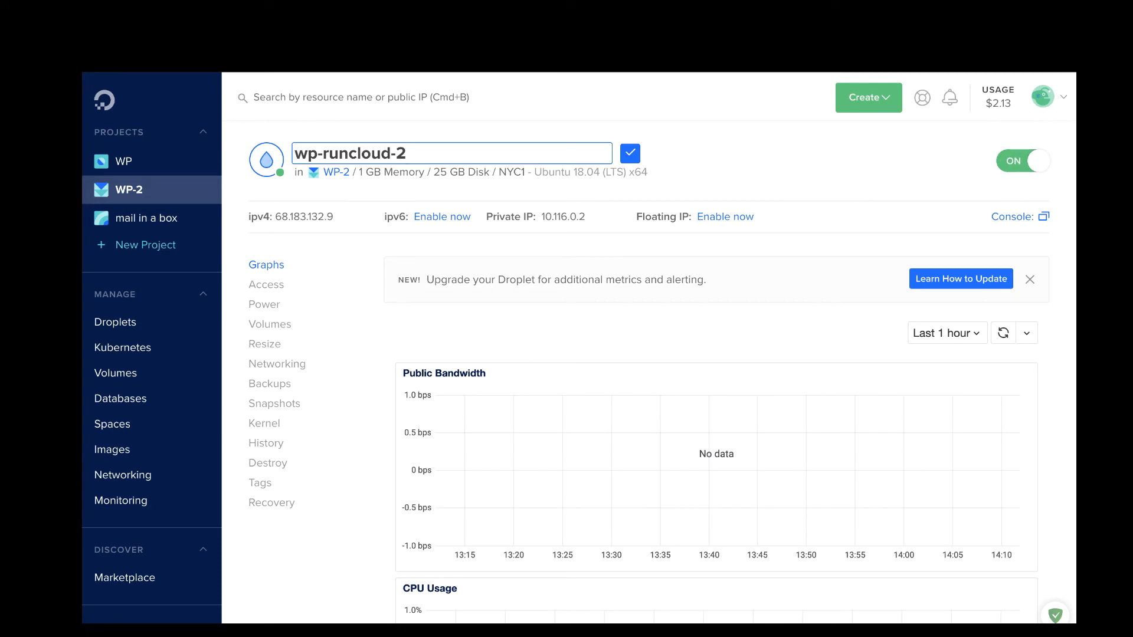
key("ctrl+Tab")
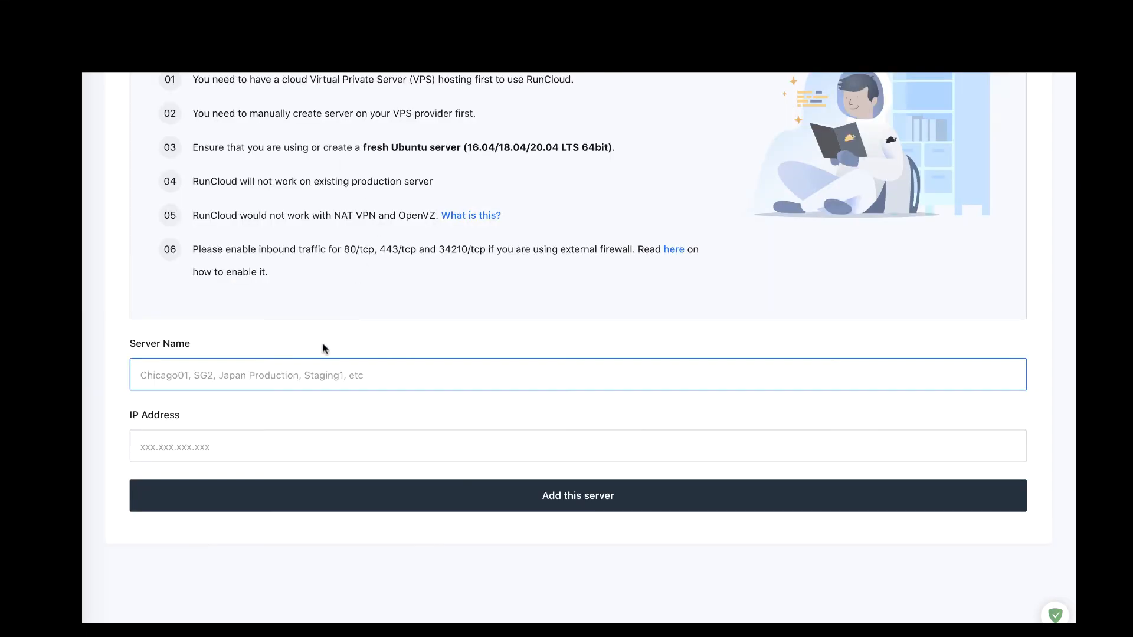
Step: Enter server name wp-runcloud-2 and IP address 68.183.132.9, then submit the server
type("define('SUNRISE', true);")
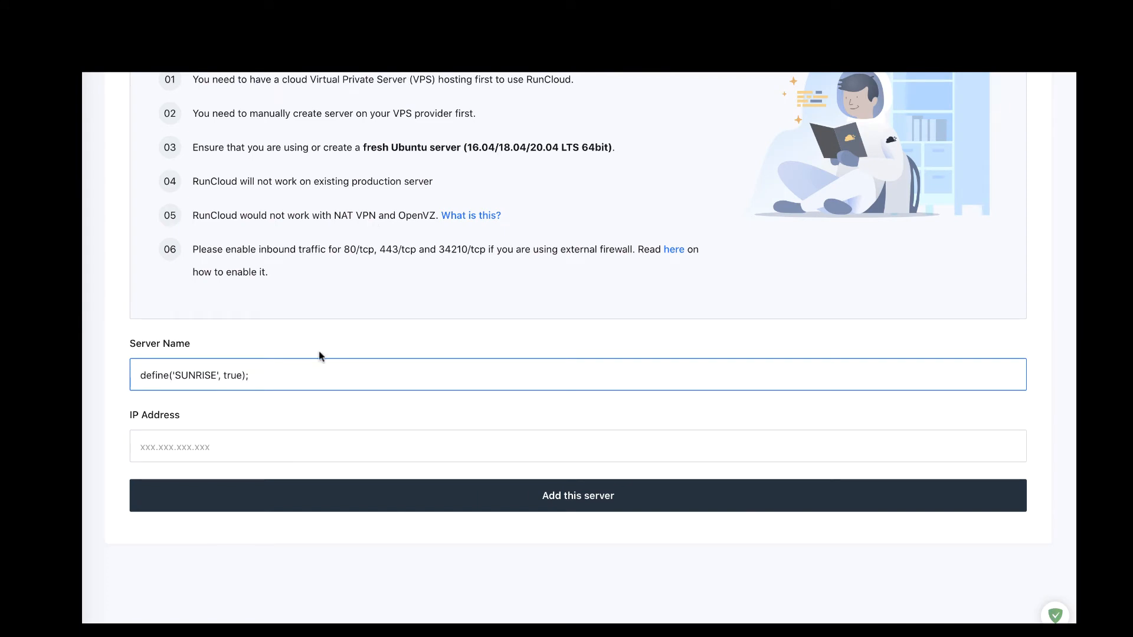
key("super+a")
key("BackSpace")
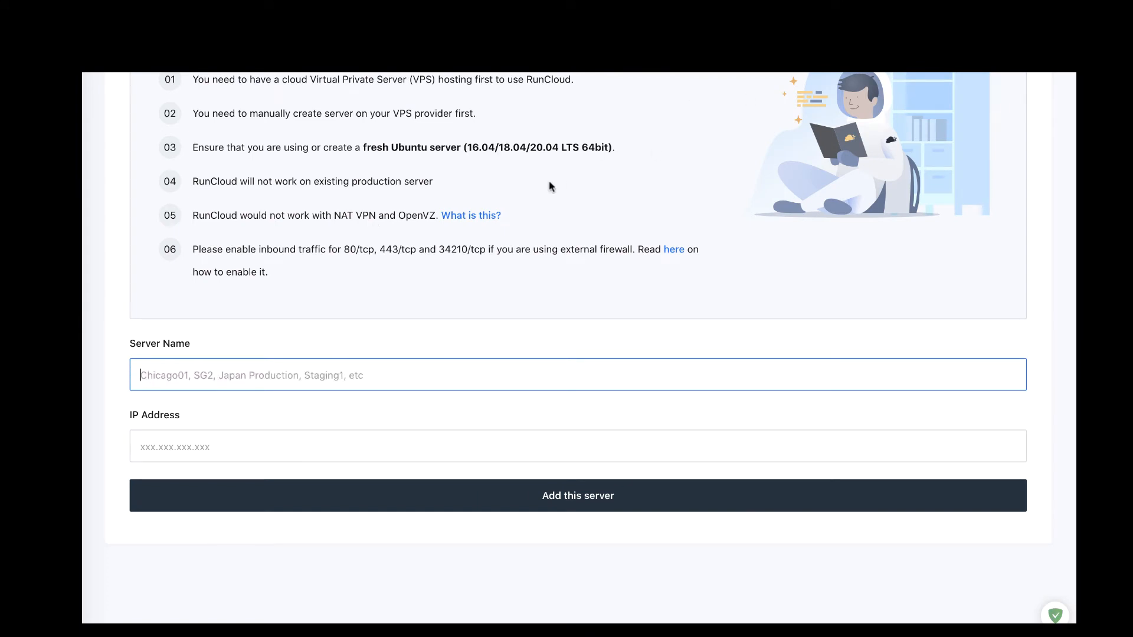
type("wp-run")
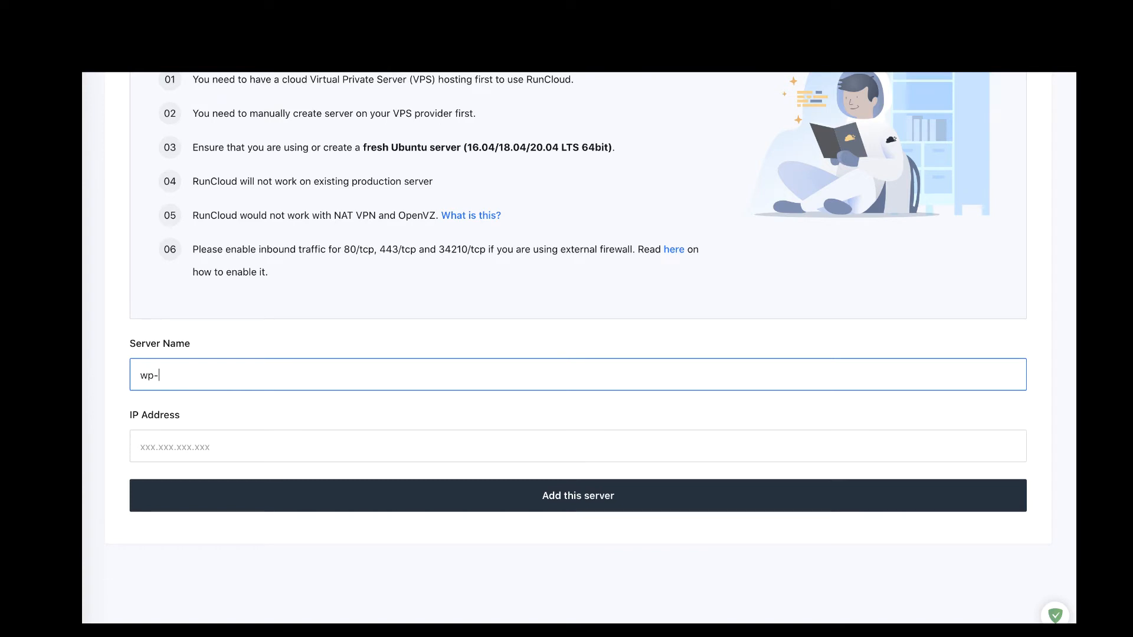
type("cloud-2")
left_click(374, 441)
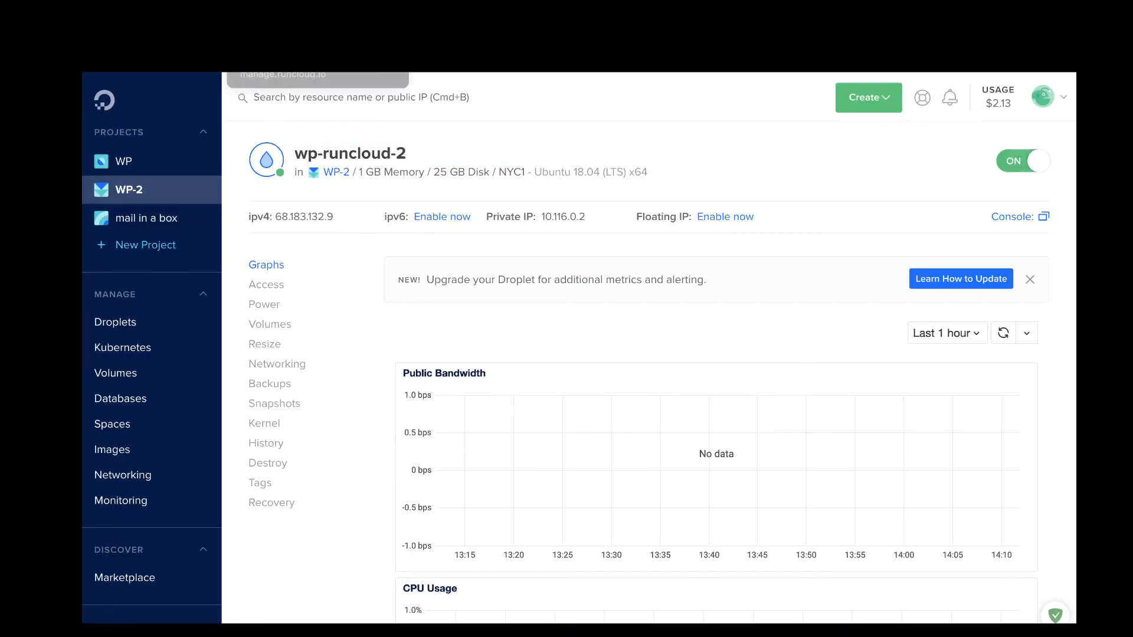
left_click(288, 37)
left_click(229, 441)
type("68.183.132.9")
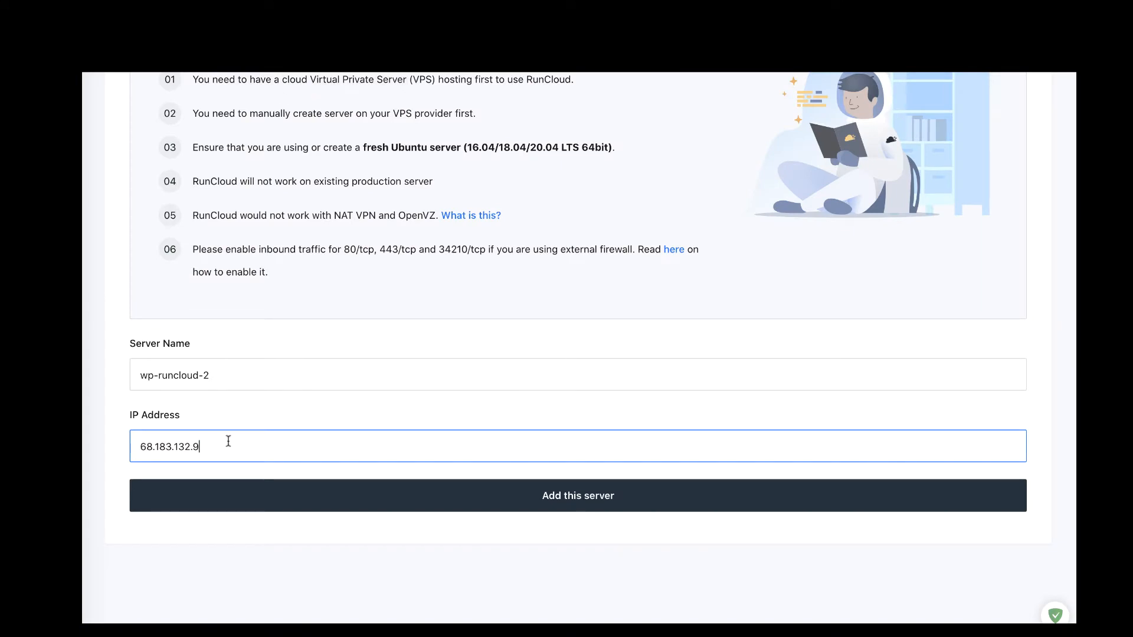
left_click(420, 495)
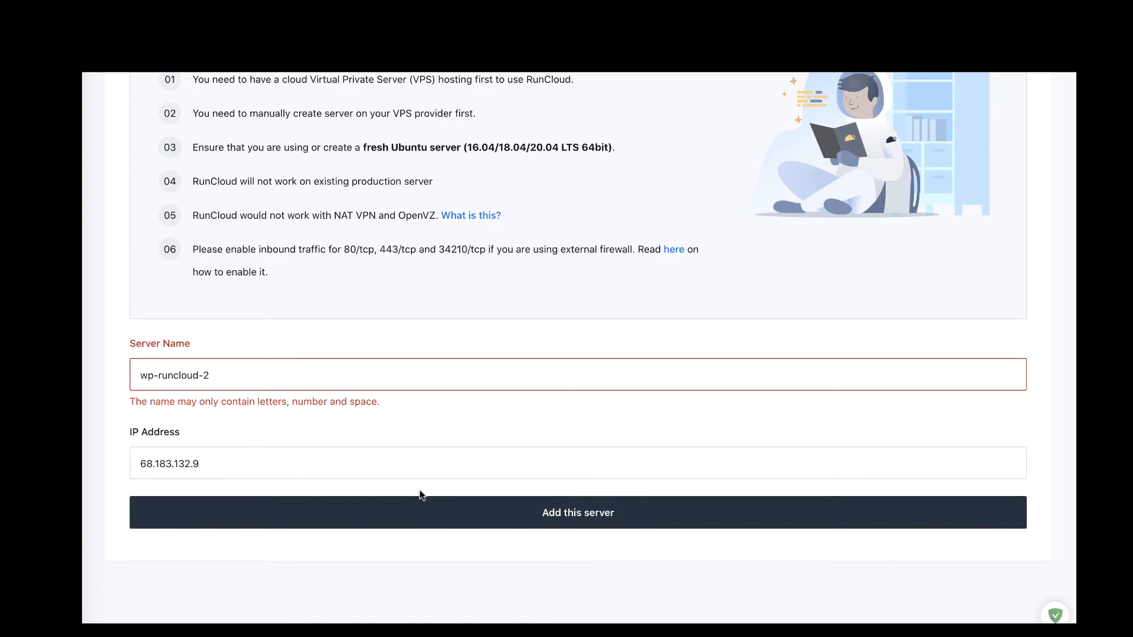
Step: Remove the hyphens to rename the server wpruncloud2 and resubmit it
left_click(220, 374)
key("Left")
key("BackSpace")
key("Left")
key("Left")
key("Left")
key("Left")
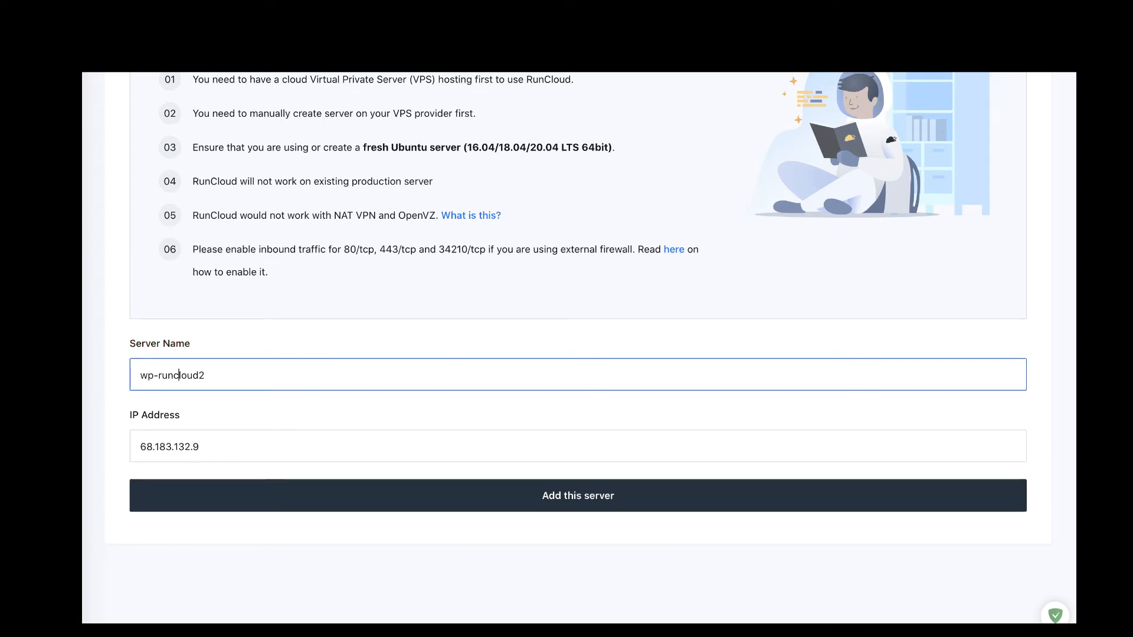
key("Left")
key("Left")
key("Left")
key("Left")
key("BackSpace")
left_click(362, 503)
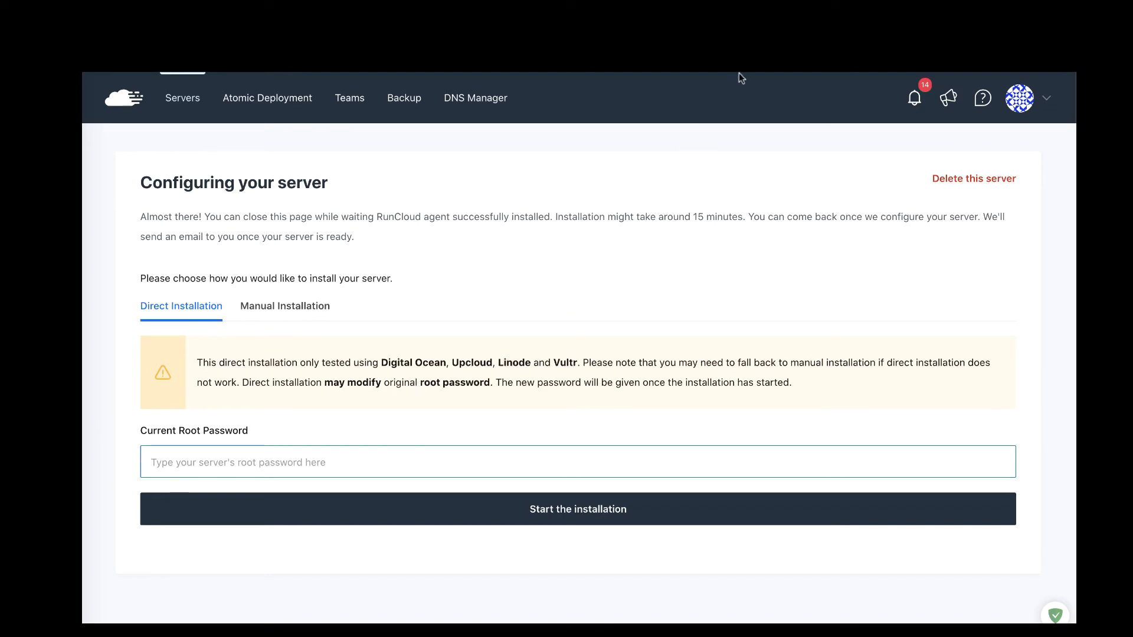
Step: Reset the wp-runcloud-2 droplet's root password from its Access page
left_click(708, 45)
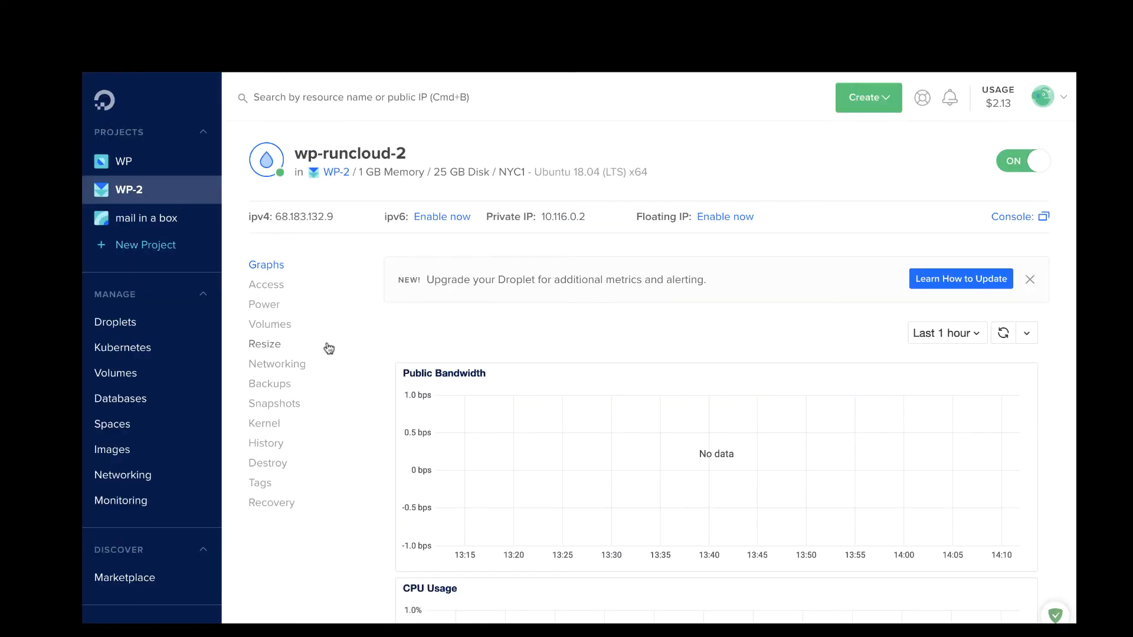
scroll(389, 363, "down", 1)
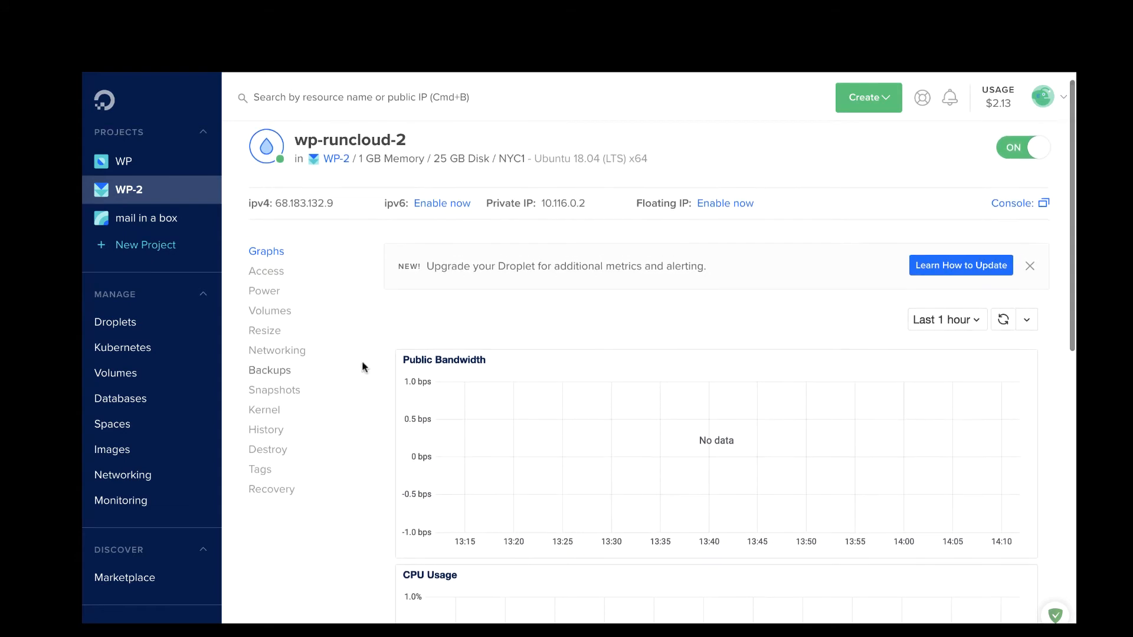
scroll(186, 383, "down", 2)
scroll(186, 385, "down", 4)
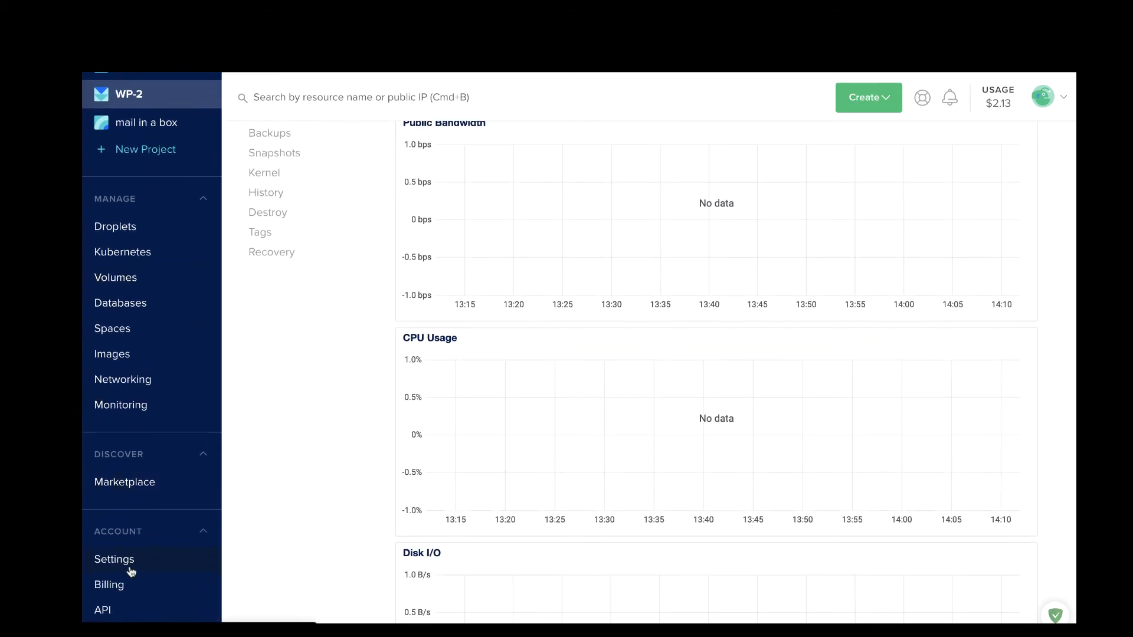
scroll(311, 404, "up", 4)
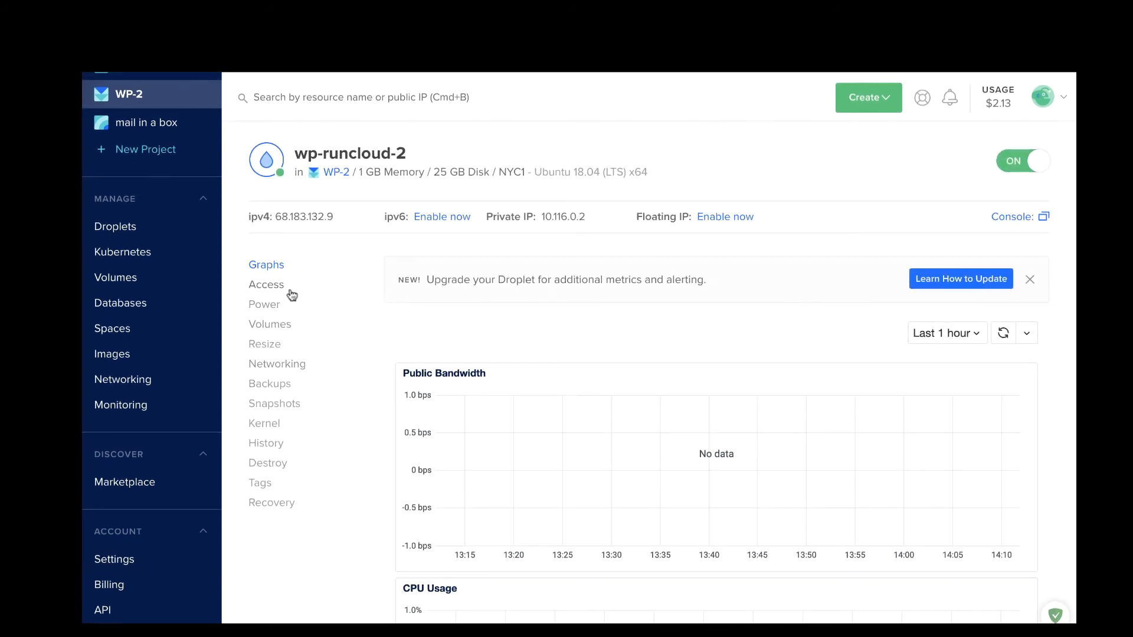
left_click(278, 286)
scroll(538, 479, "down", 2)
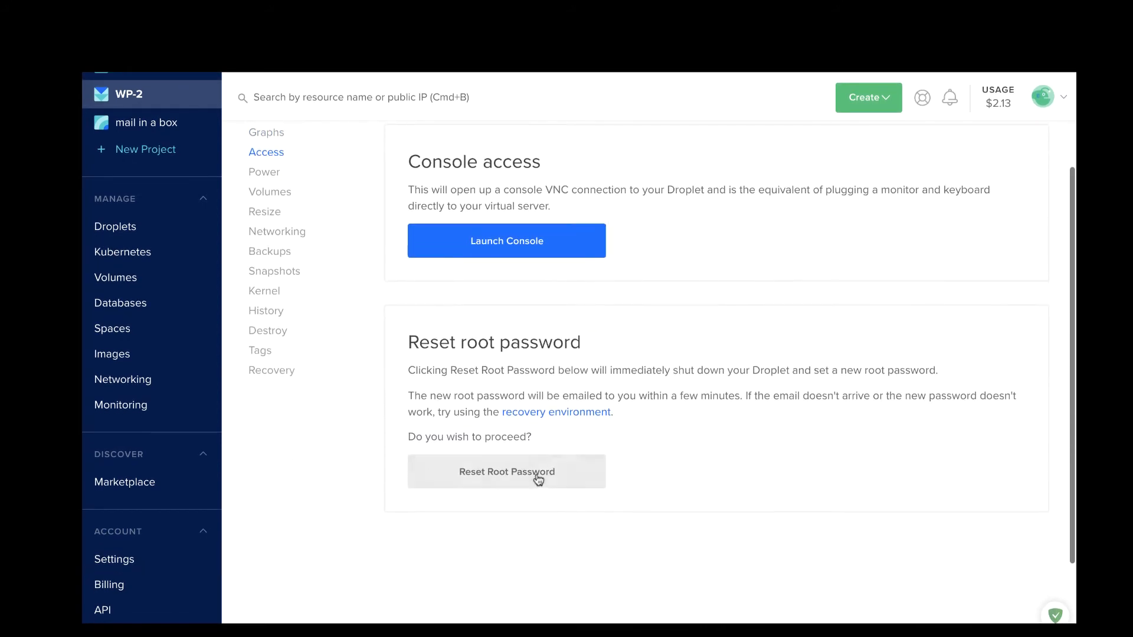
left_click(538, 479)
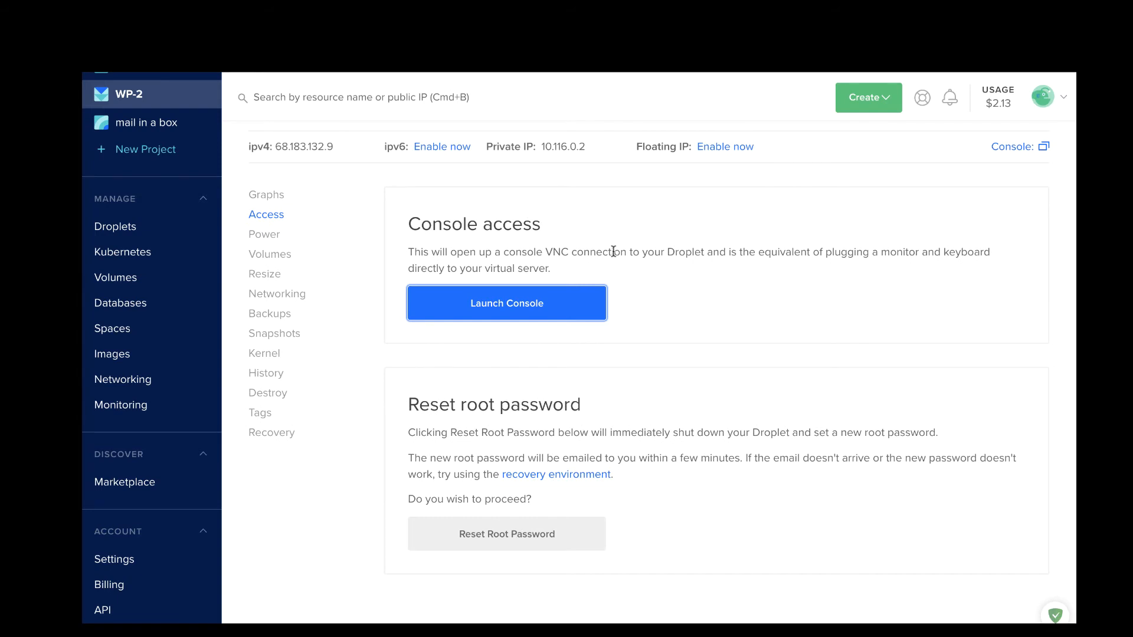
left_click(573, 229)
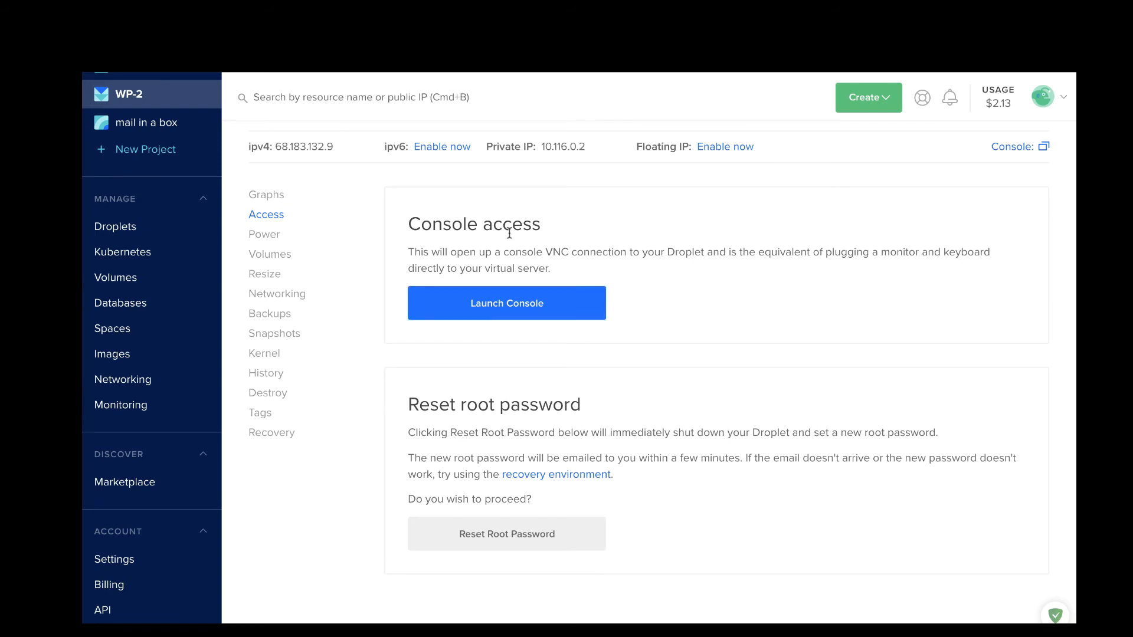
Step: Launch the droplet's web console and turn off the WOT extension's ad filtering for the site
left_click(509, 302)
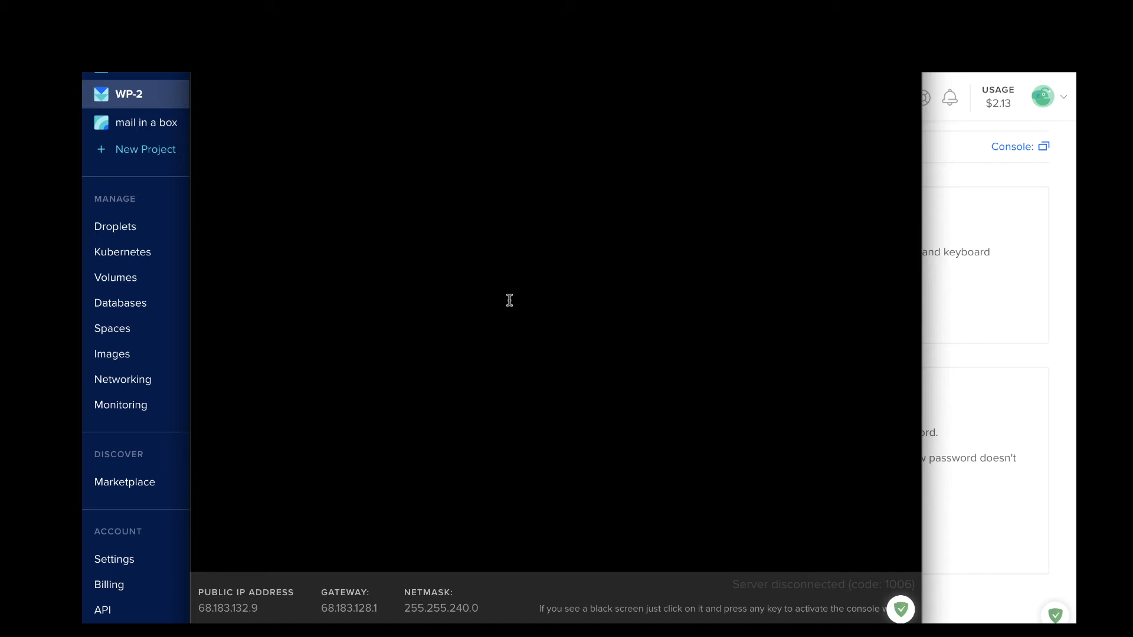
left_click(510, 301)
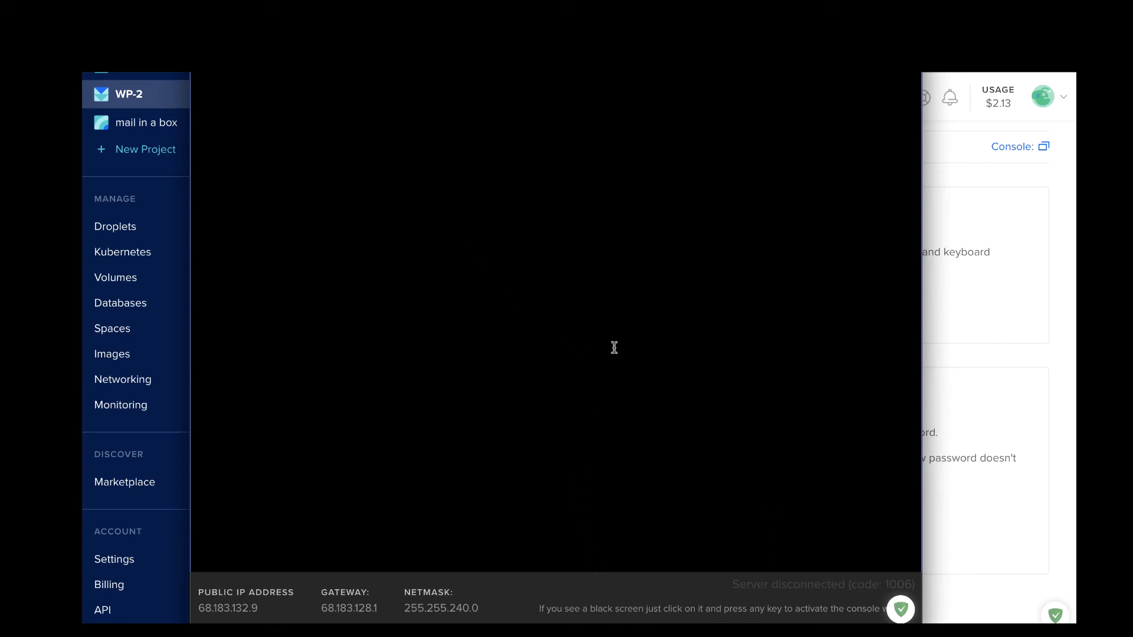
left_click(901, 610)
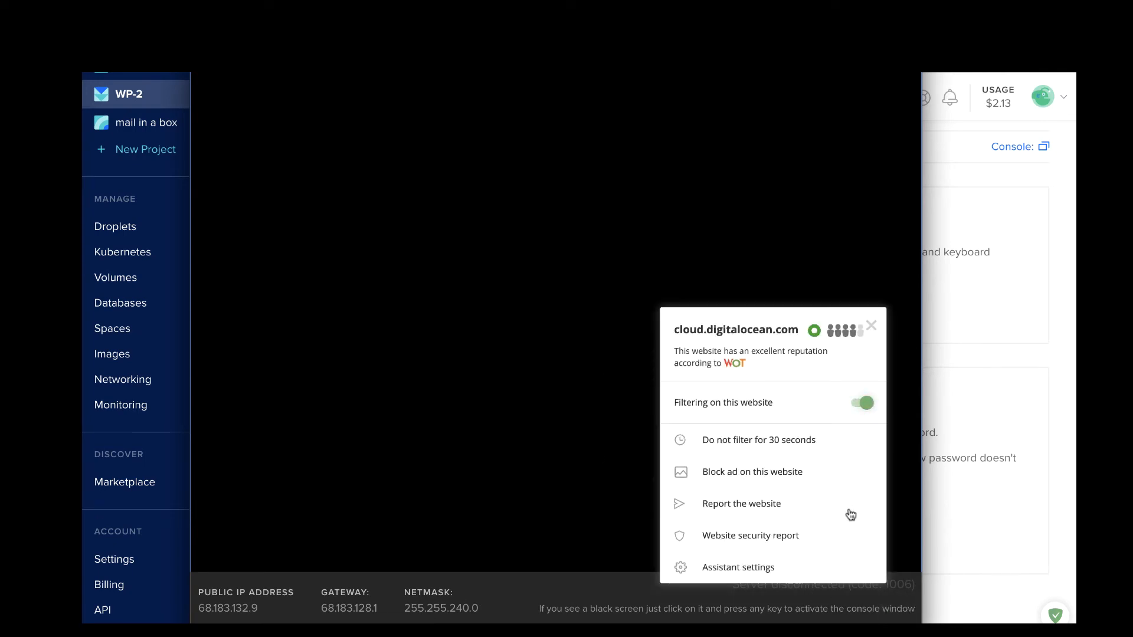
left_click(861, 403)
left_click(871, 327)
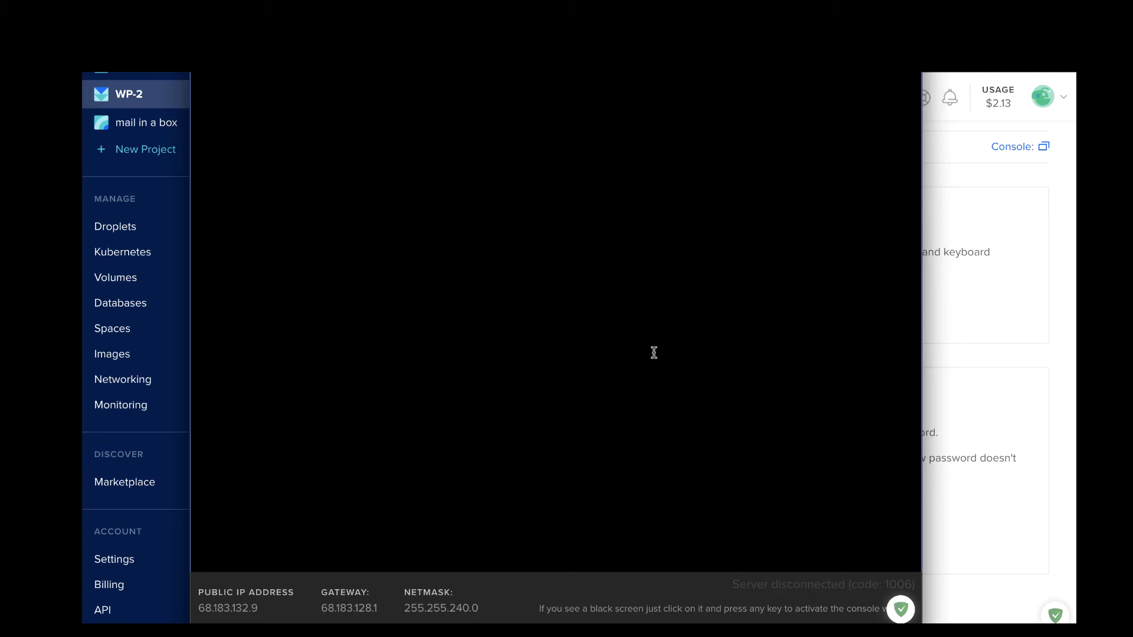
Step: Launch iTerm2 and open a new window with the Demo profile
key("super+space")
type("it")
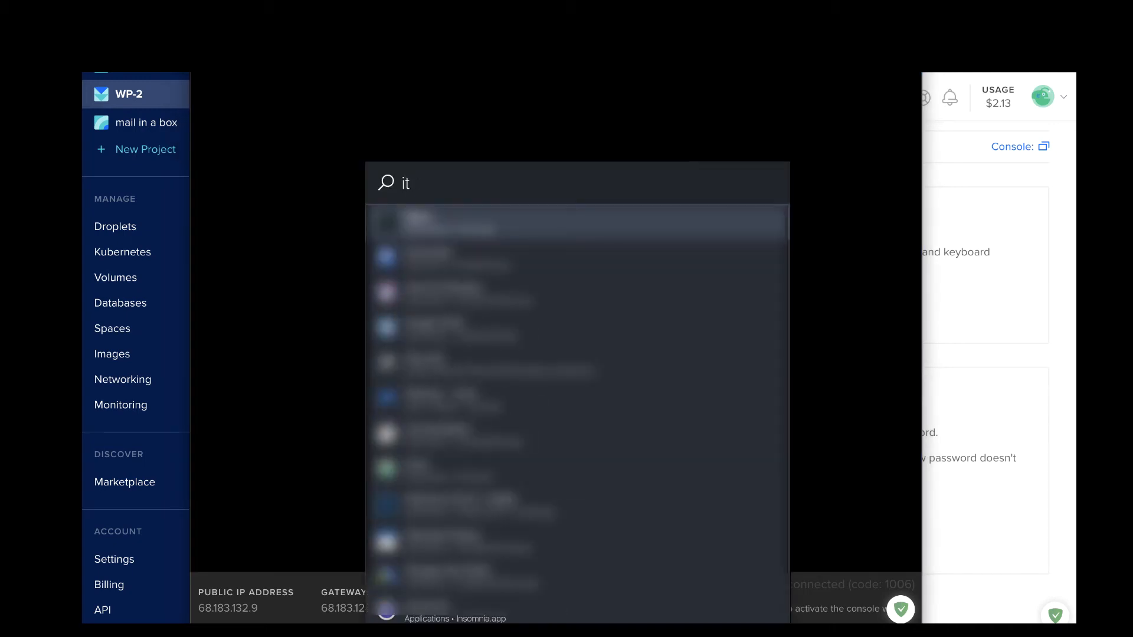
key("Escape")
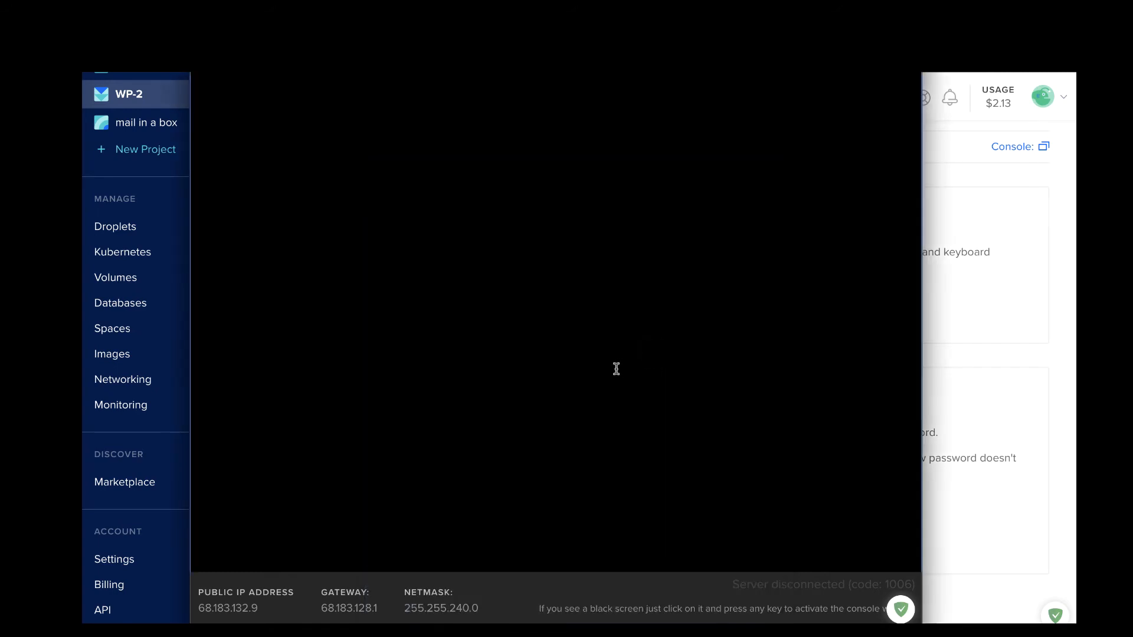
left_click(129, 423)
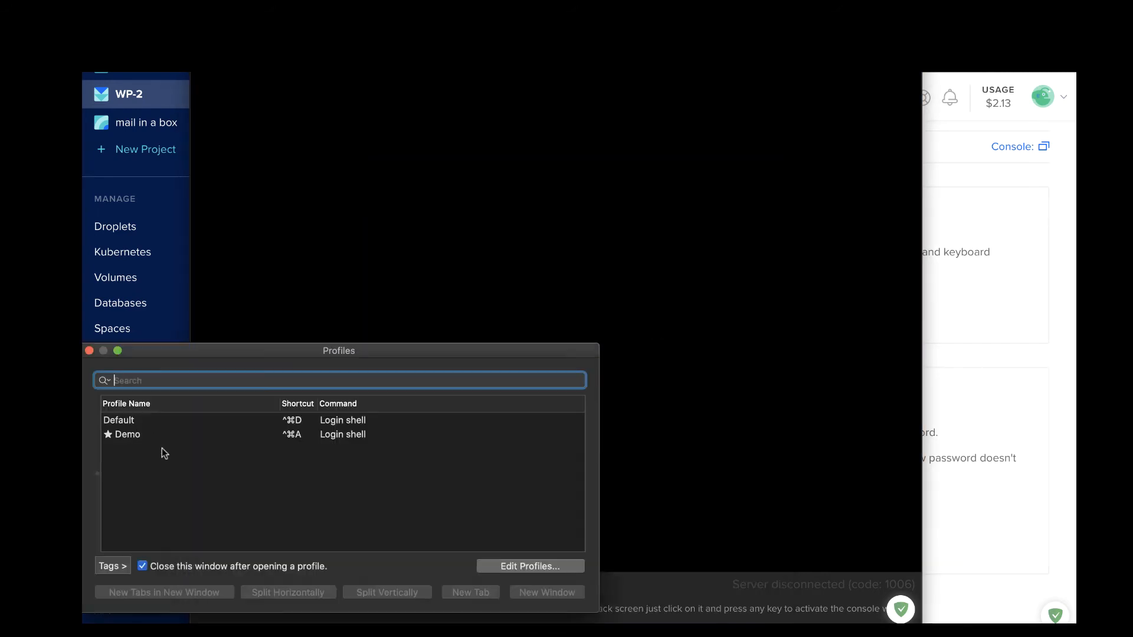
left_click(151, 426)
left_click(152, 439)
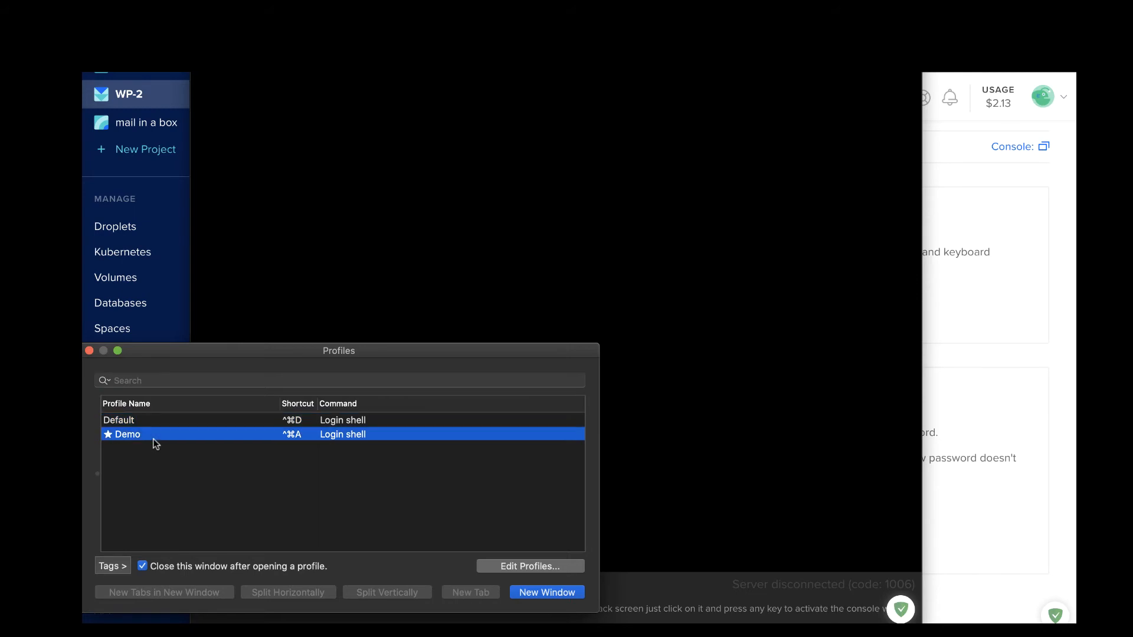
left_click(523, 590)
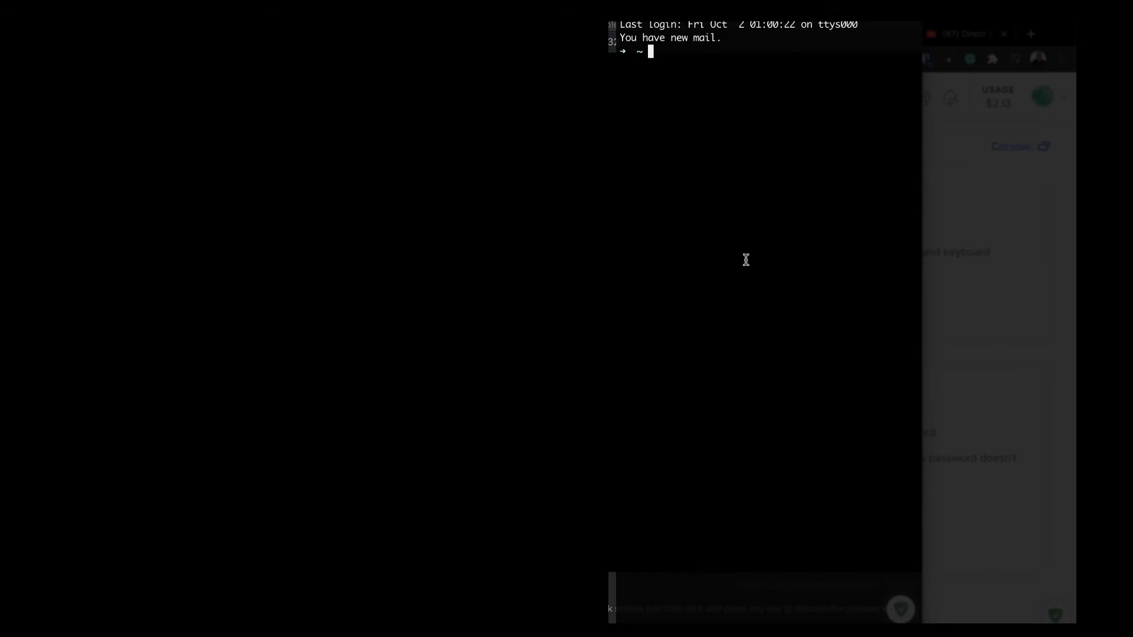
type("root@68.183.132")
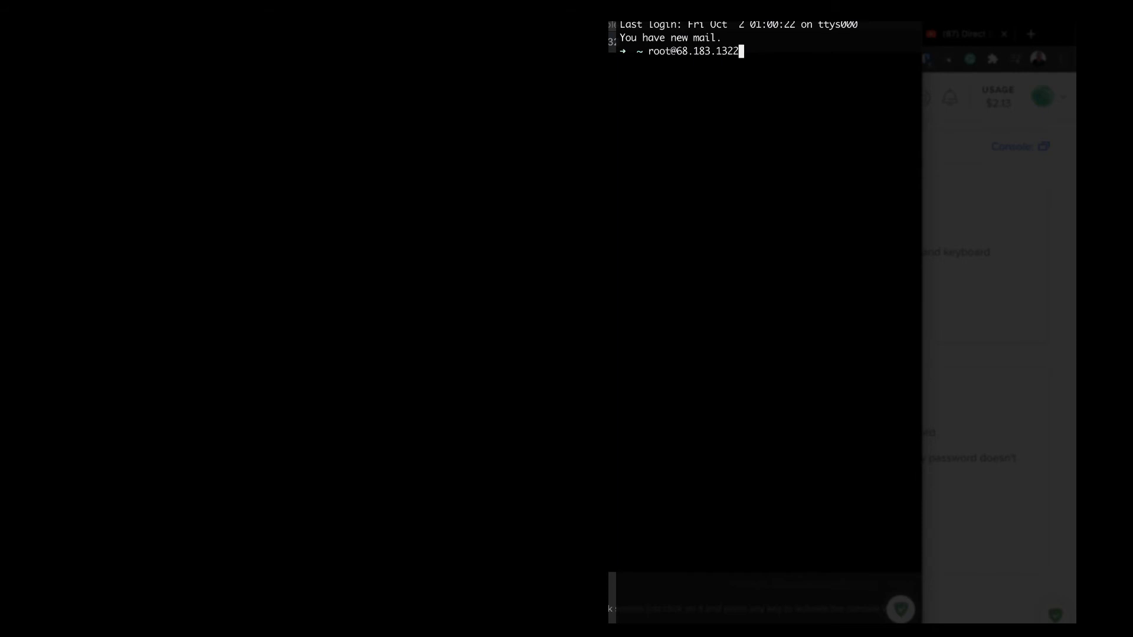
type(".9")
key("Return")
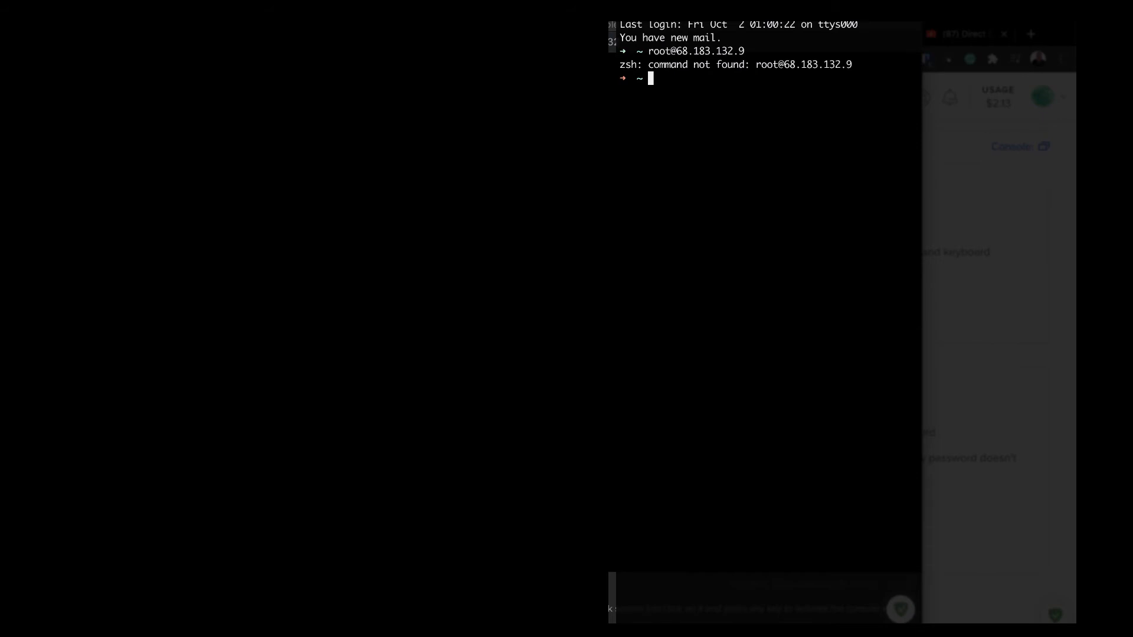
type("clear")
key("Return")
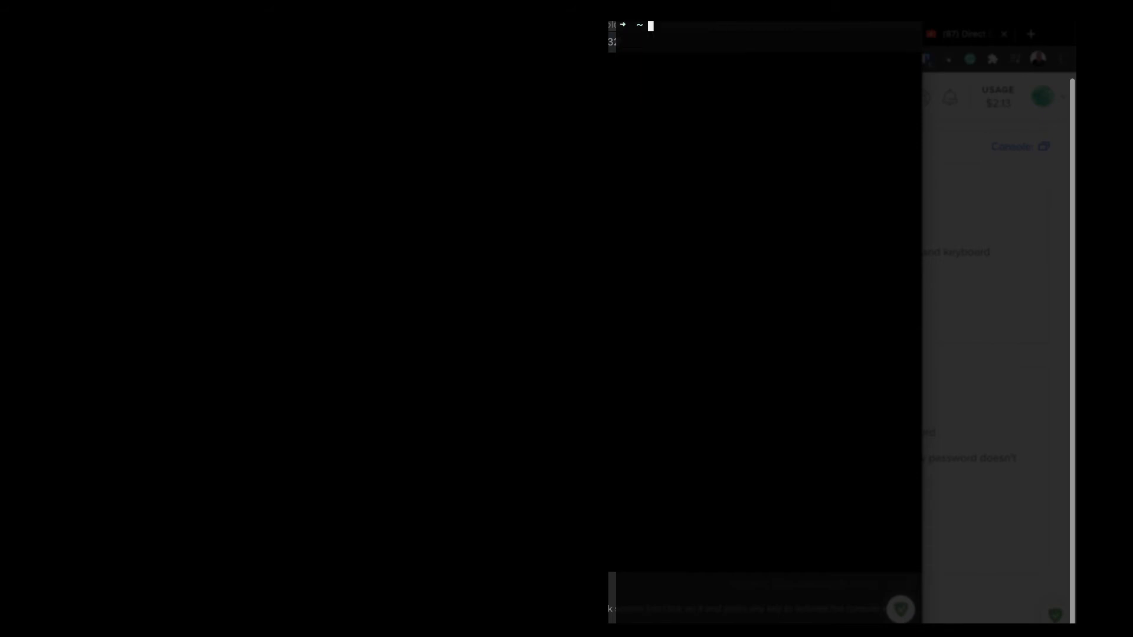
type("ssh ")
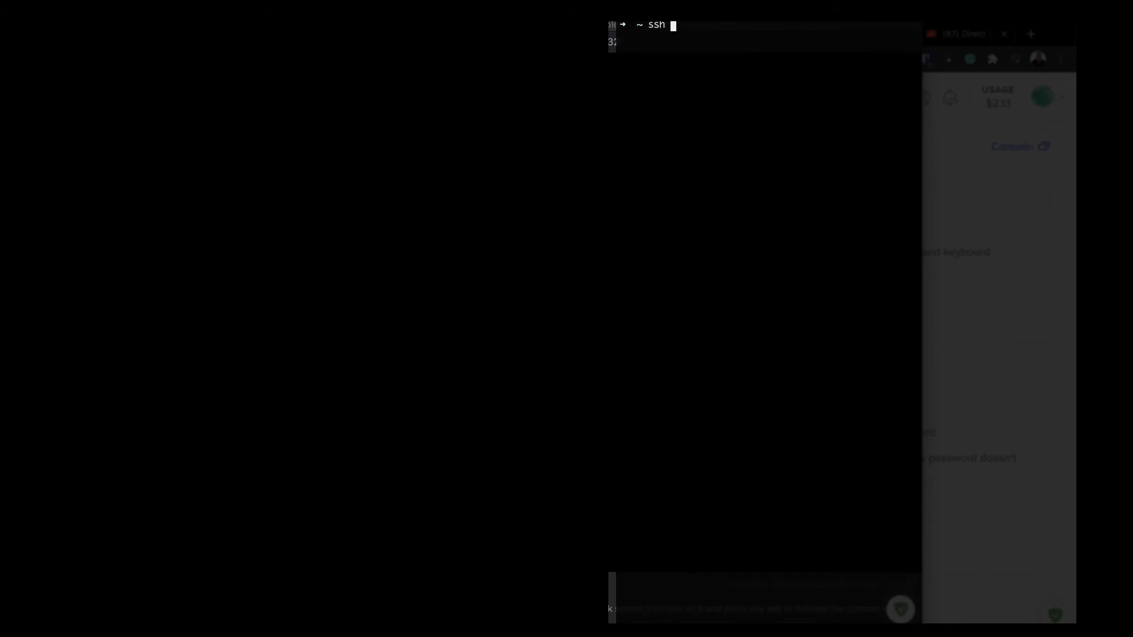
type("root@68")
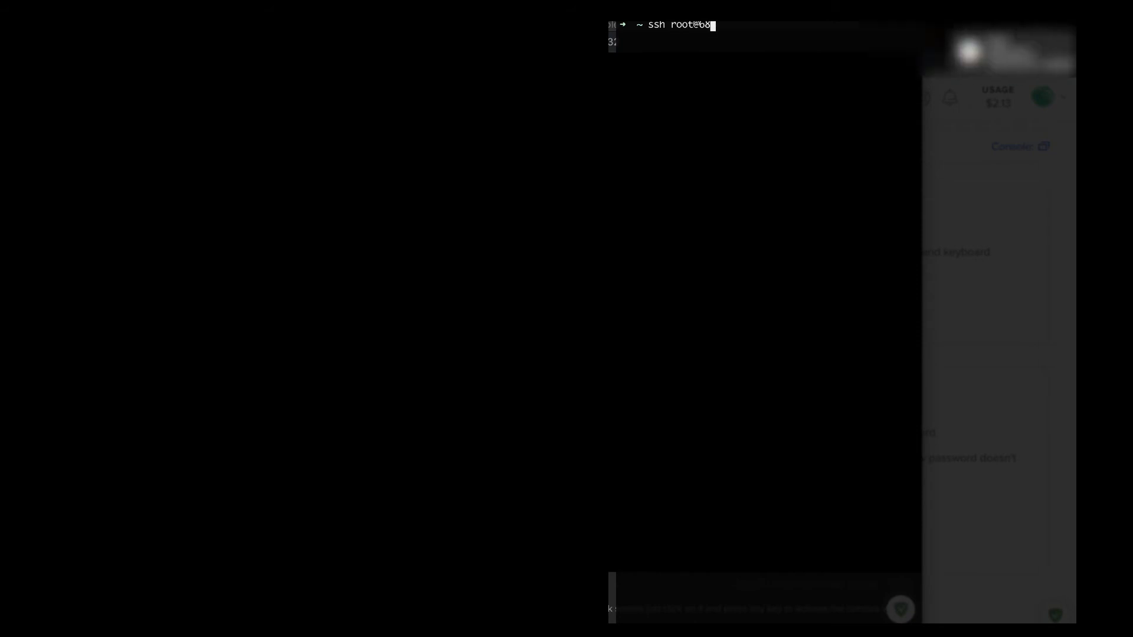
type(".183")
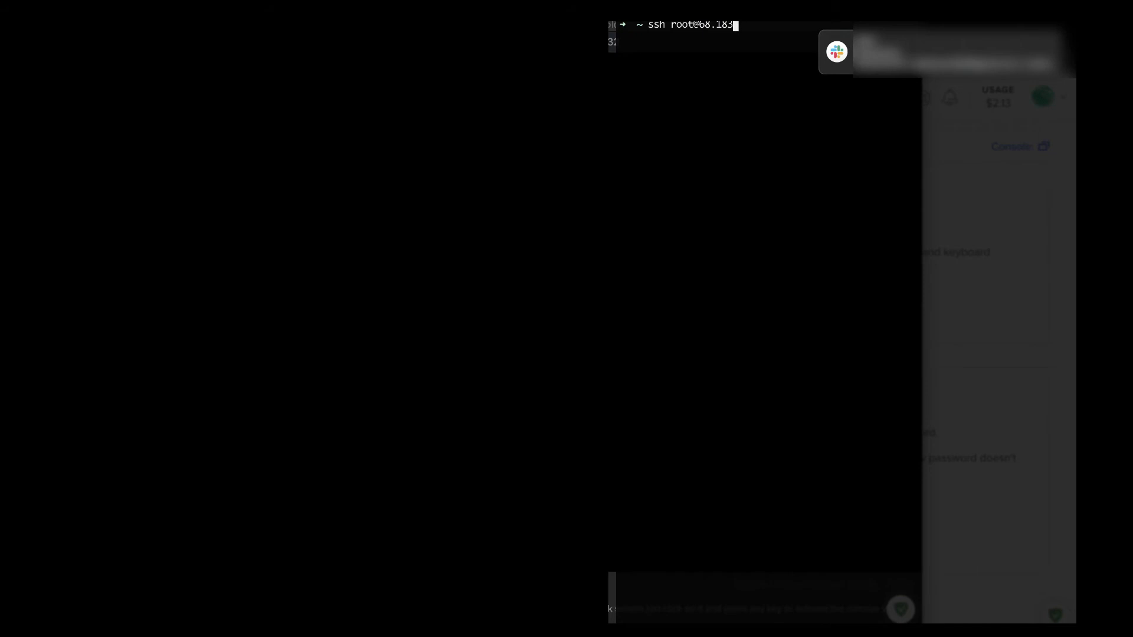
type(".13.")
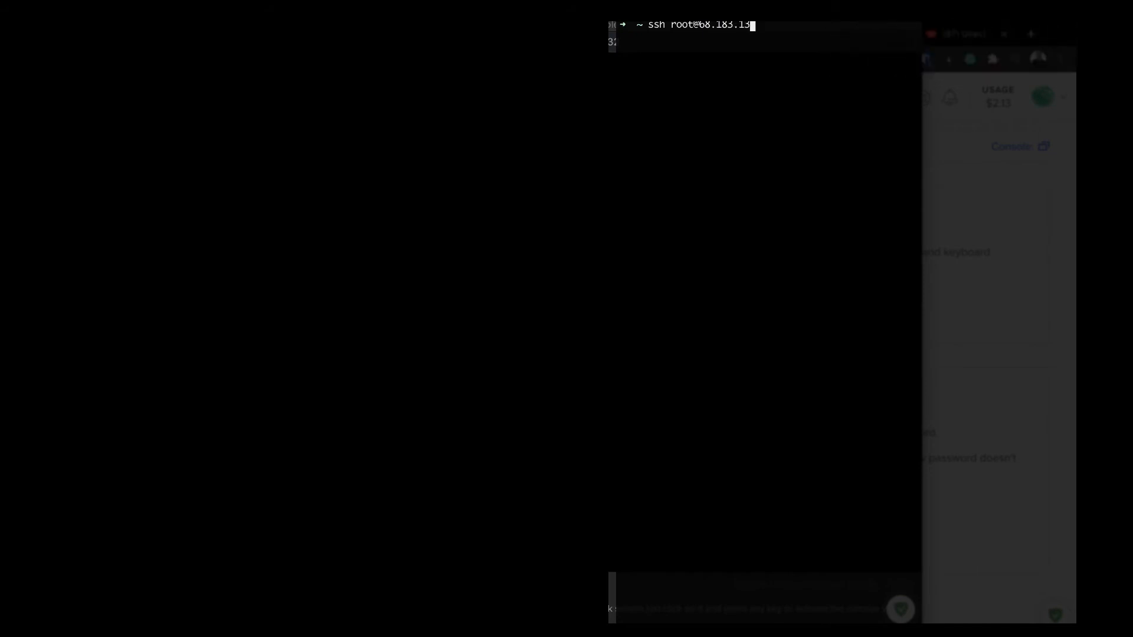
type("9")
key("Return")
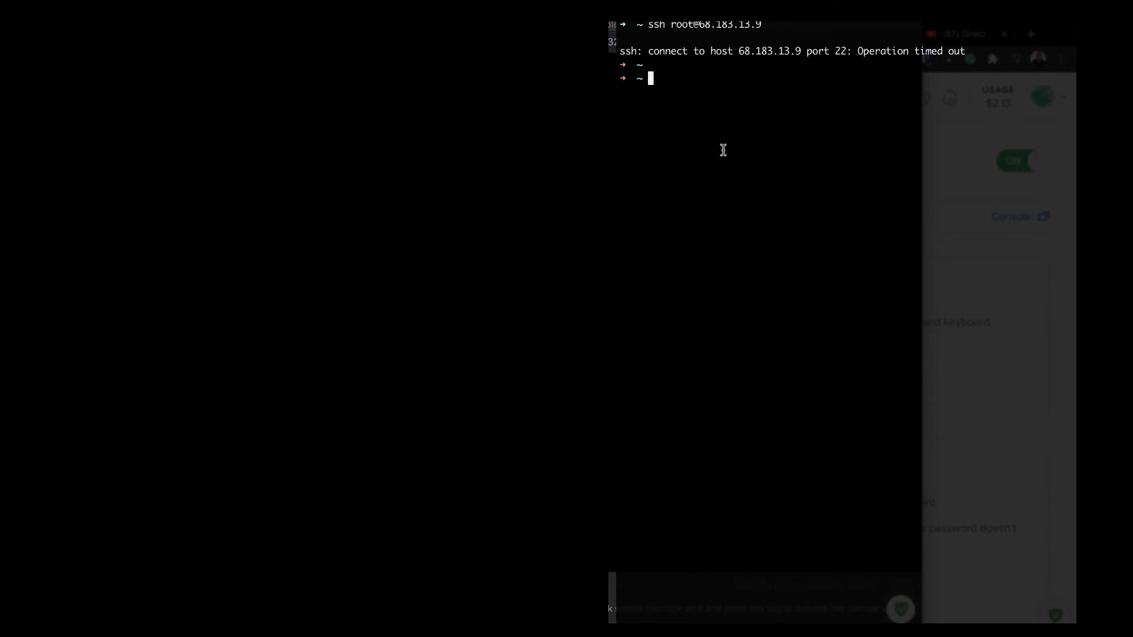
key("Up")
key("Left")
key("Left")
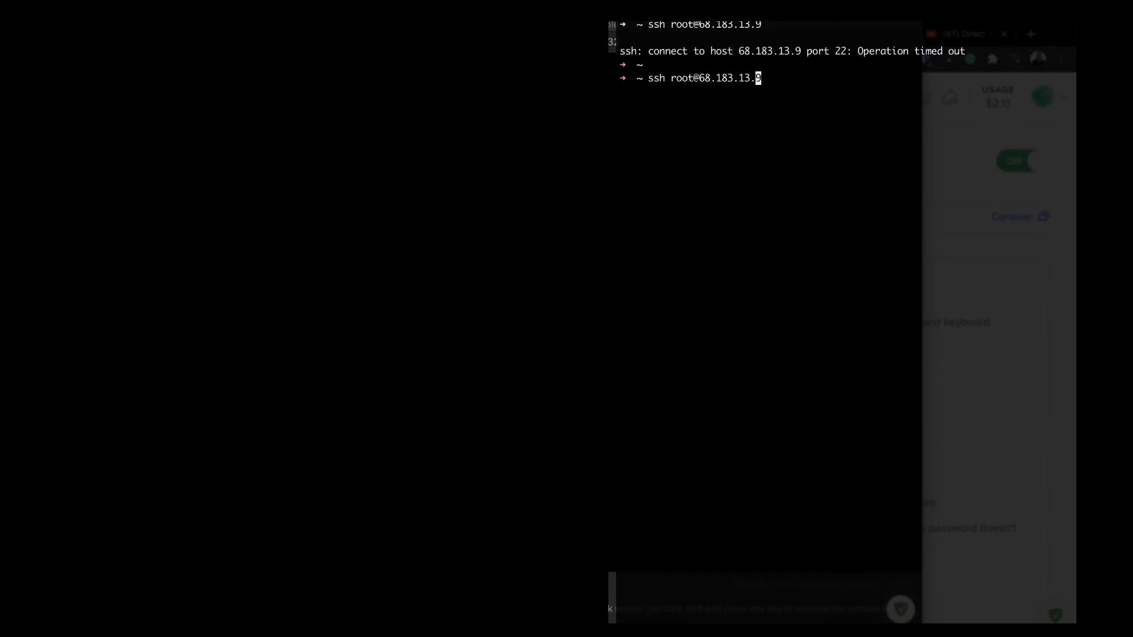
type("2")
key("Return")
type("yes")
key("Return")
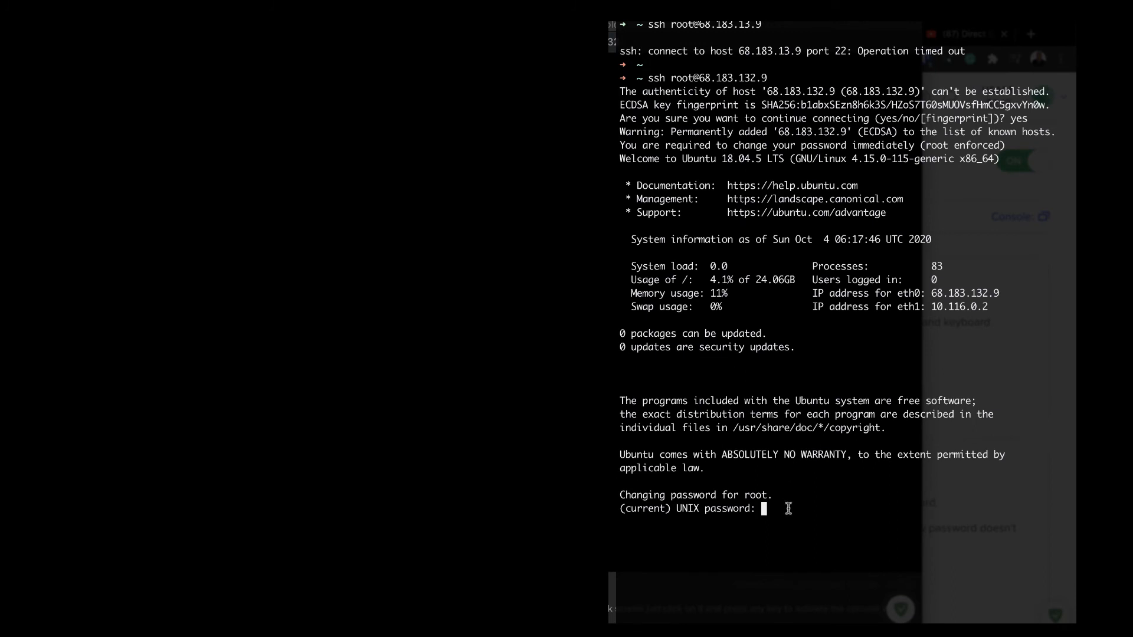
Step: Enter the current root password and set a new root password
key("Return")
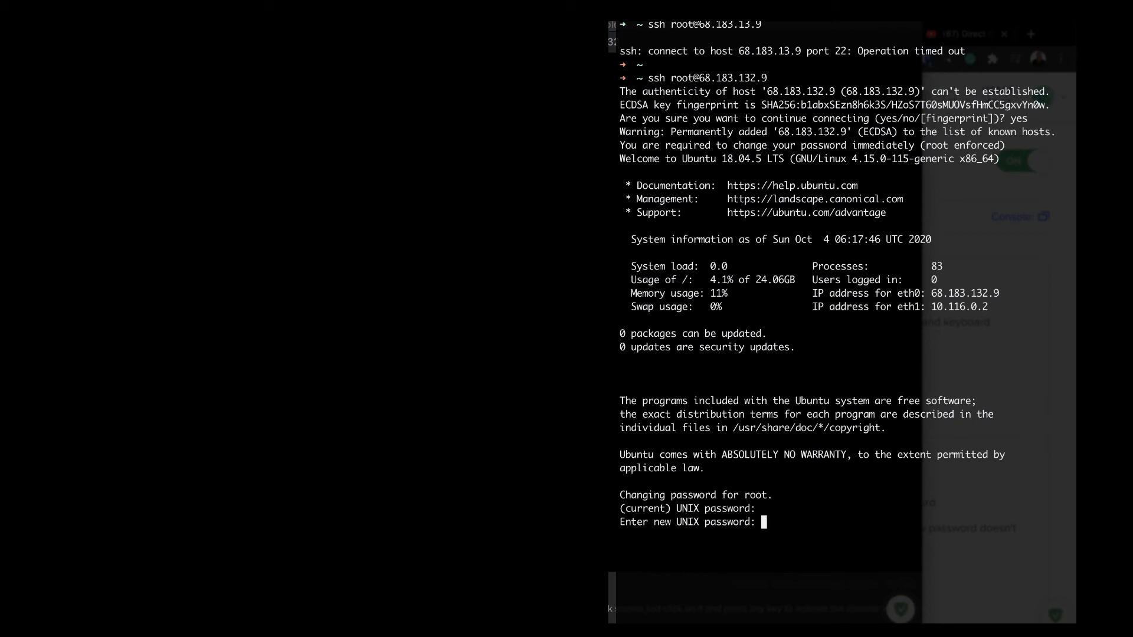
key("Return")
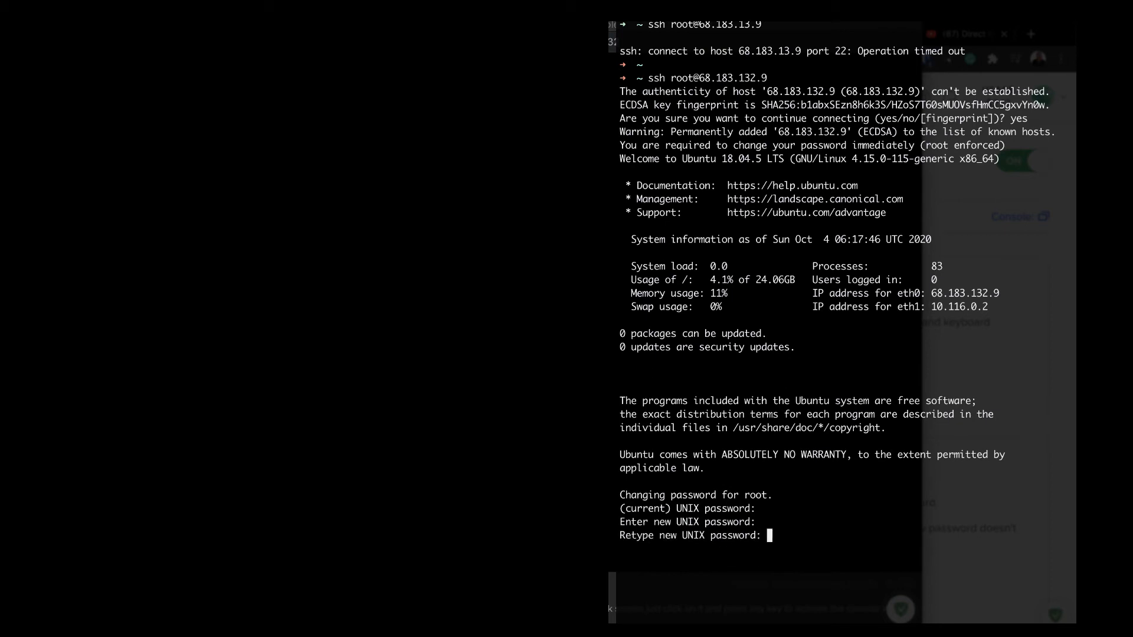
key("Return")
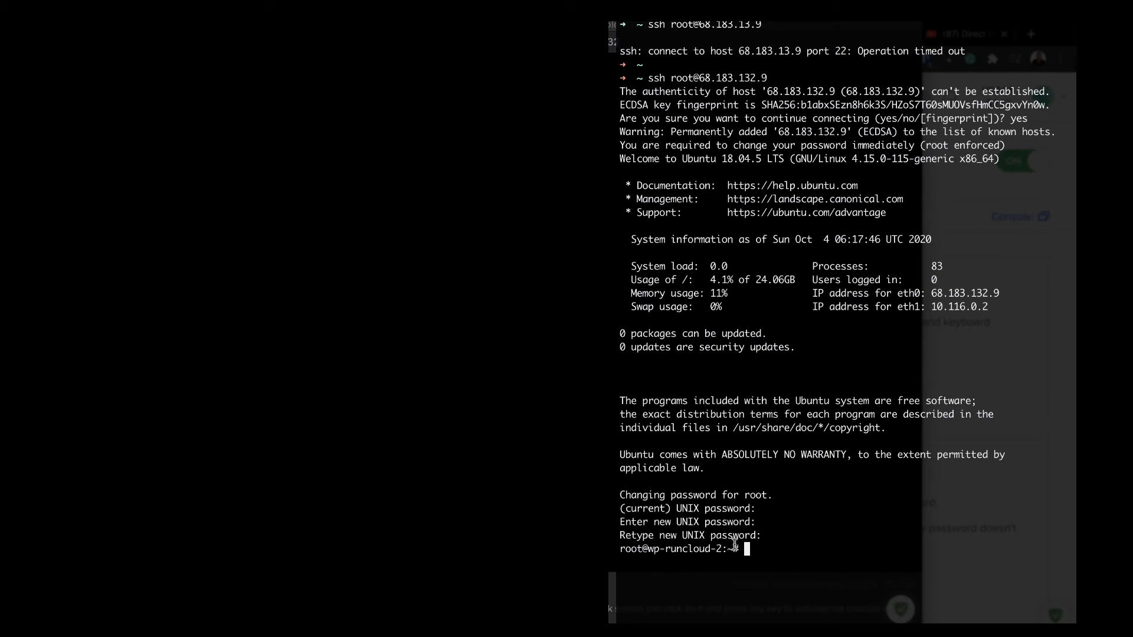
Step: List the home directory with ll, then clear the terminal
type("ll")
key("Return")
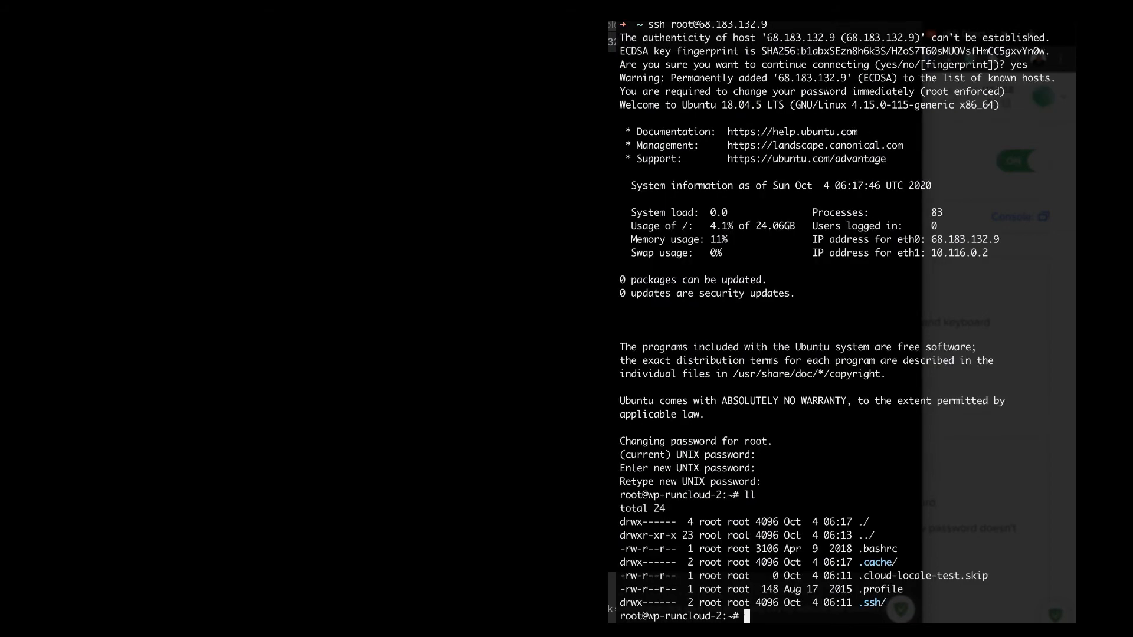
type("clear")
key("Return")
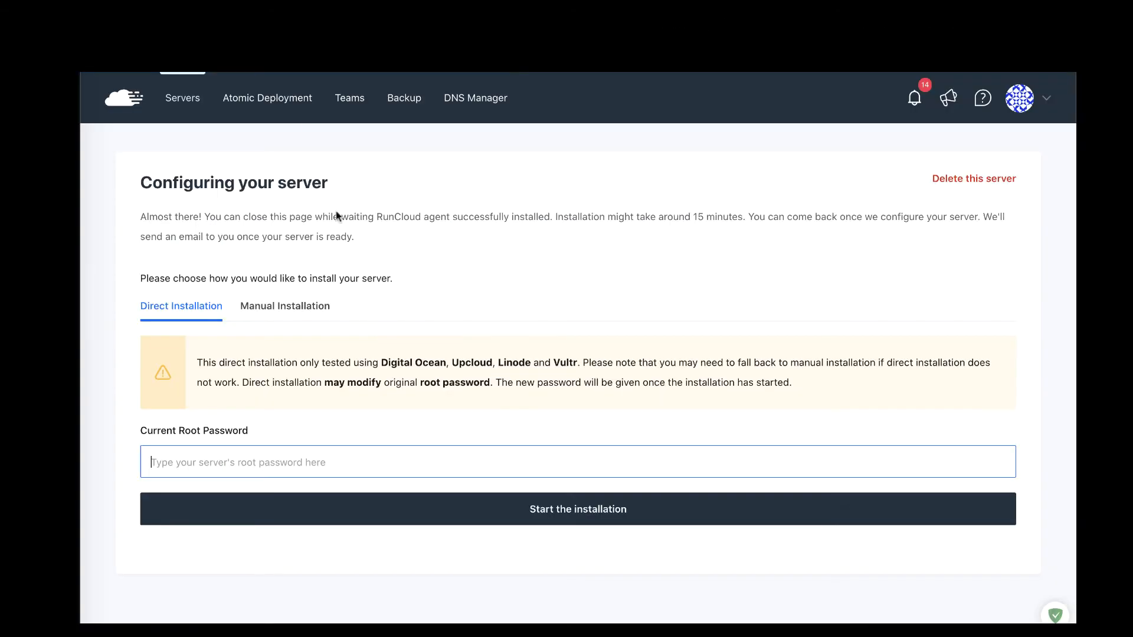
Step: Attempt the direct installation with the root password, dismissing each 'Wrong password supplied' error
type("••")
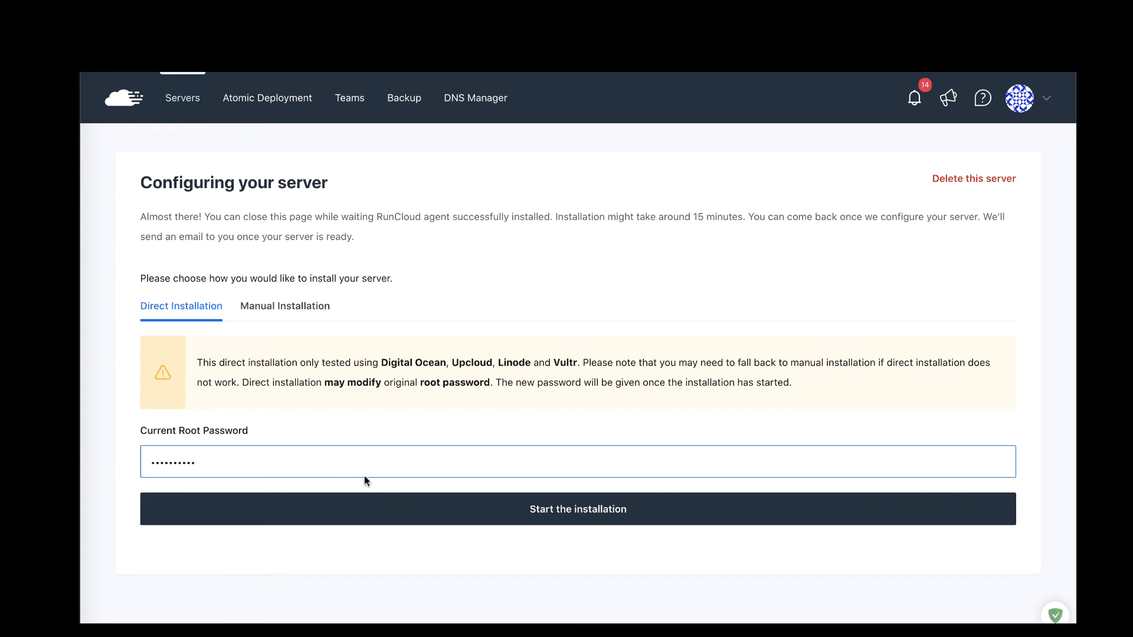
left_click(438, 508)
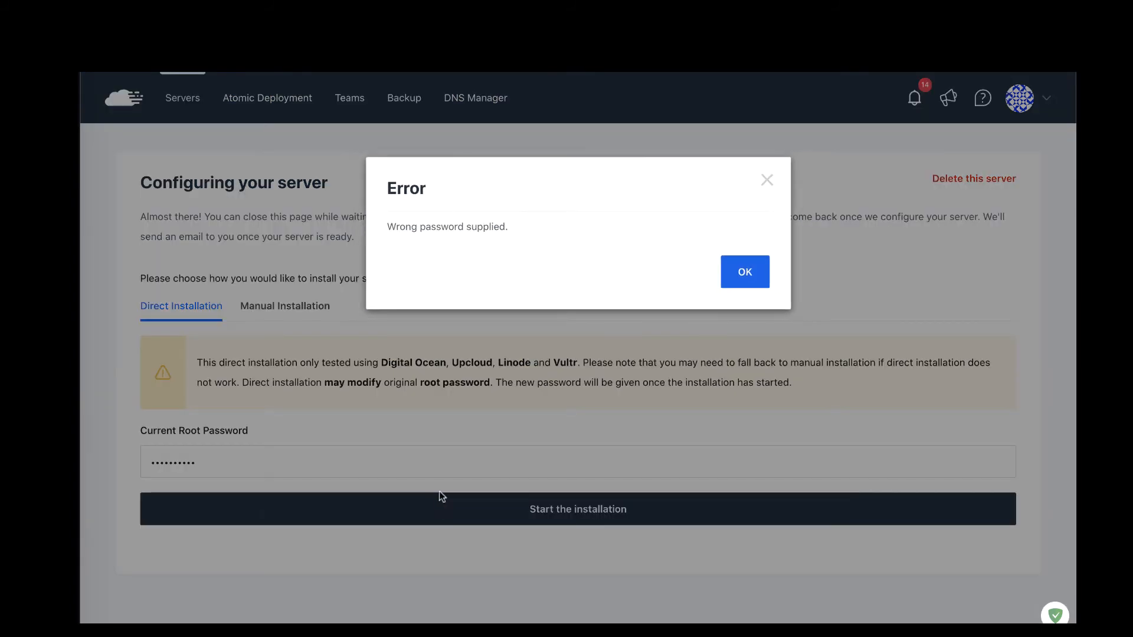
left_click(740, 271)
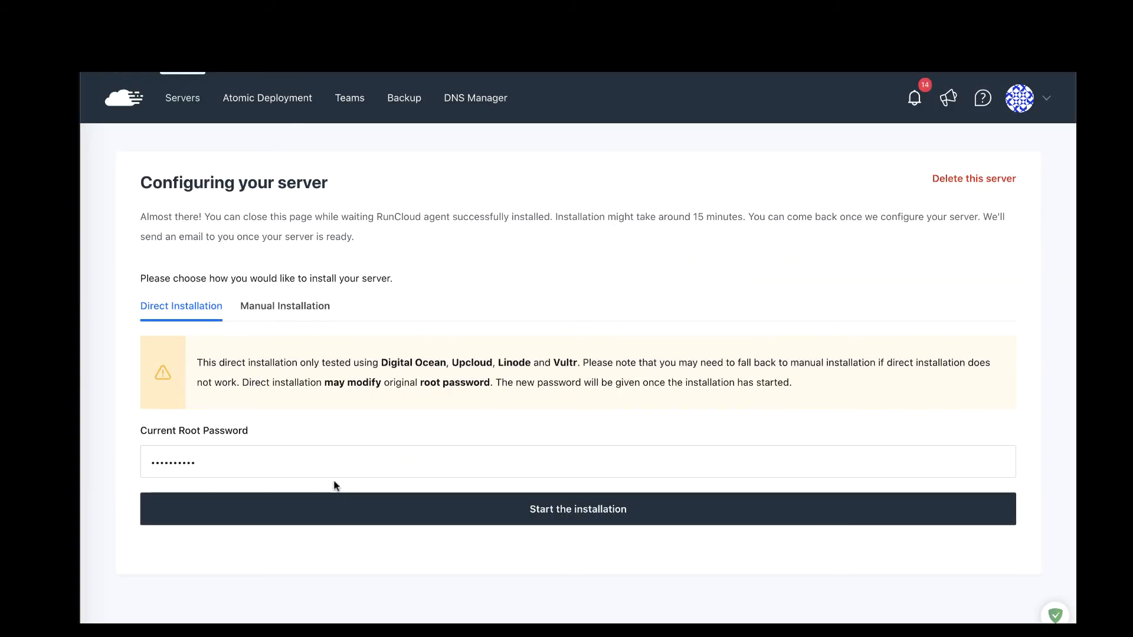
left_click(464, 510)
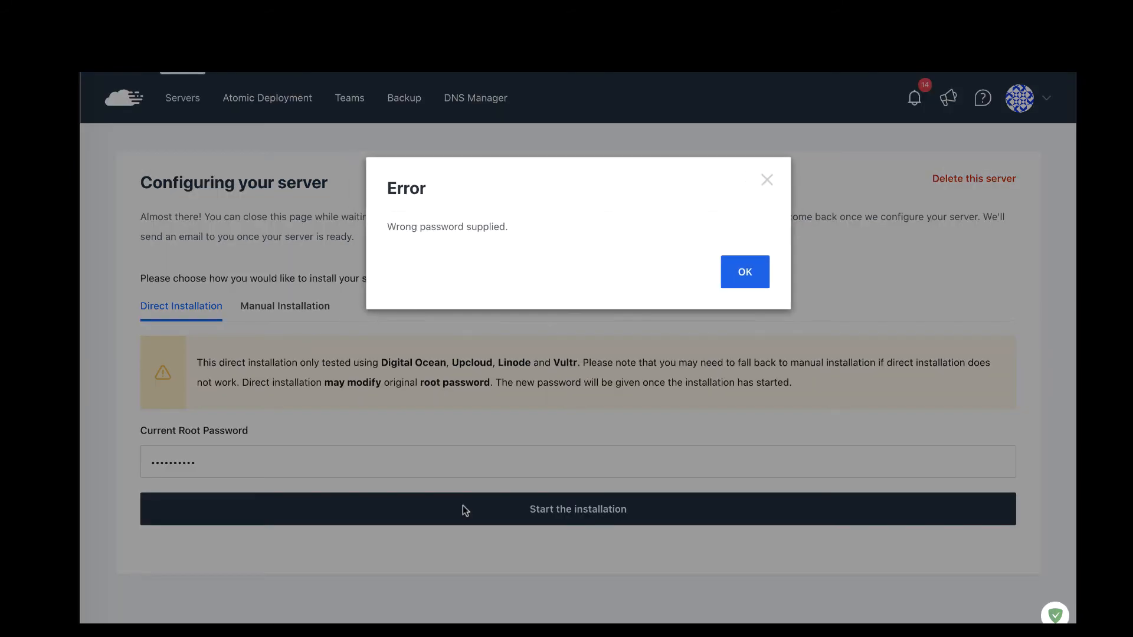
left_click(733, 271)
left_click(383, 462)
key("ctrl+v")
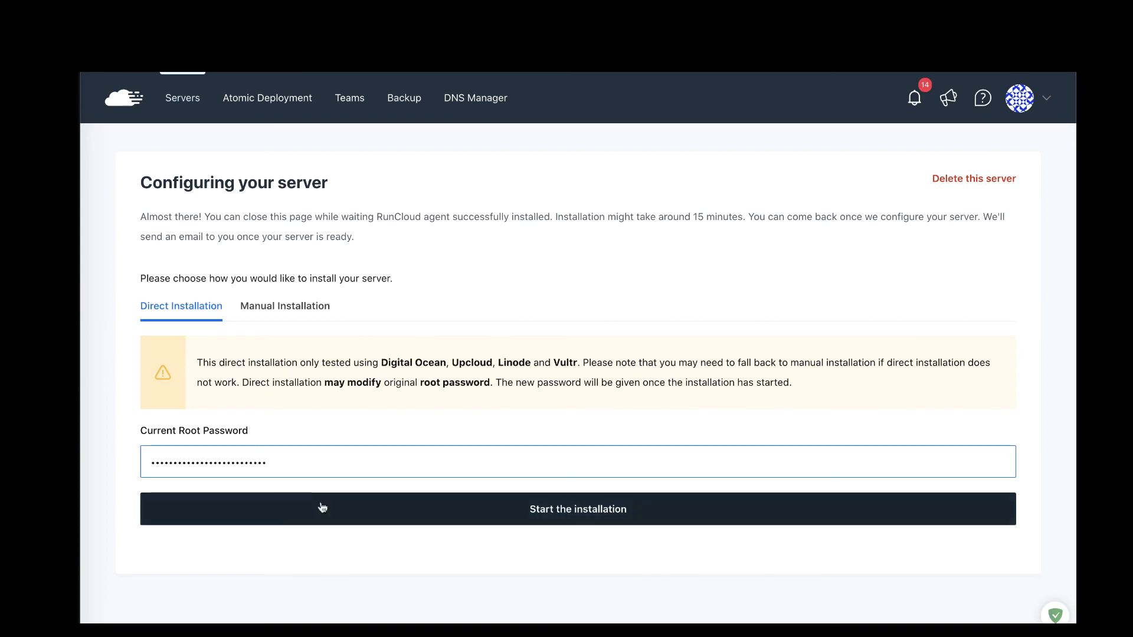
left_click(323, 509)
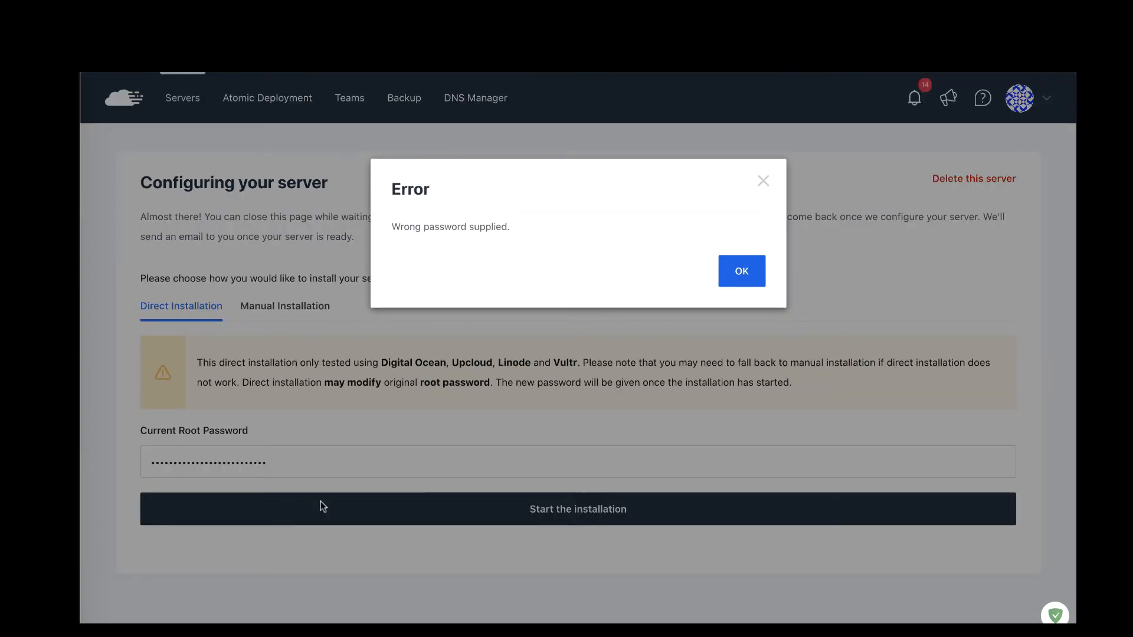
left_click(746, 271)
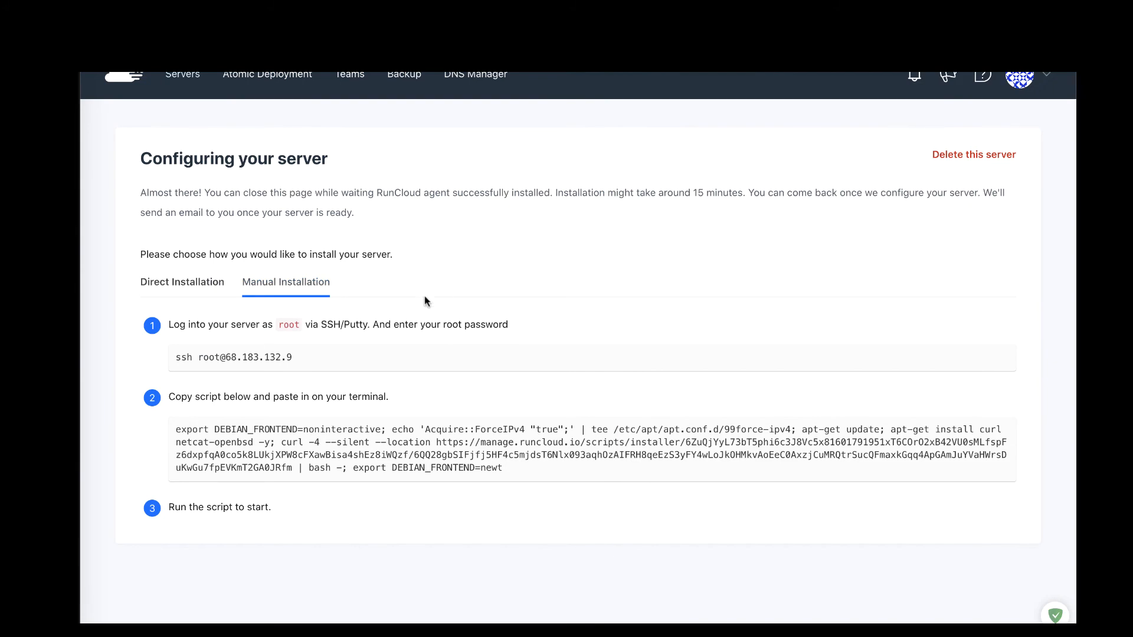
Step: Switch to the direct manual installation option and copy the server's install script
left_click(182, 286)
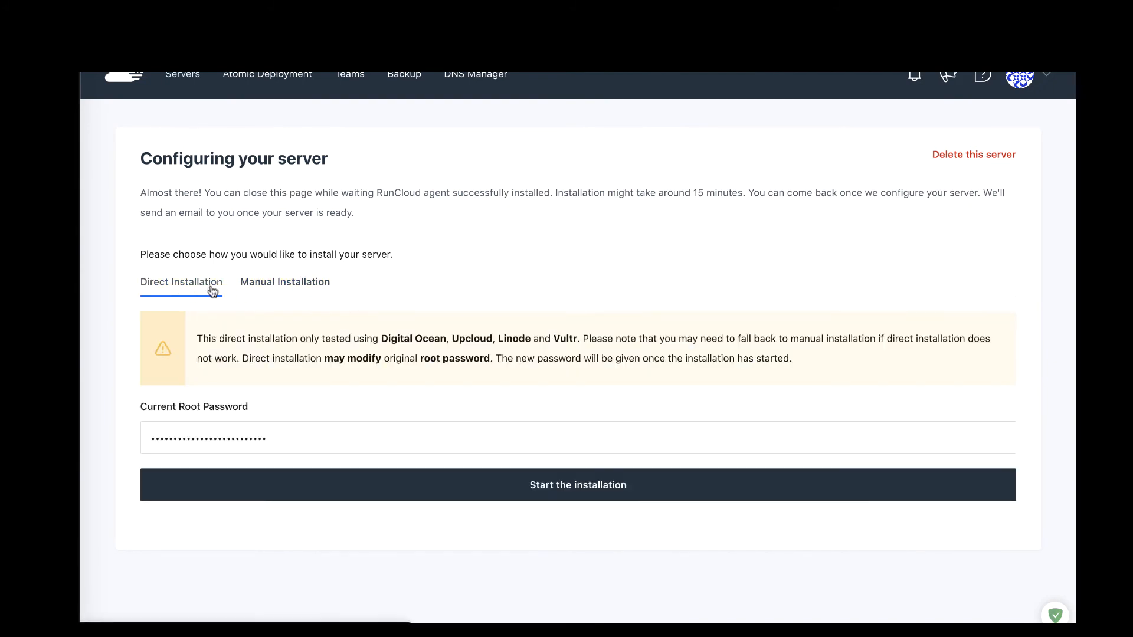
left_click(279, 279)
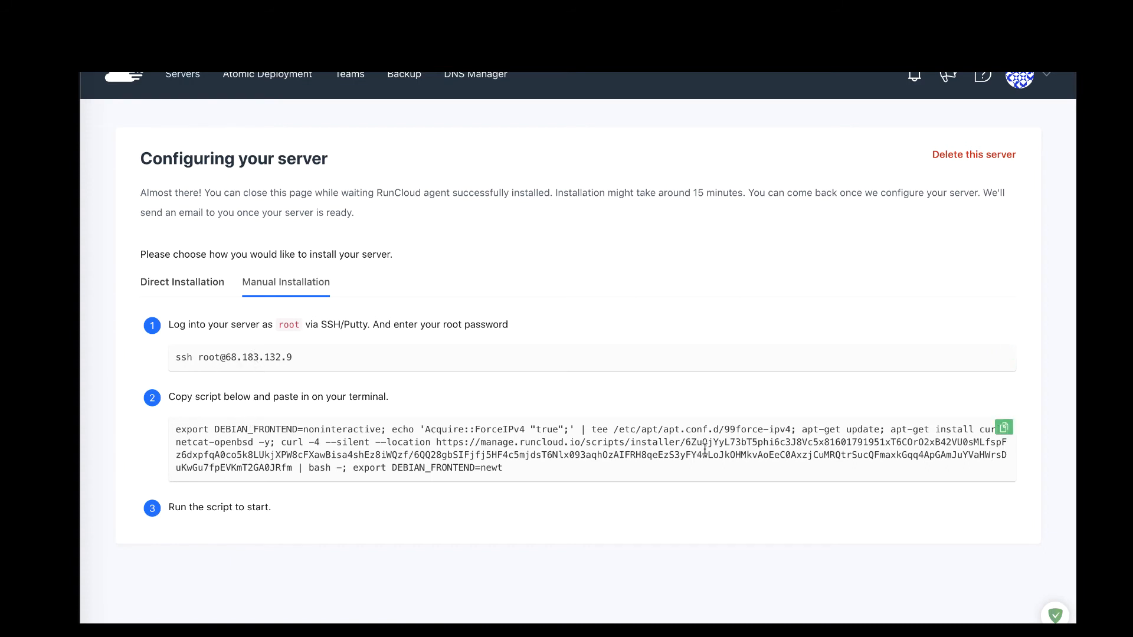
left_click(1003, 428)
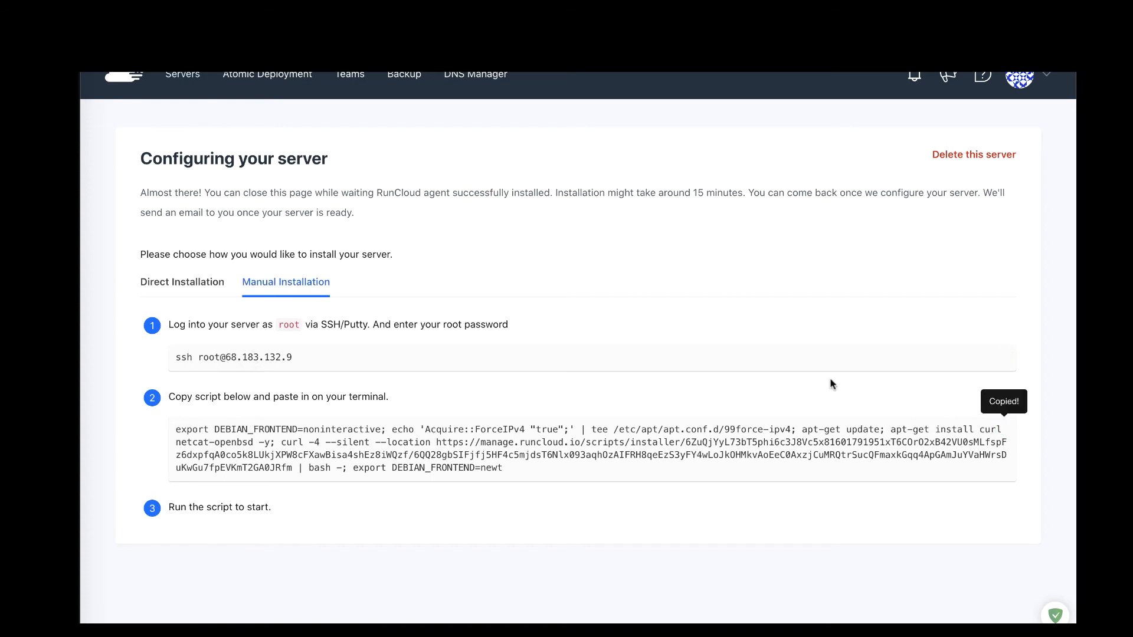
Step: Run the install script in an iTerm2 terminal, then return to RunCloud's All servers list
key("super+space")
type("ter")
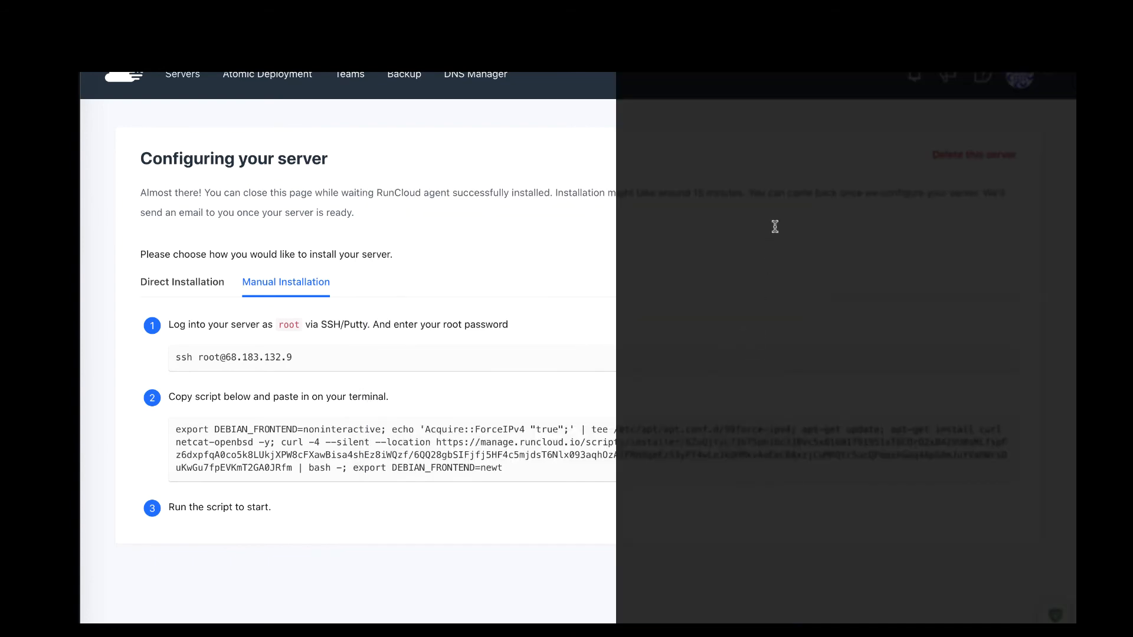
key("super+v")
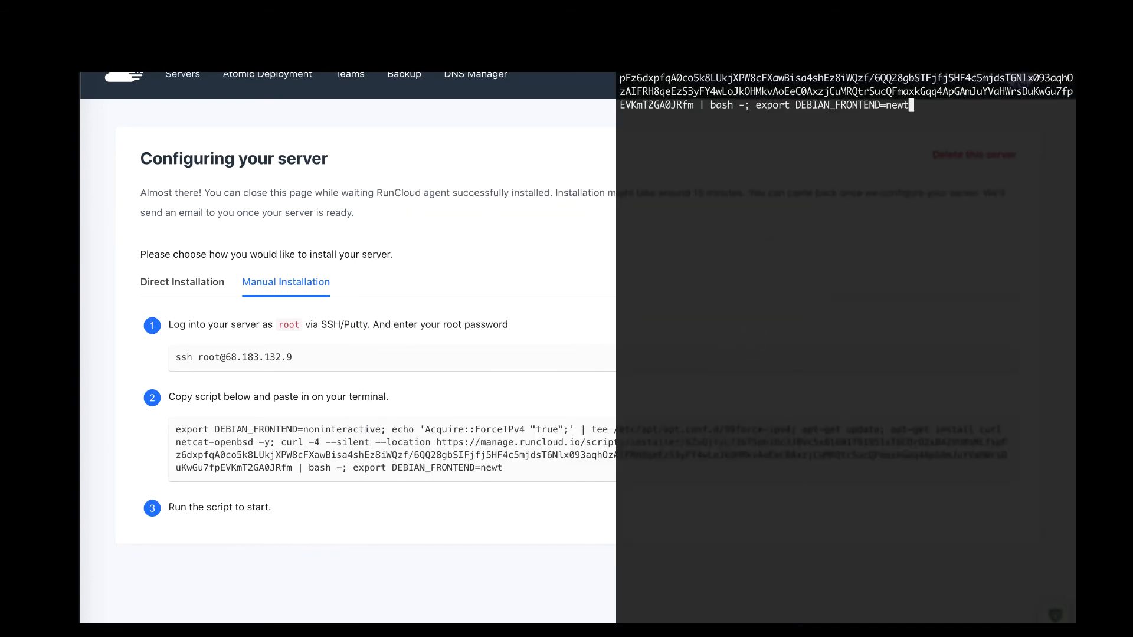
key("Return")
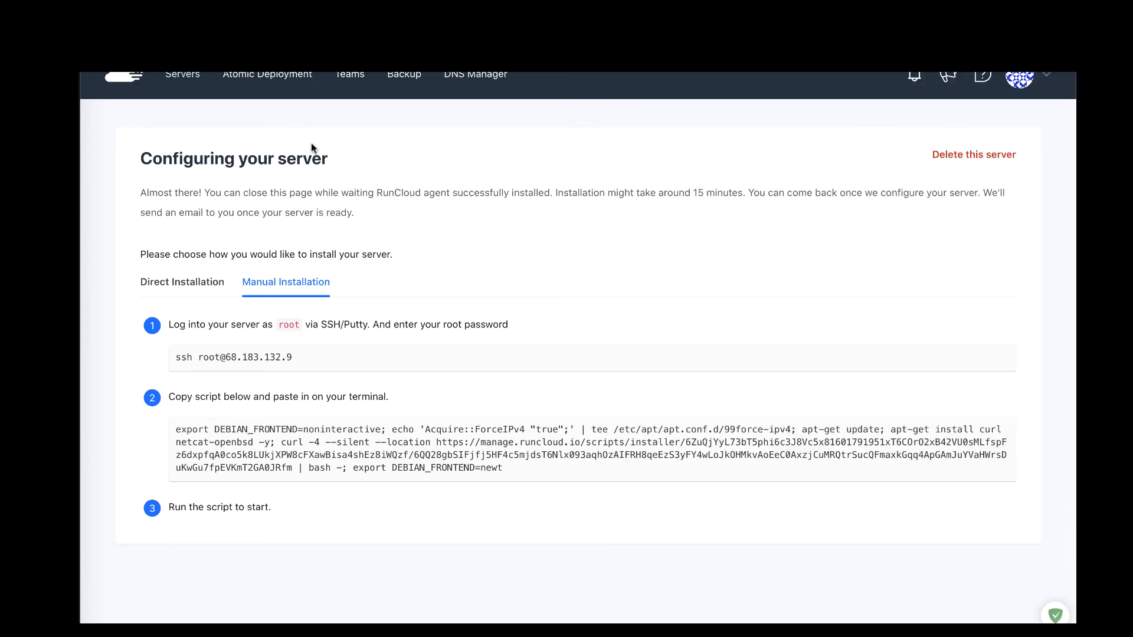
scroll(311, 148, "up", 1)
left_click(189, 102)
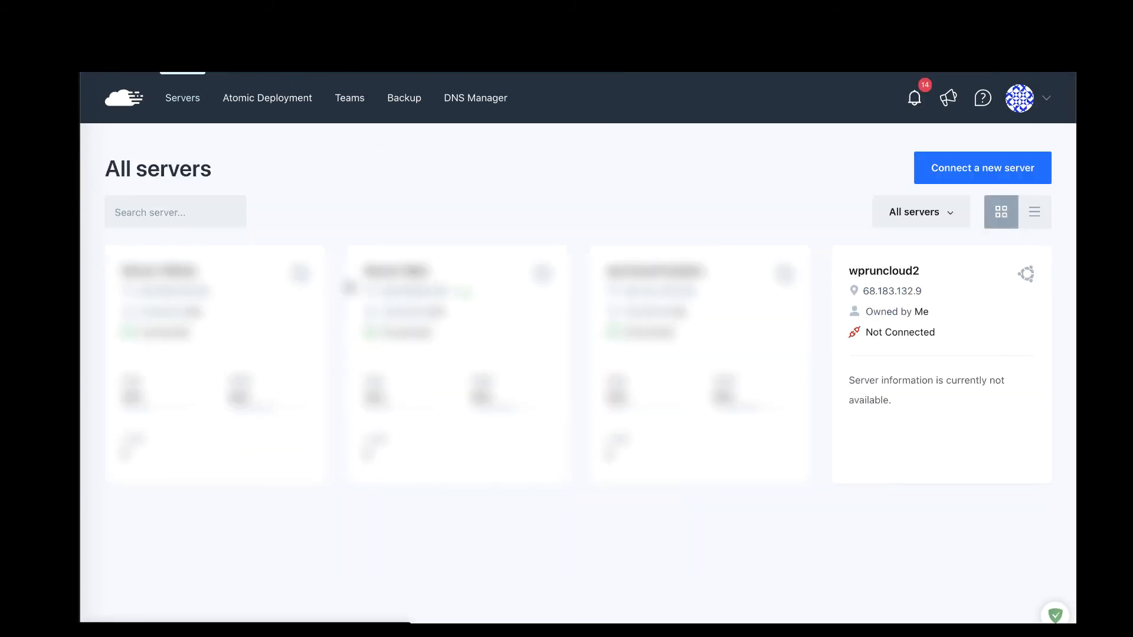
Step: Watch wpruncloud2 install until it shows Connected with Disk 19%, RAM 36%, Load 0.43
left_click(895, 277)
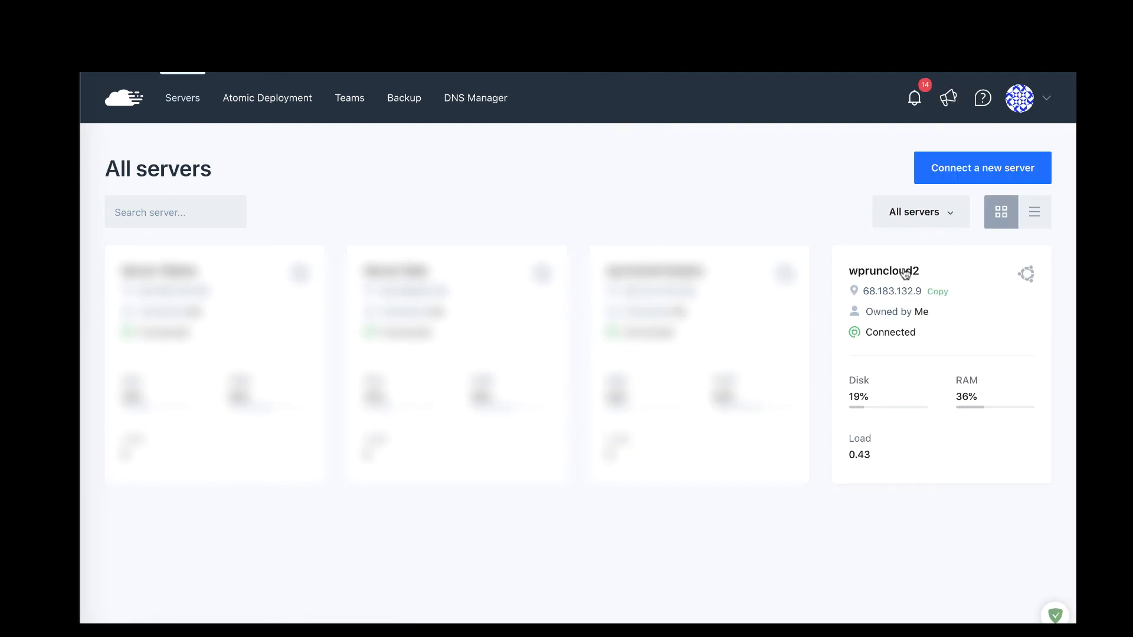
left_click(904, 273)
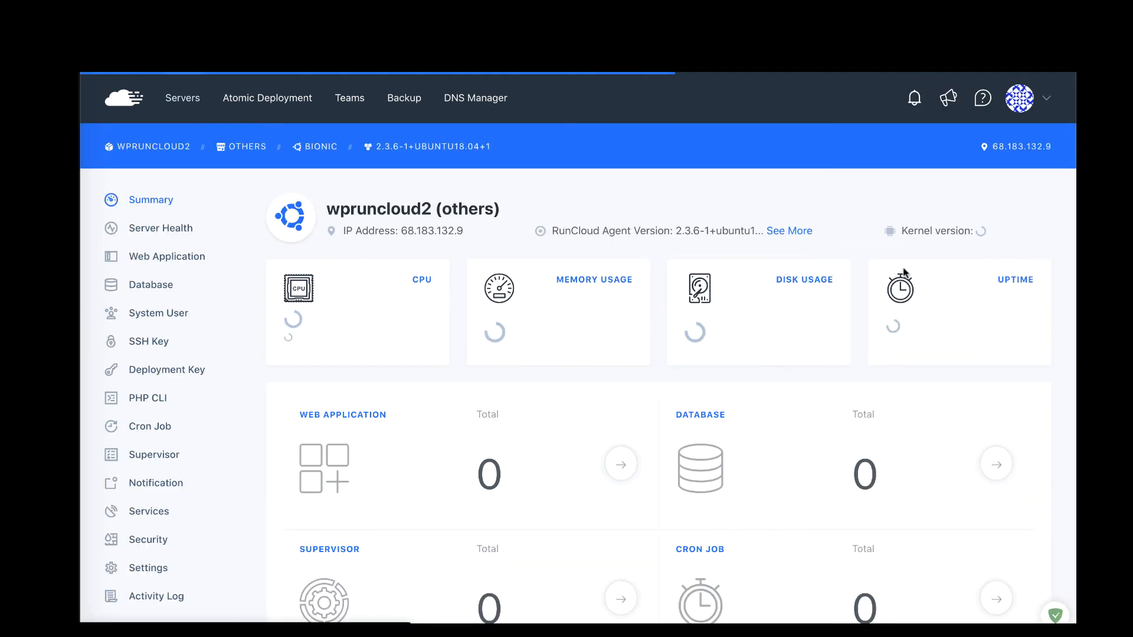
Step: Start a new 1 Click WordPress web app on wpruncloud2 using the free test domain
left_click(186, 259)
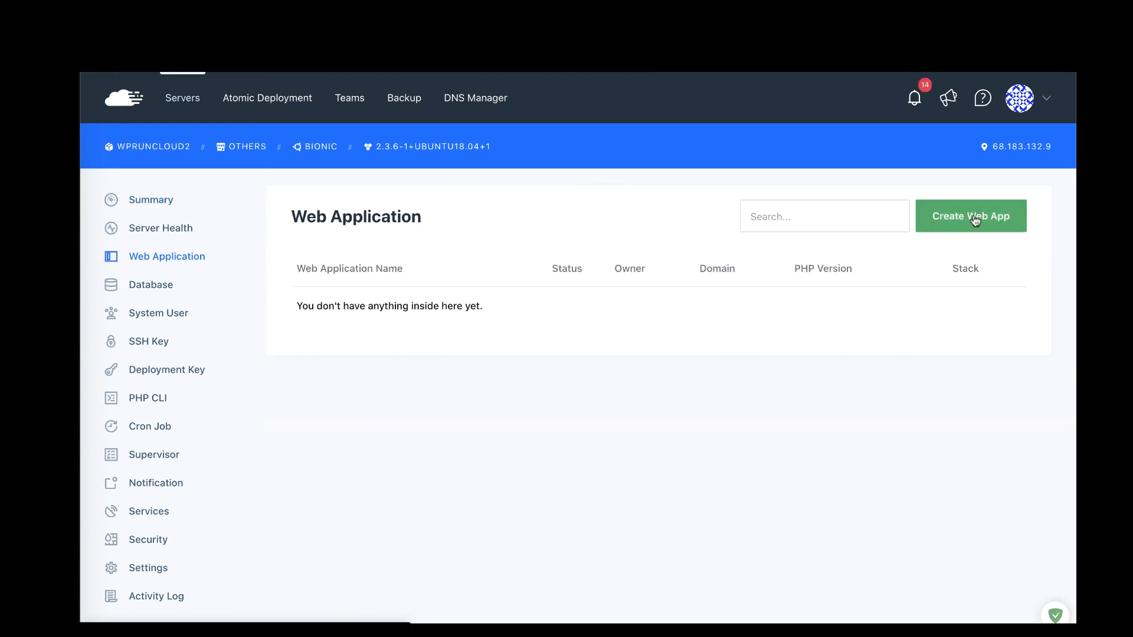
left_click(956, 217)
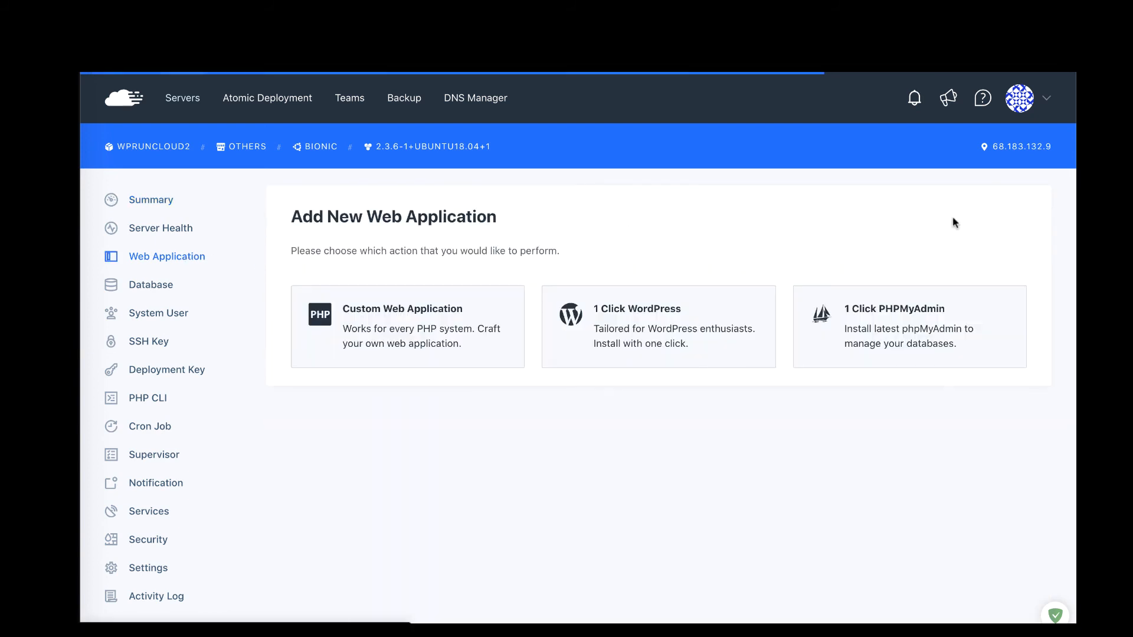
left_click(649, 331)
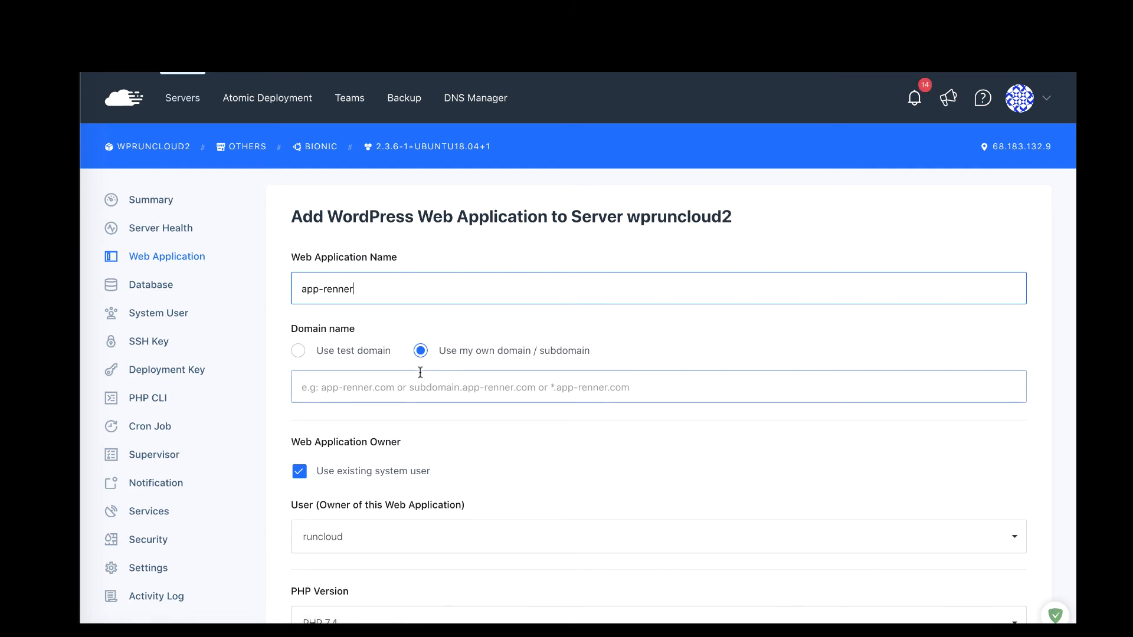
left_click(363, 353)
scroll(426, 389, "down", 3)
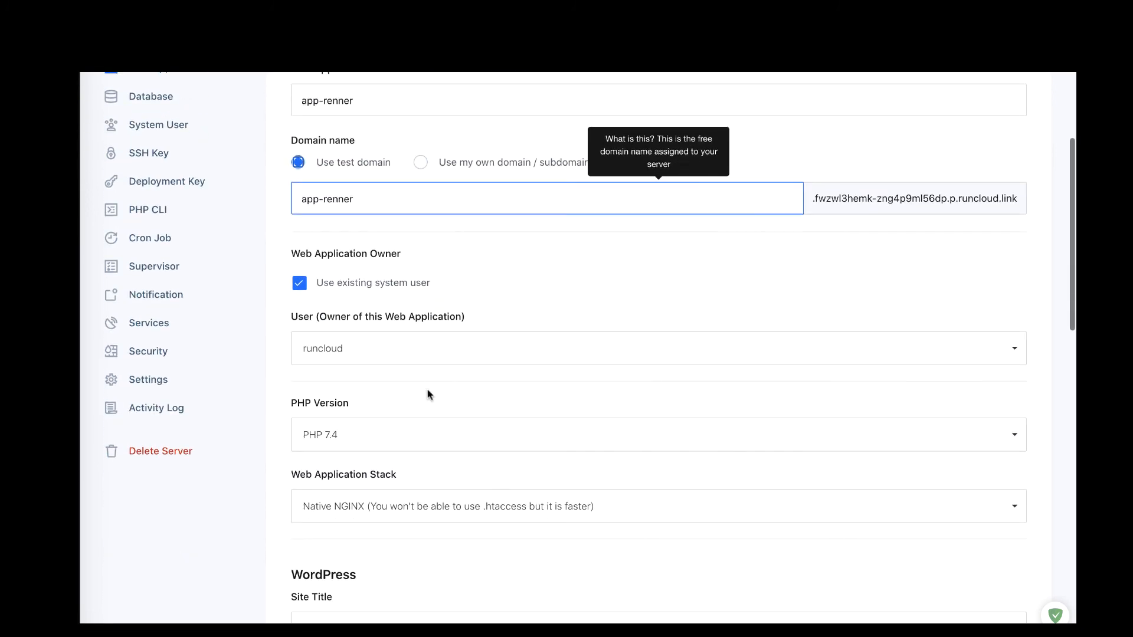
scroll(427, 394, "down", 5)
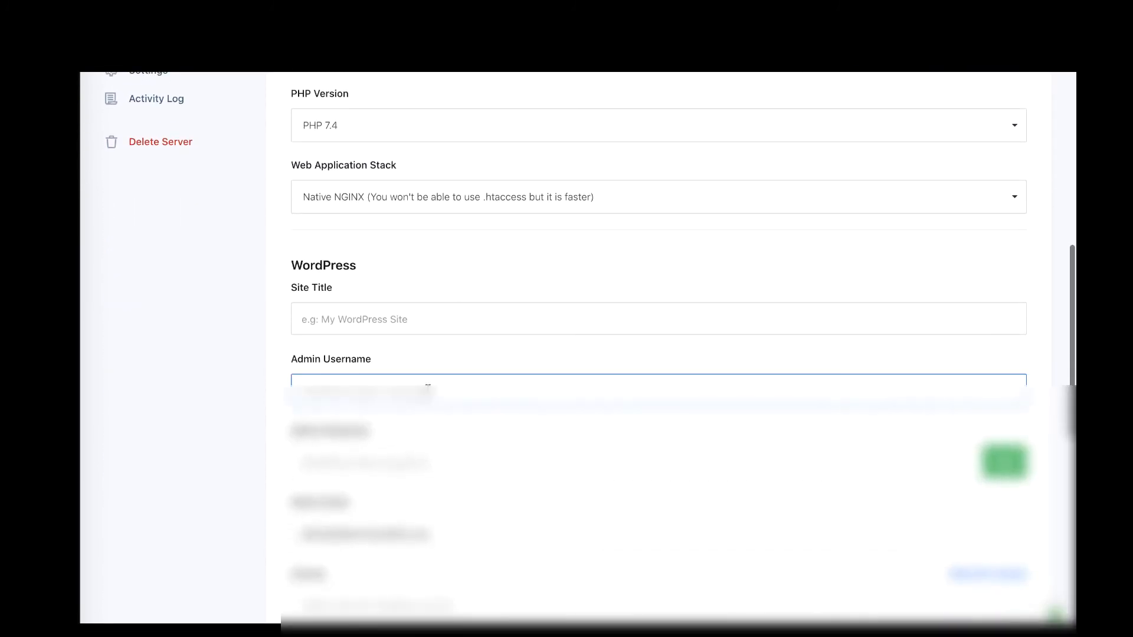
Step: Enter site title 'test', an admin username and password, and submit the app-renner web app
left_click(392, 217)
type("test")
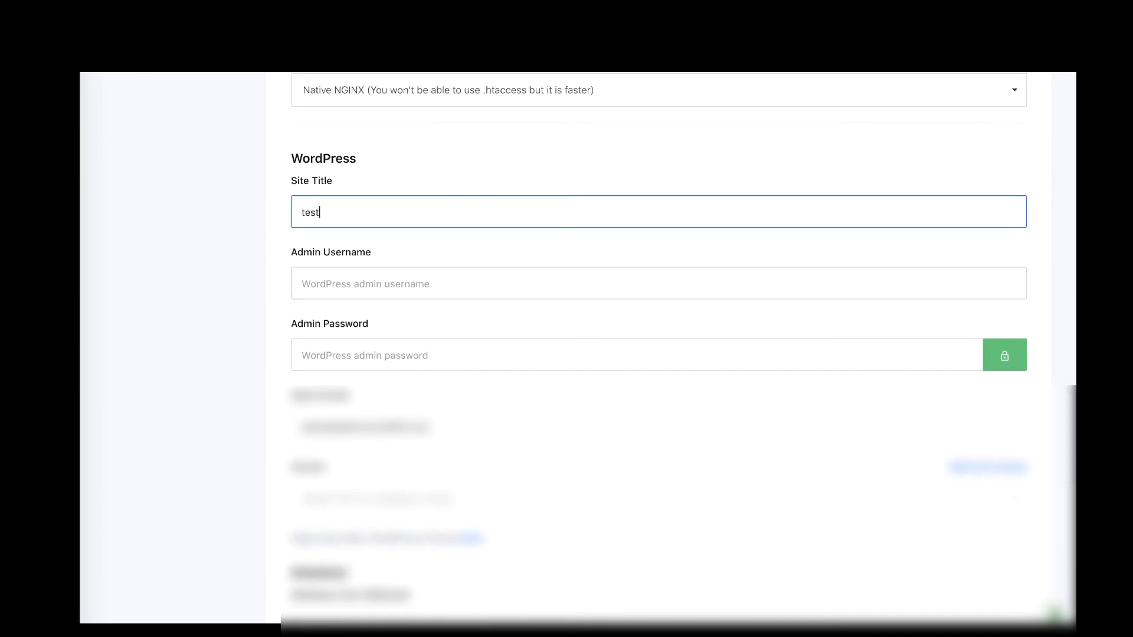
key("Tab")
type("te")
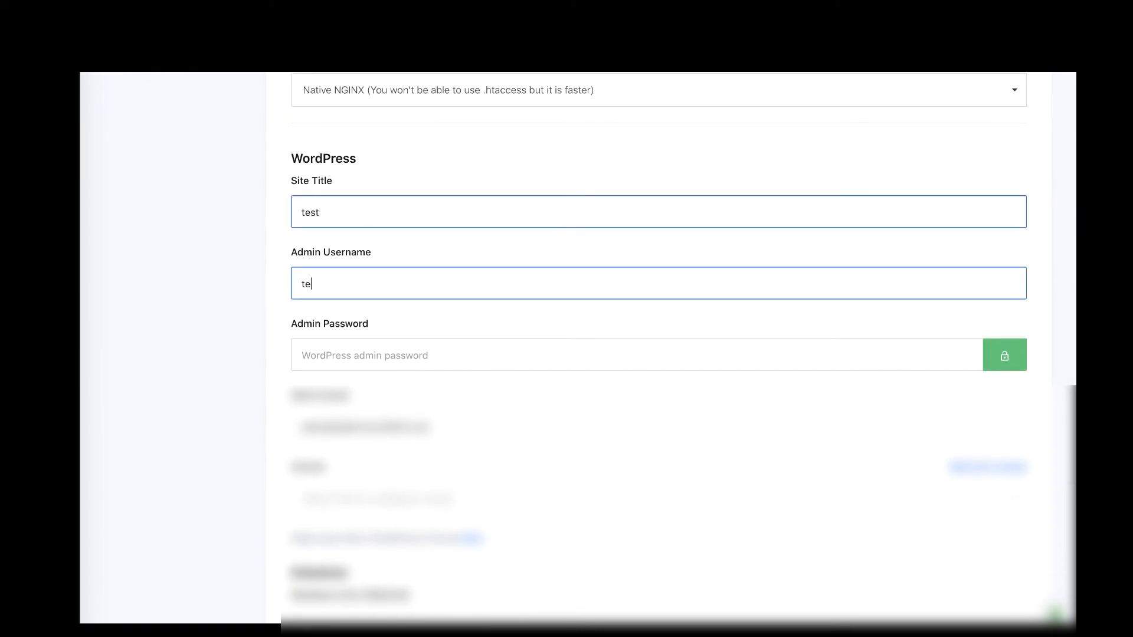
key("Tab")
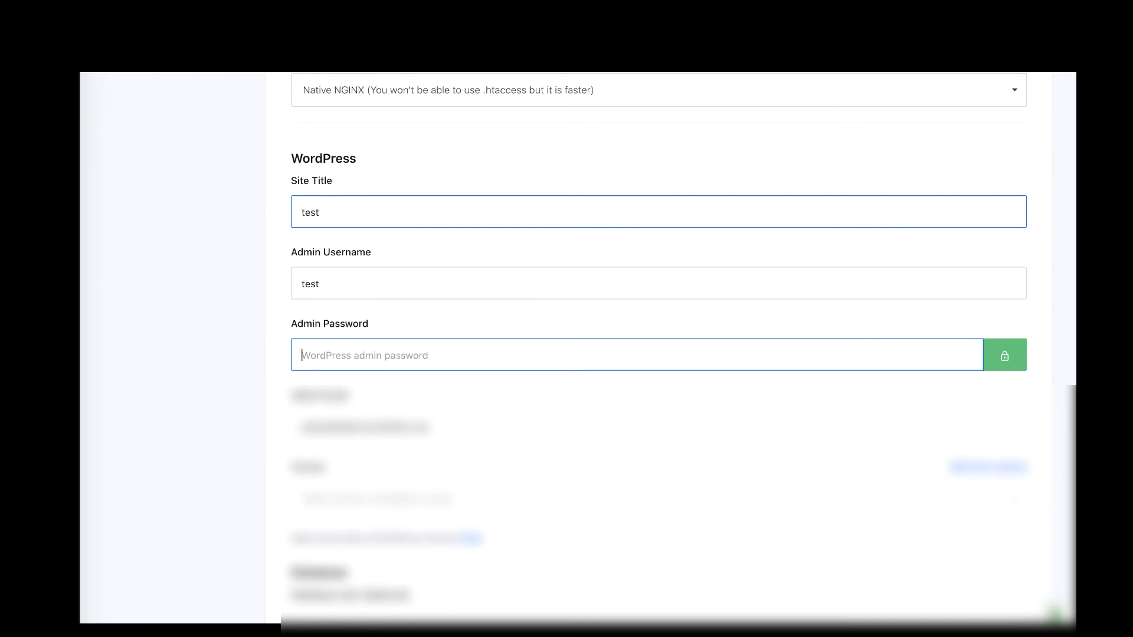
type("te")
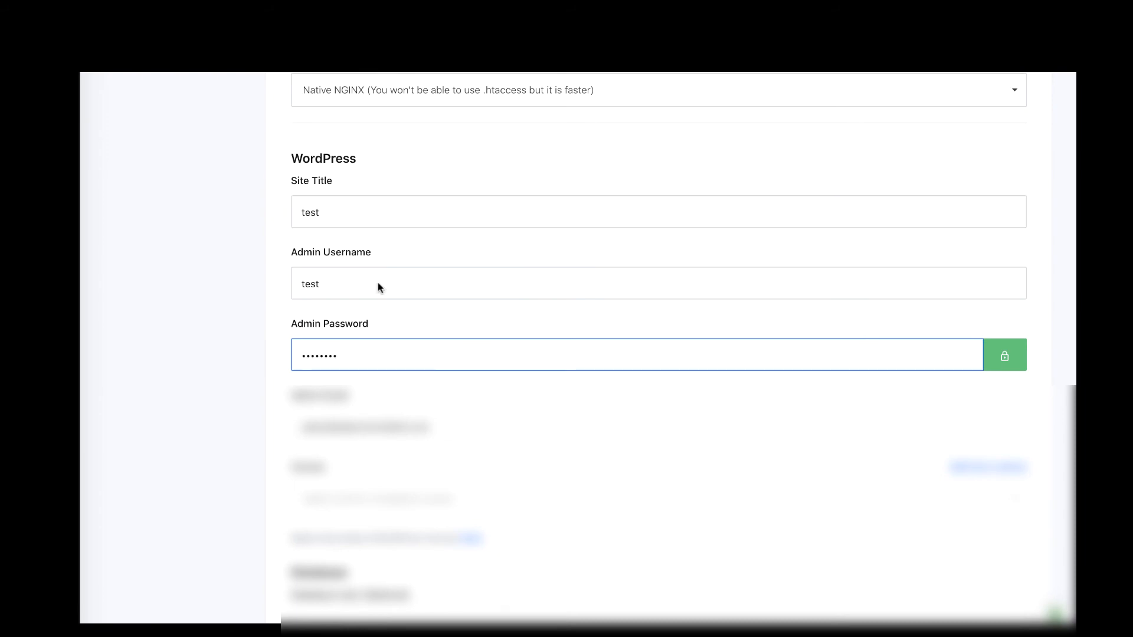
scroll(377, 505, "down", 3)
scroll(377, 505, "down", 4)
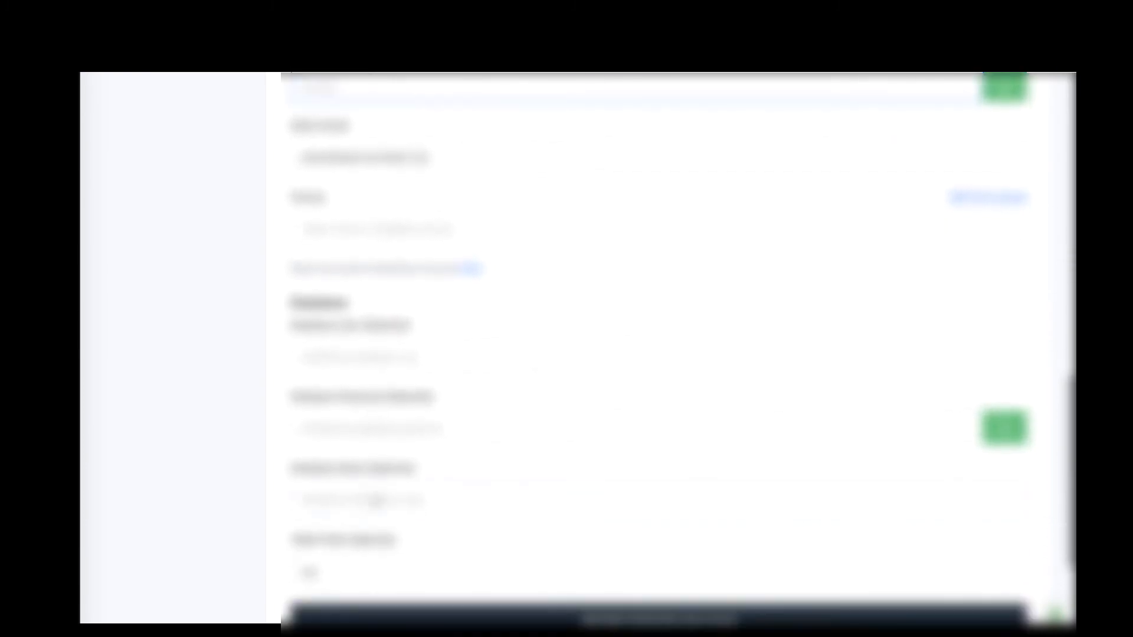
left_click(544, 503)
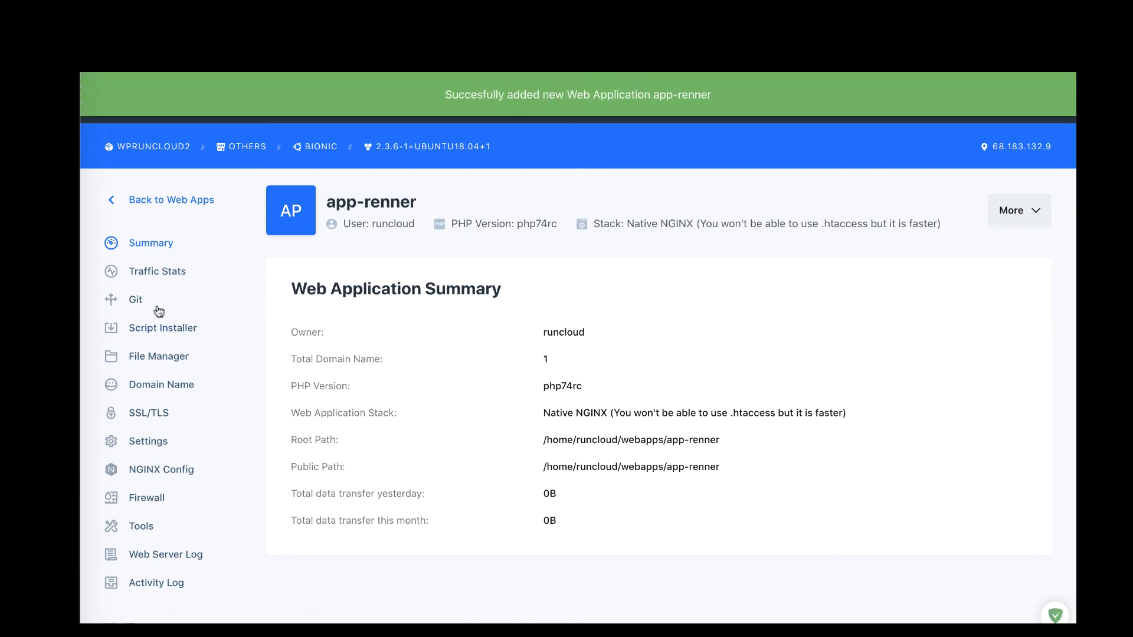
Step: Open app-renner's runcloud.link test domain from its Domain Name list in a new tab
left_click(172, 388)
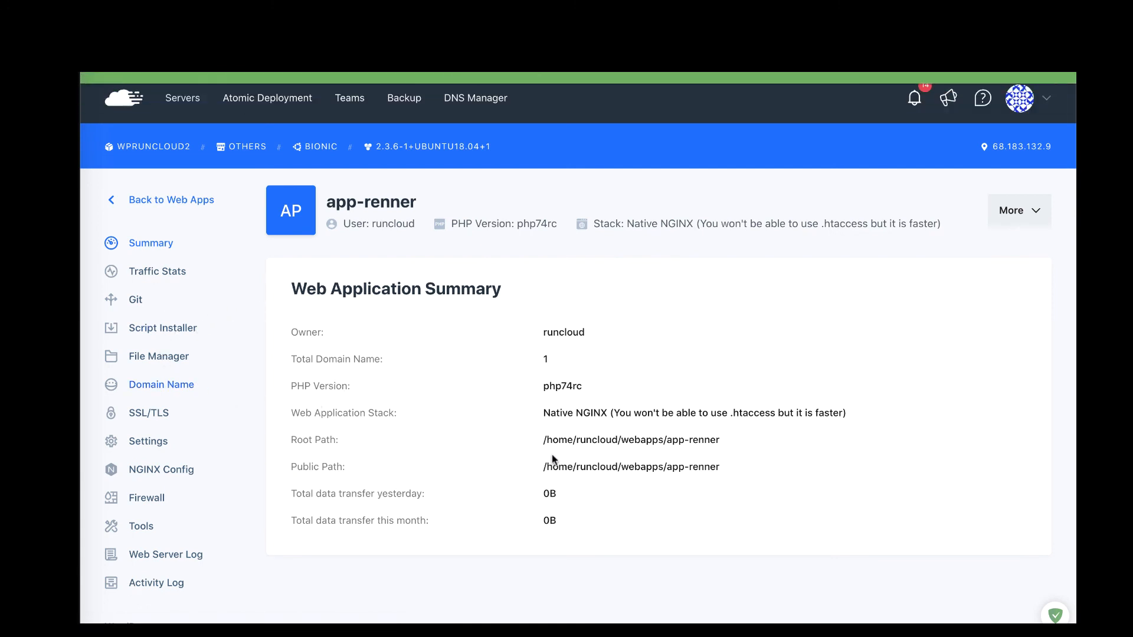
scroll(576, 469, "down", 2)
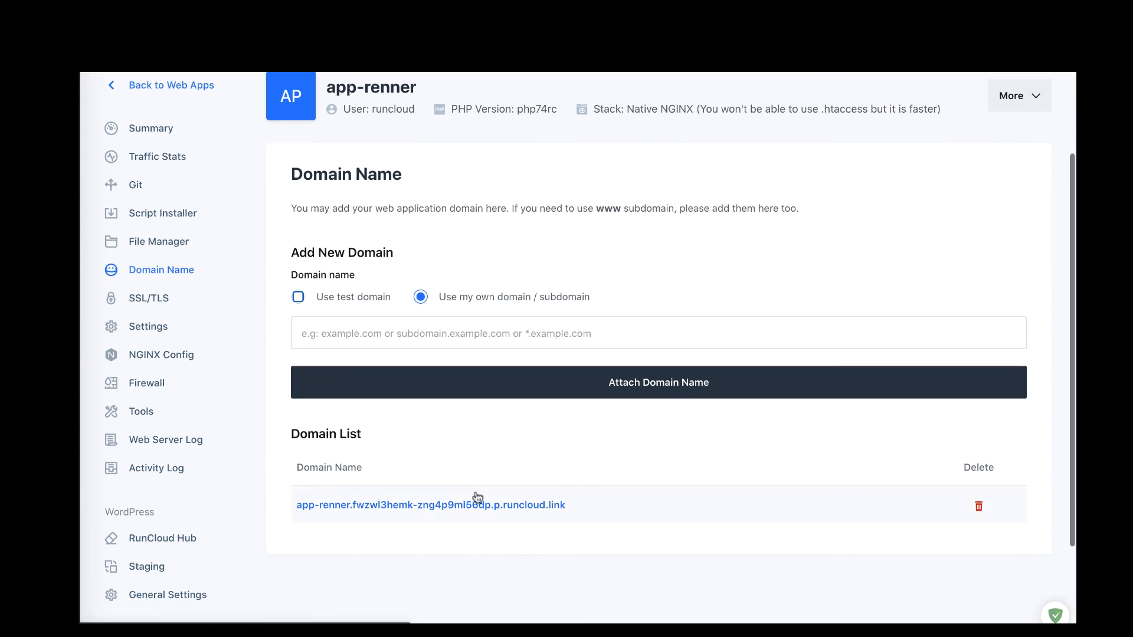
left_click(475, 506)
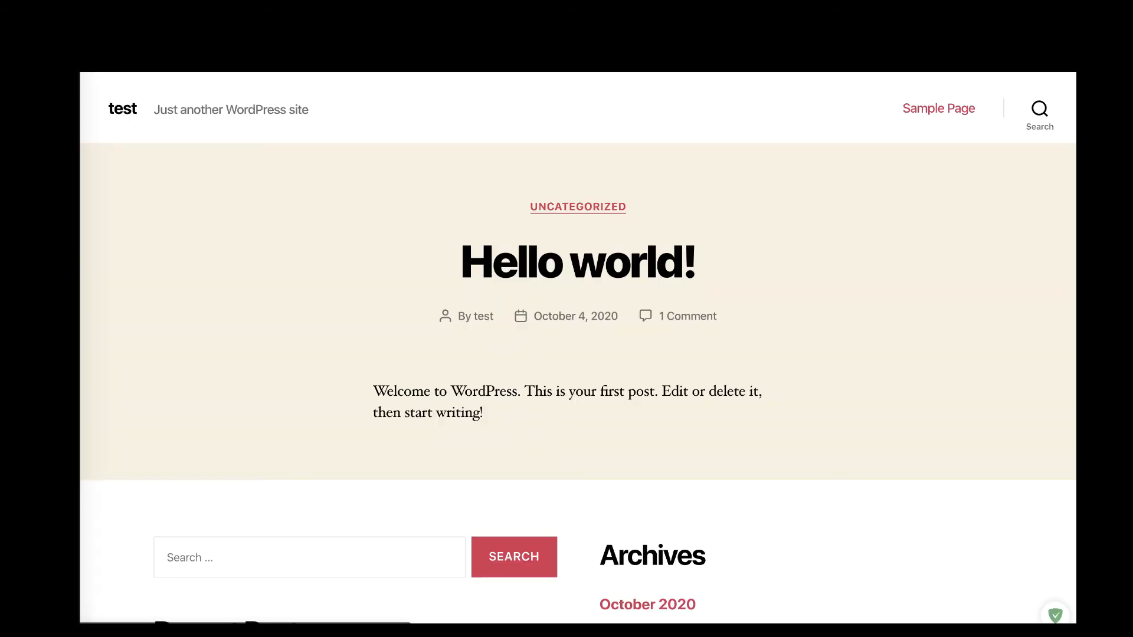
Step: Log in at /wp-admin with the admin username and password, then return to the RunCloud tab
type("/wp-a")
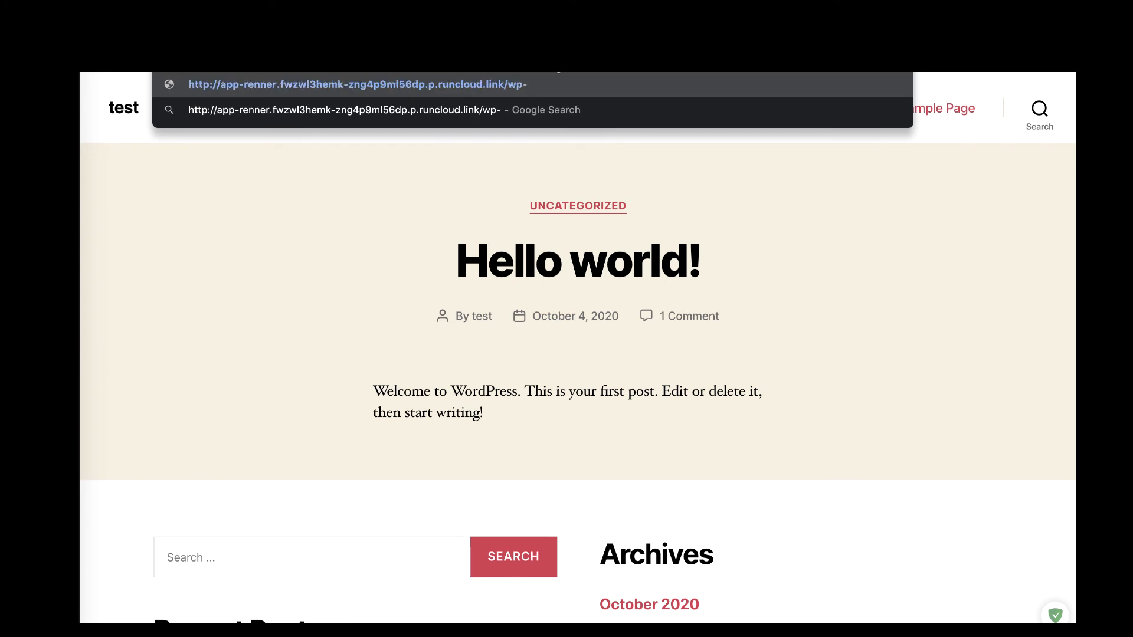
type("dmin")
key("Return")
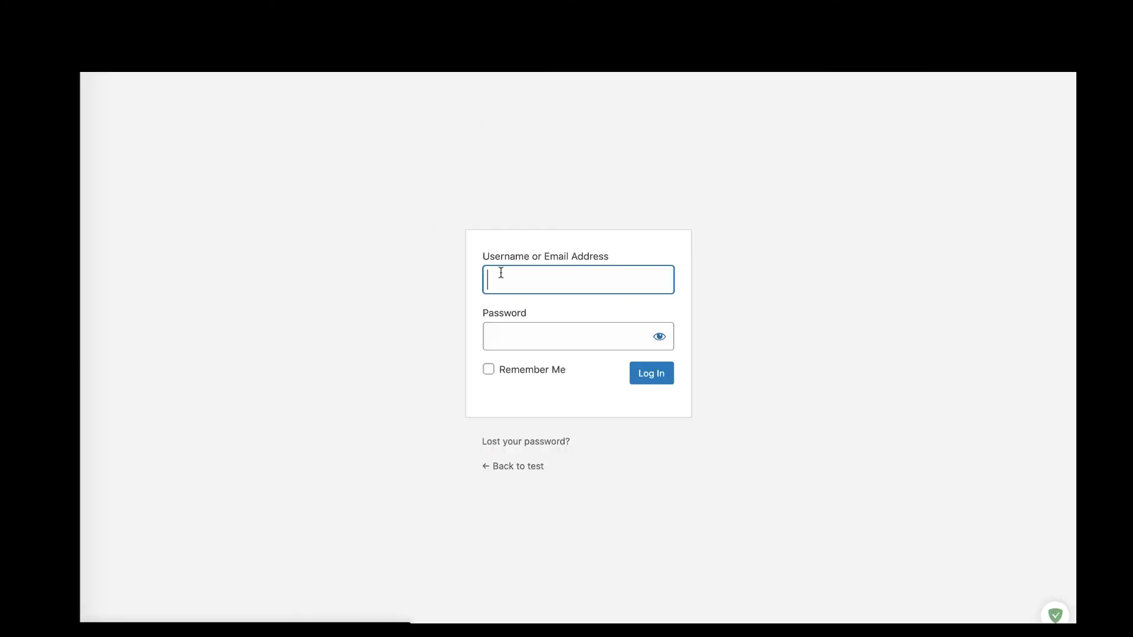
type("test")
key("Tab")
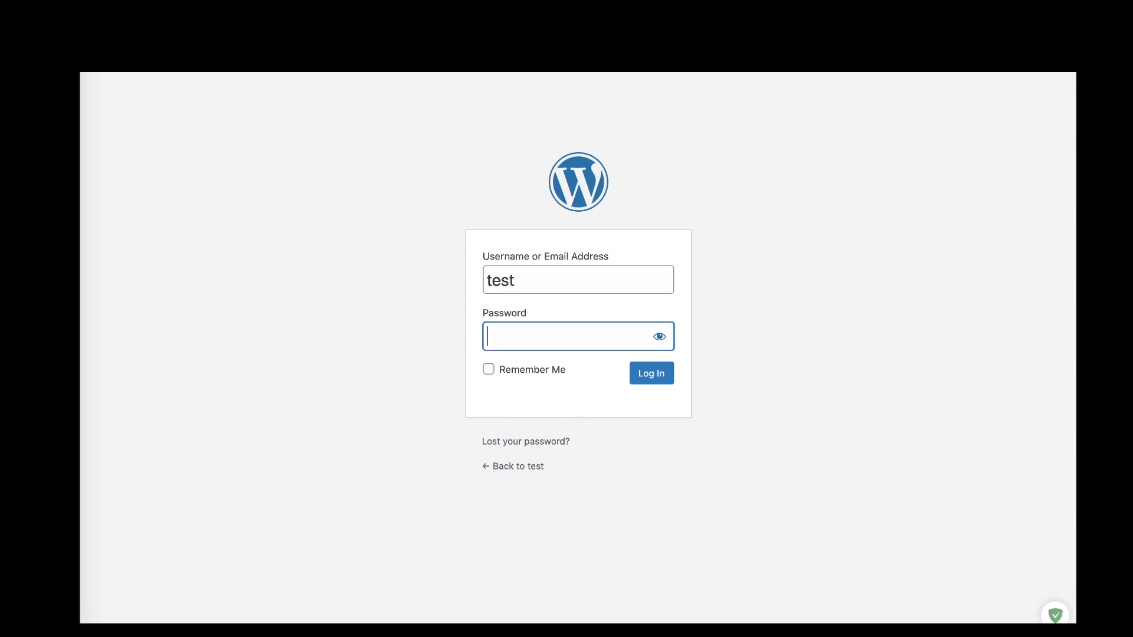
type("••••")
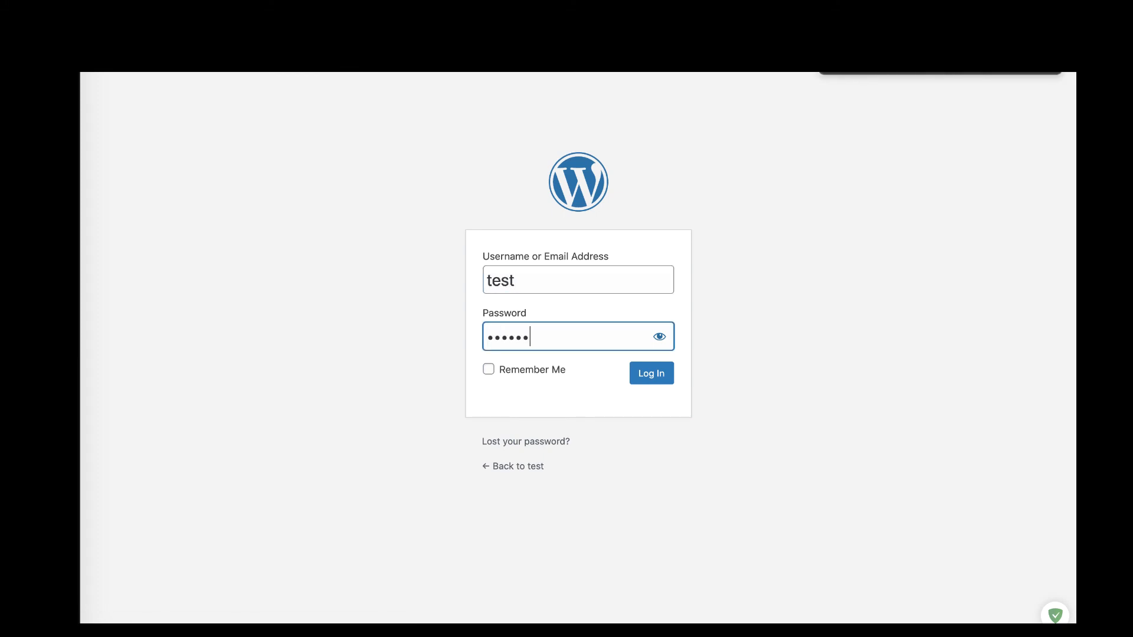
type("••••")
key("Return")
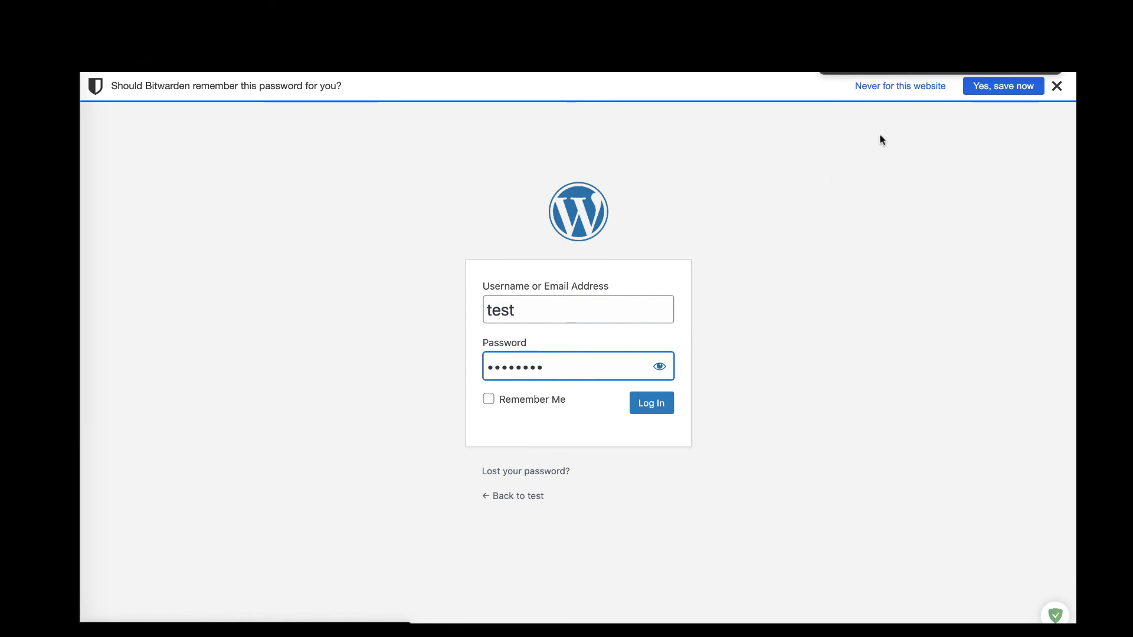
left_click(1057, 87)
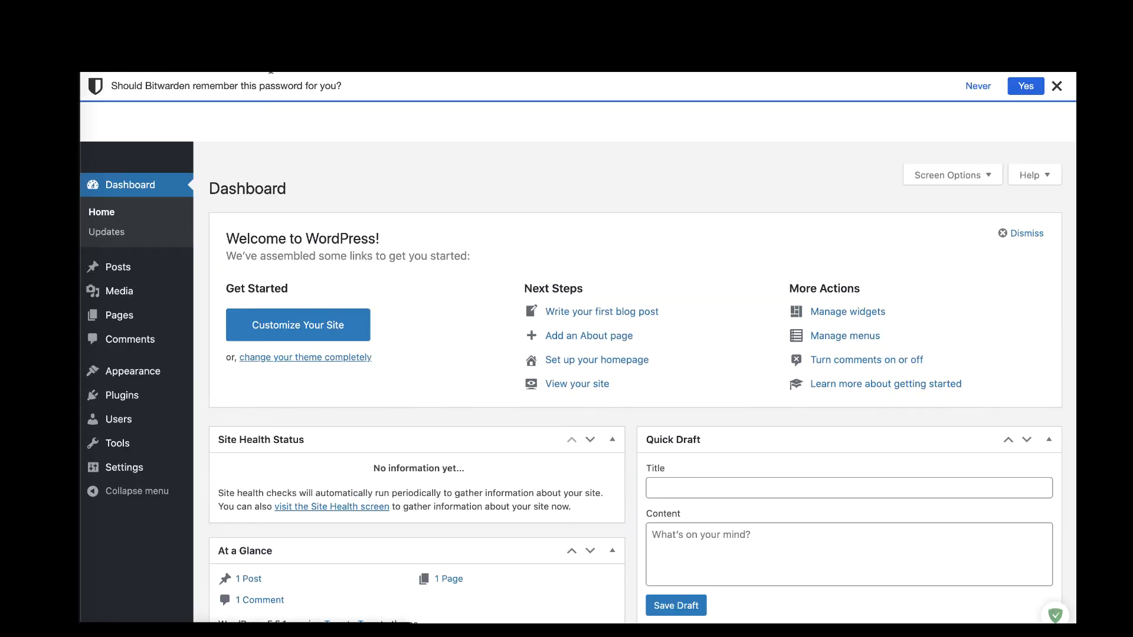
left_click(277, 26)
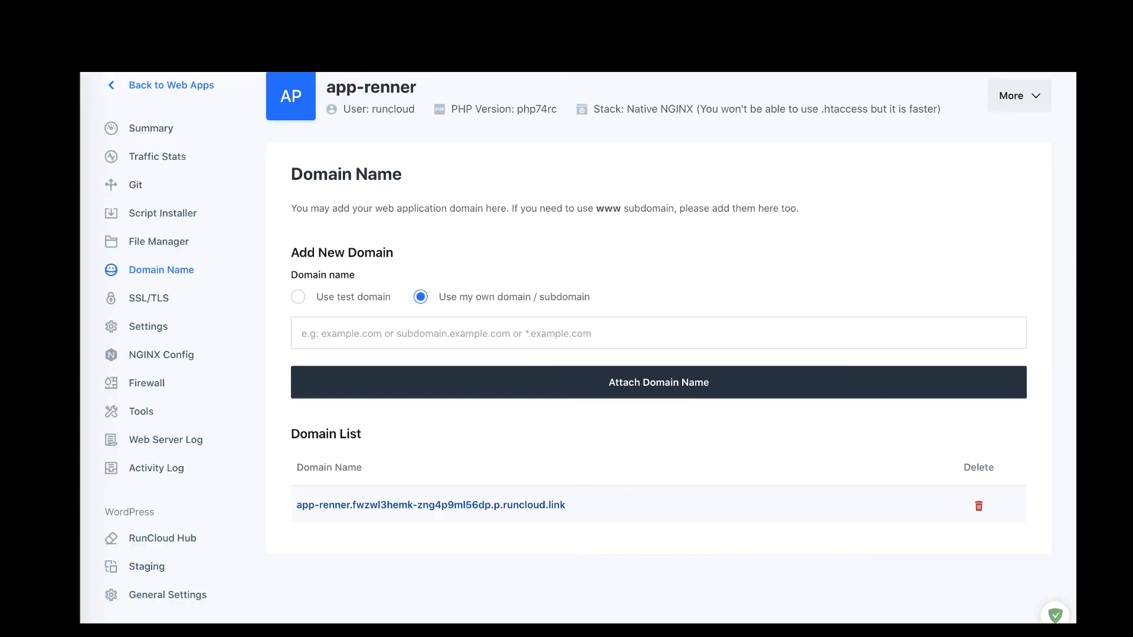
Step: Navigate to wpruncloud2's Summary showing 1 web application and 1 database
scroll(251, 199, "up", 2)
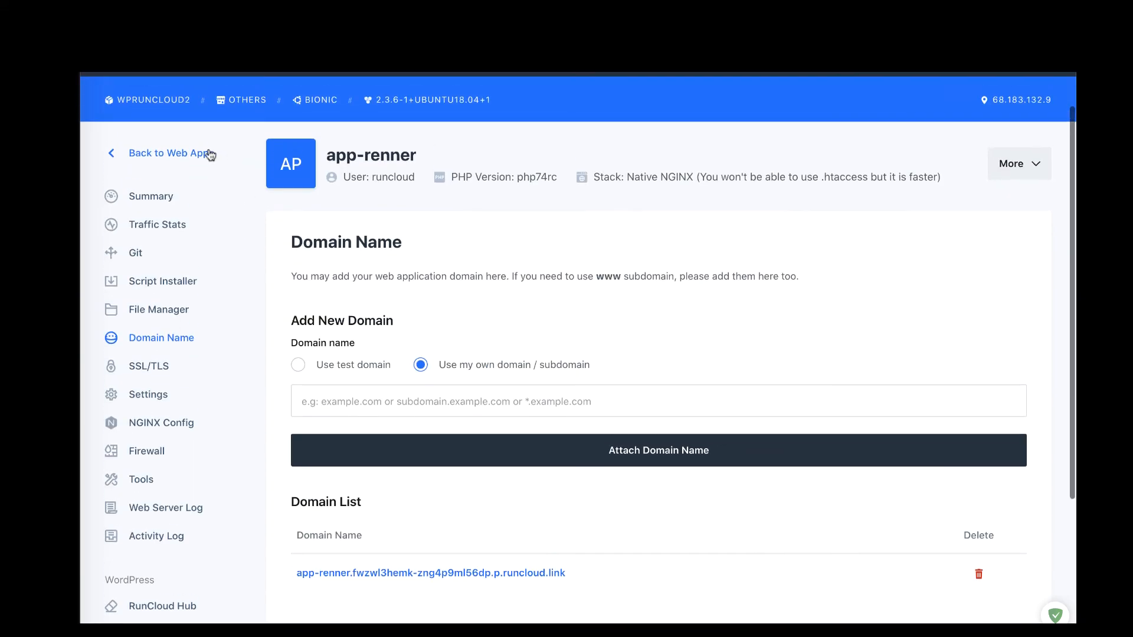
left_click(167, 151)
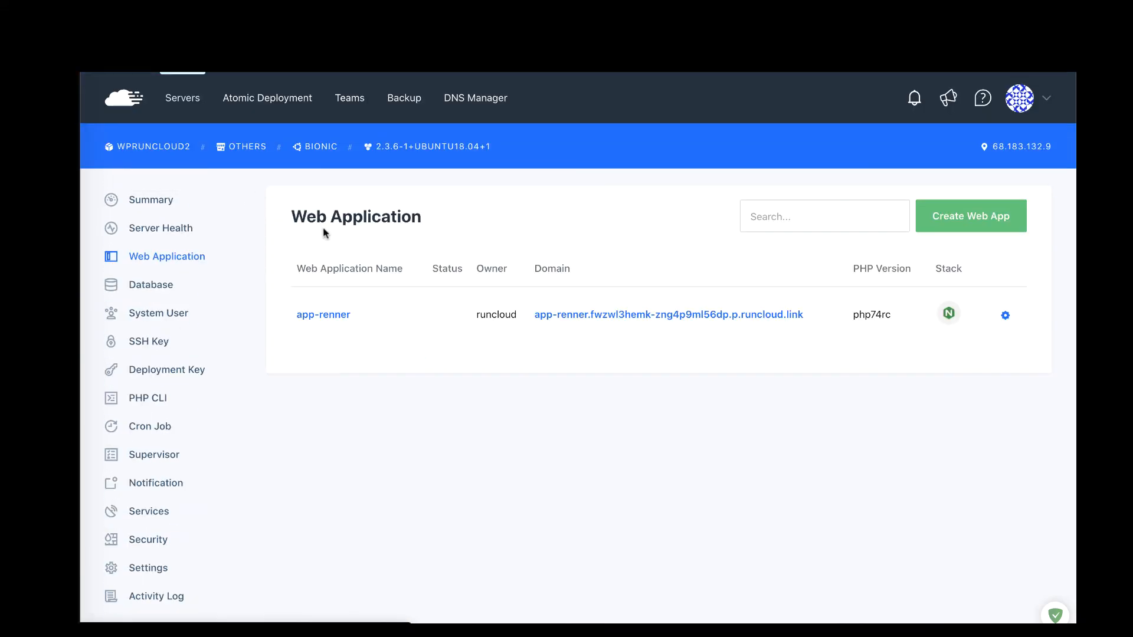
left_click(183, 102)
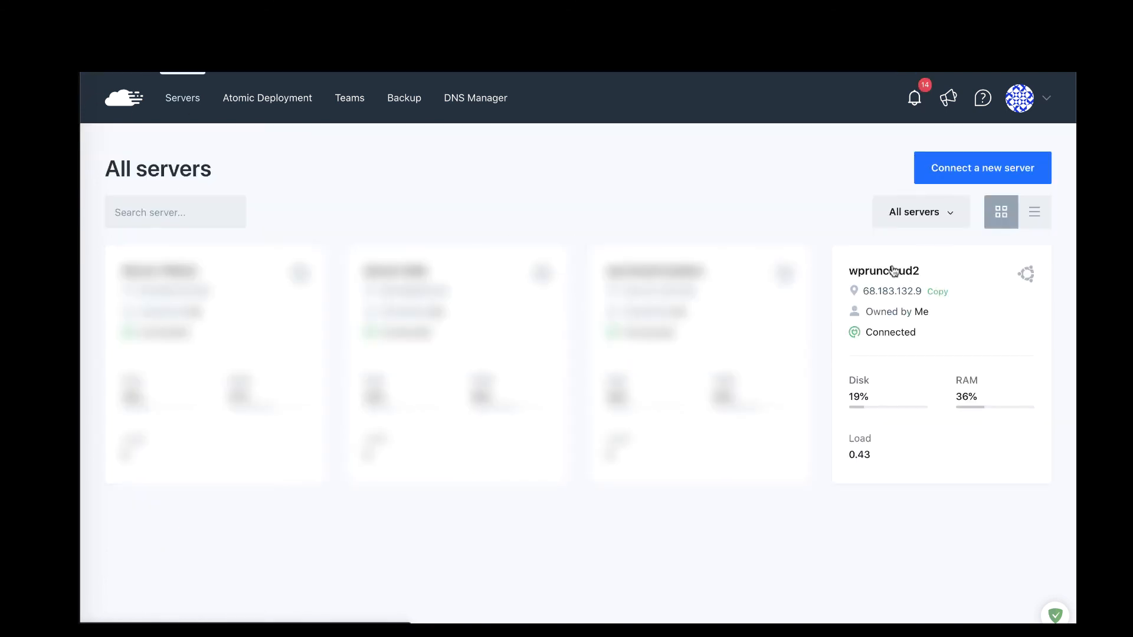
left_click(894, 271)
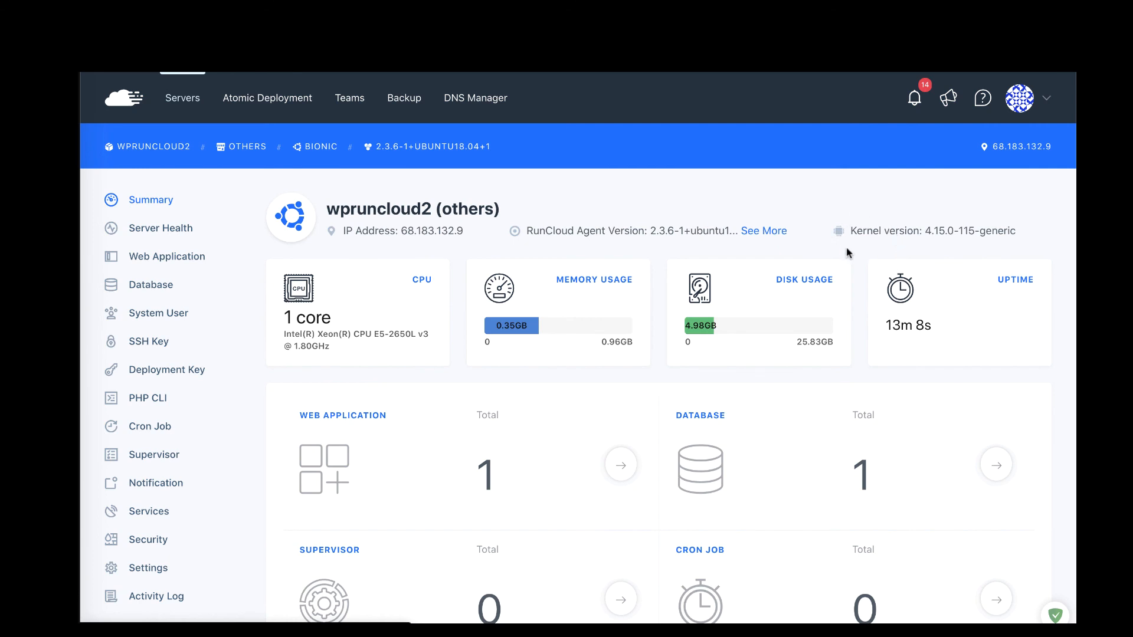
scroll(667, 202, "down", 1)
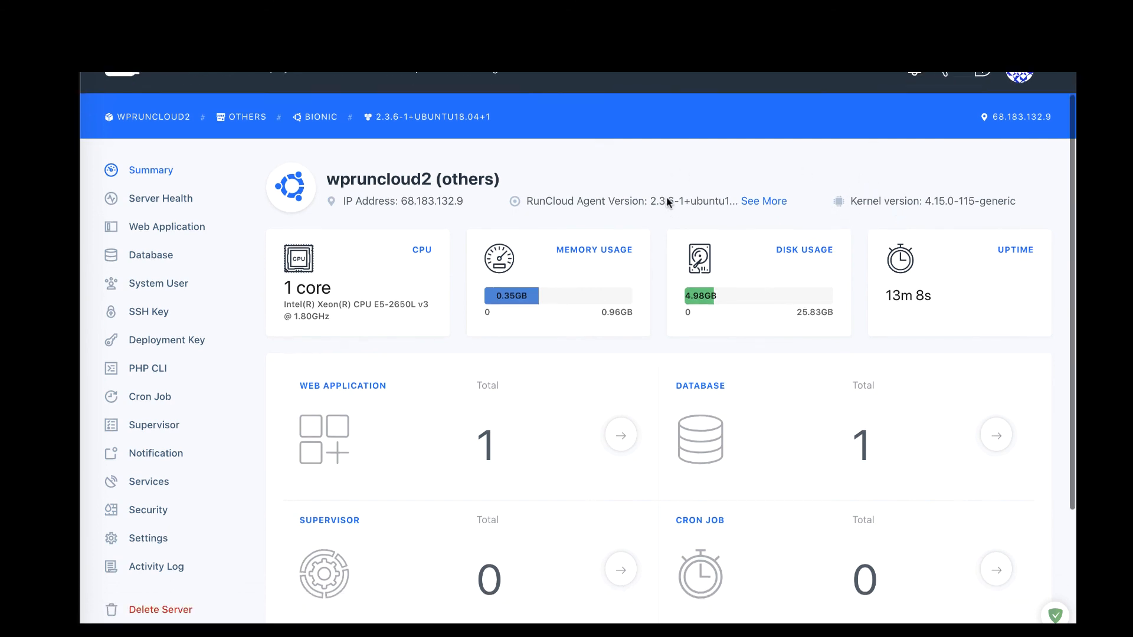
scroll(667, 201, "down", 3)
Step: Delete the wpruncloud2 server, typing YES and ticking all three acknowledgement boxes
left_click(164, 547)
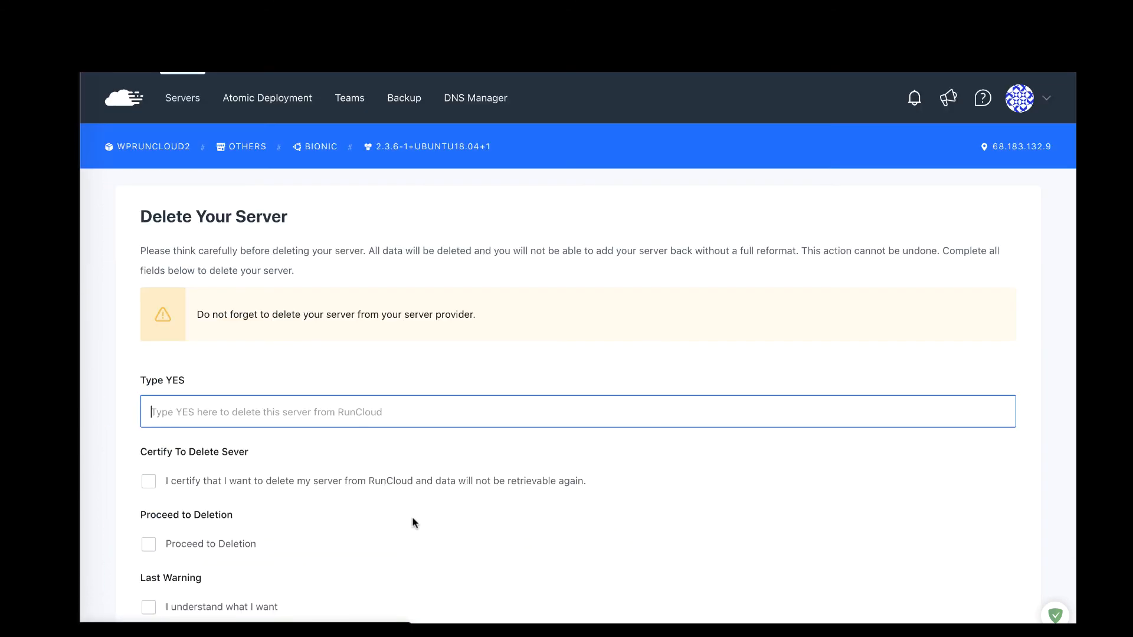
scroll(406, 471, "down", 5)
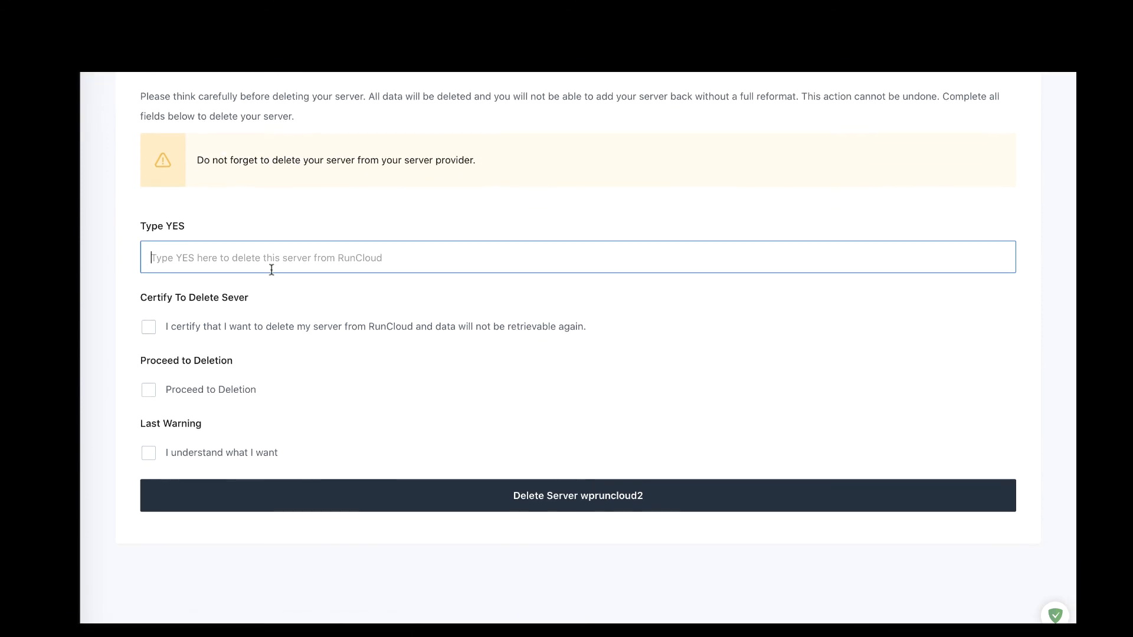
type("YES")
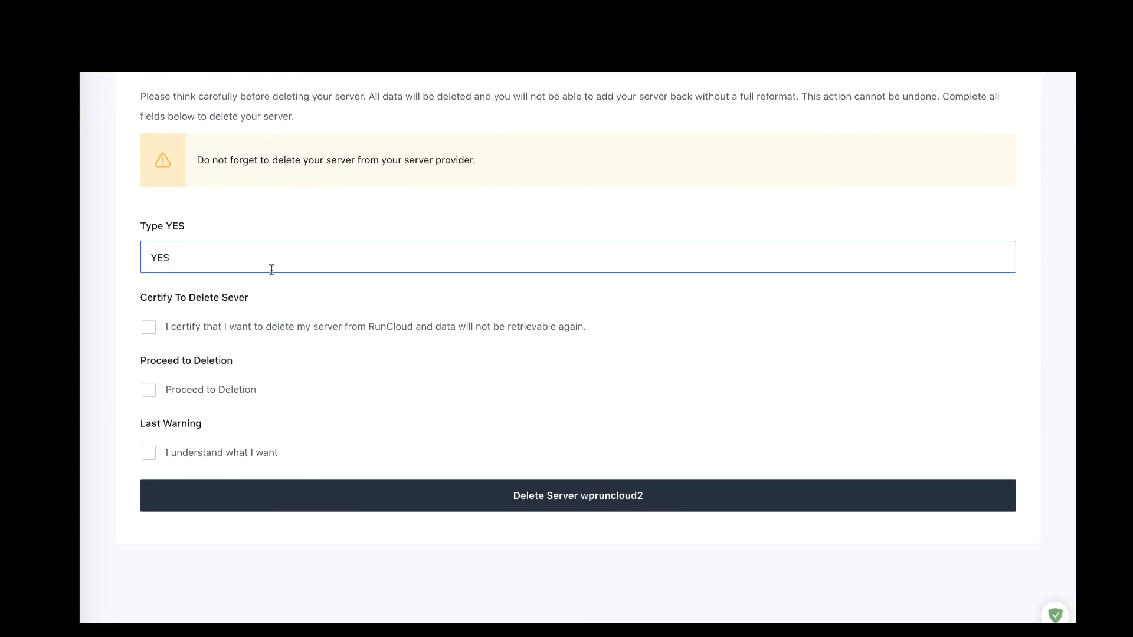
left_click(149, 327)
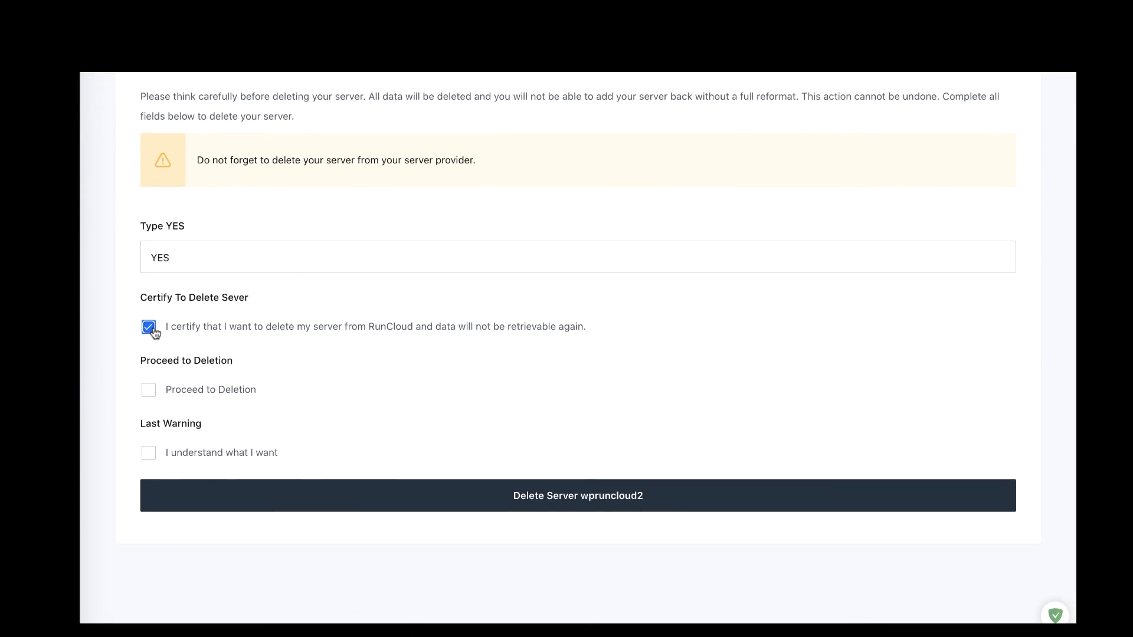
left_click(149, 390)
left_click(148, 453)
left_click(529, 489)
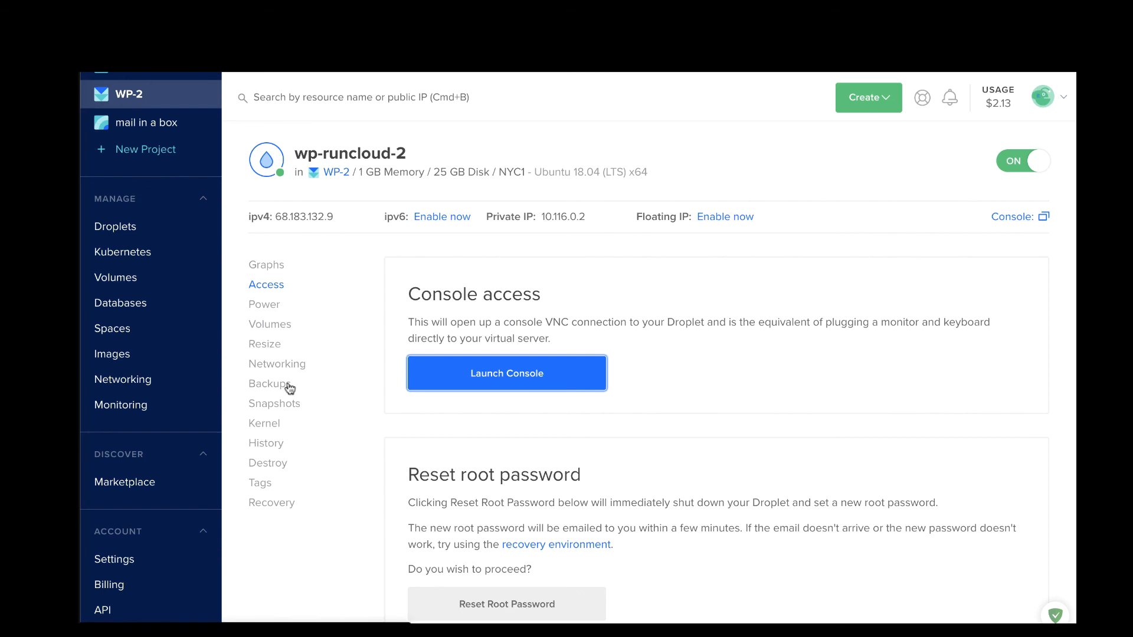
Step: Go to Droplets and open the WP-2 project listing wp-runcloud-2 at 68.183.132.9
left_click(322, 375)
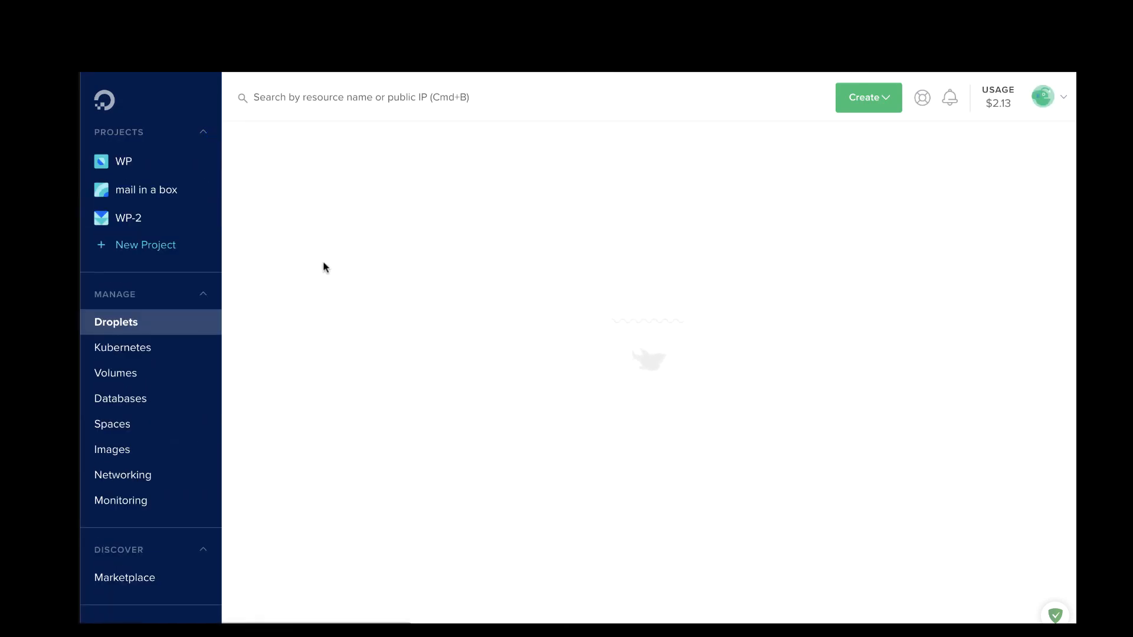
left_click(124, 218)
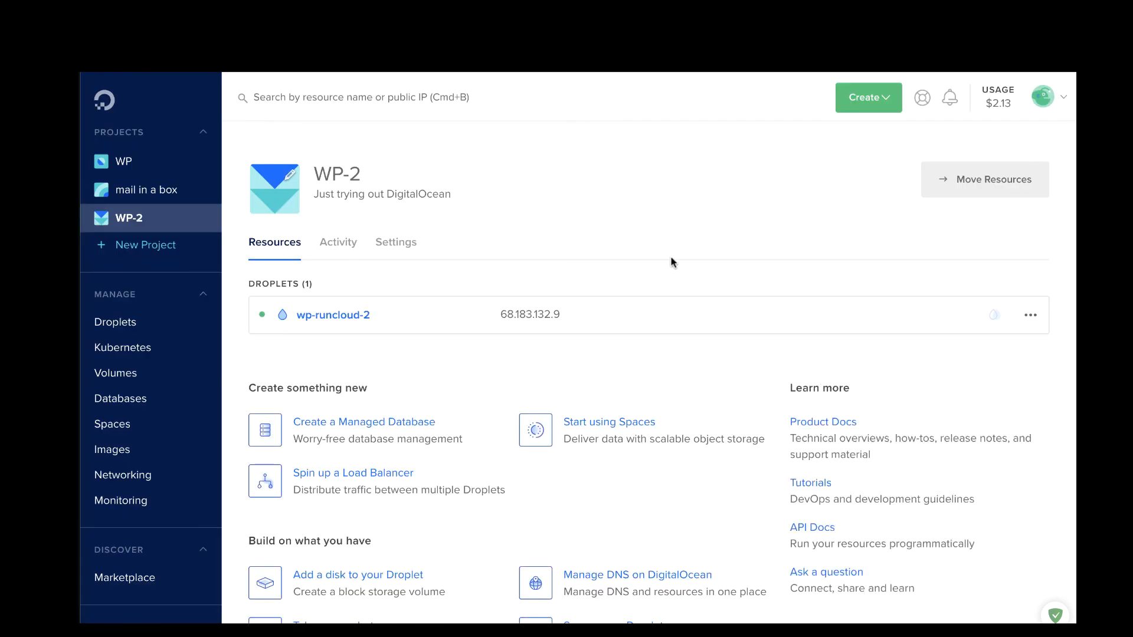
key("super+space")
type("iter")
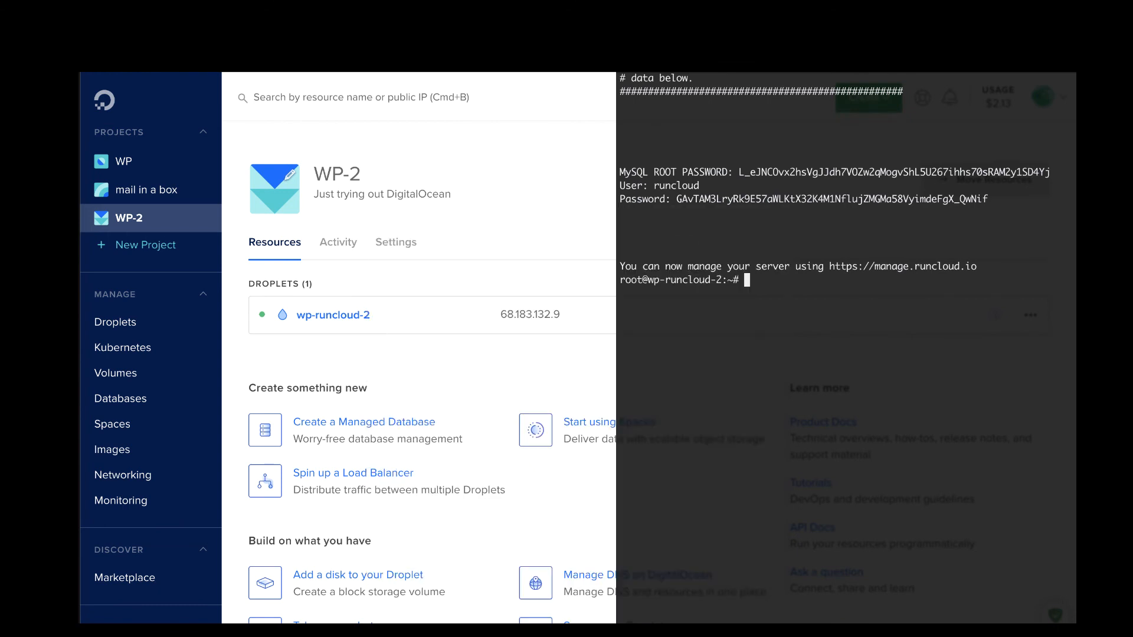
type("ll")
key("Return")
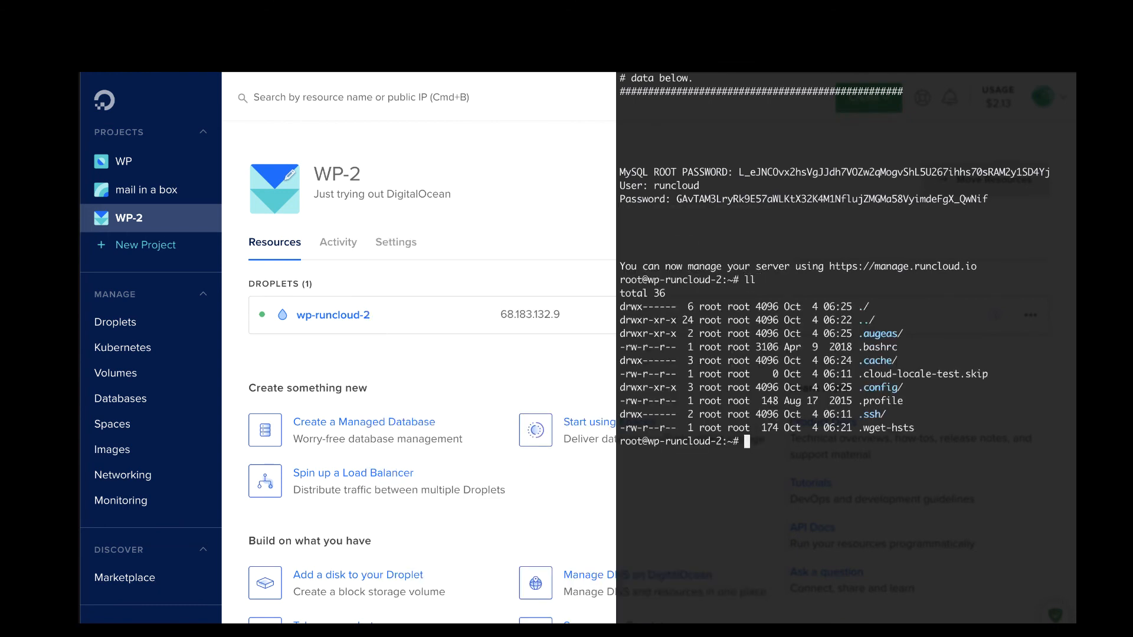
type("ll")
key("Return")
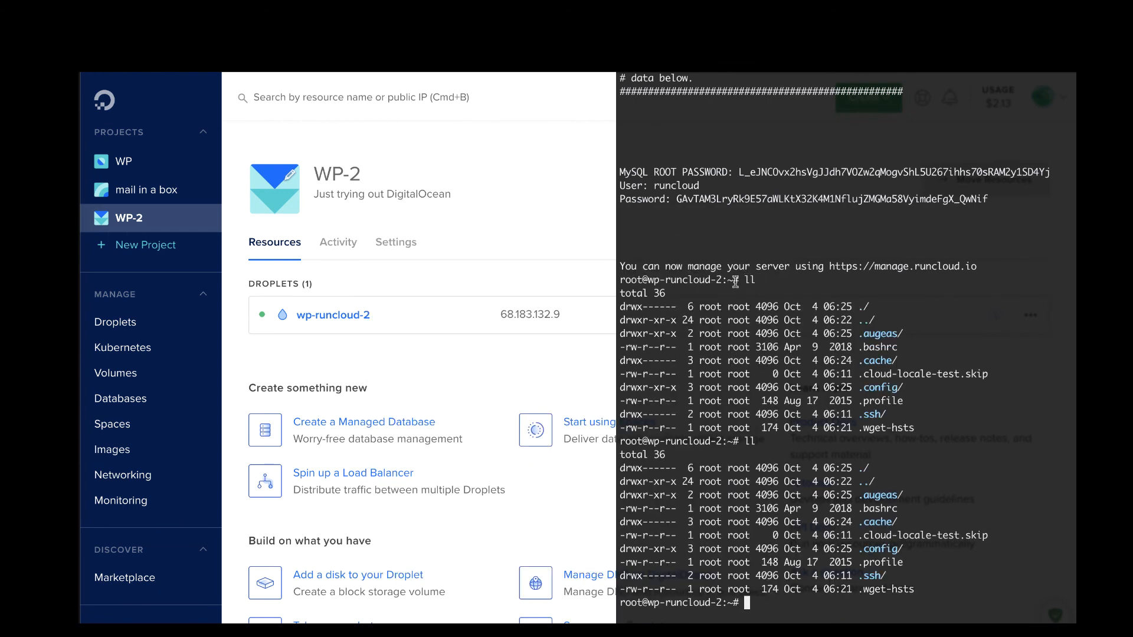
type("clear")
key("Return")
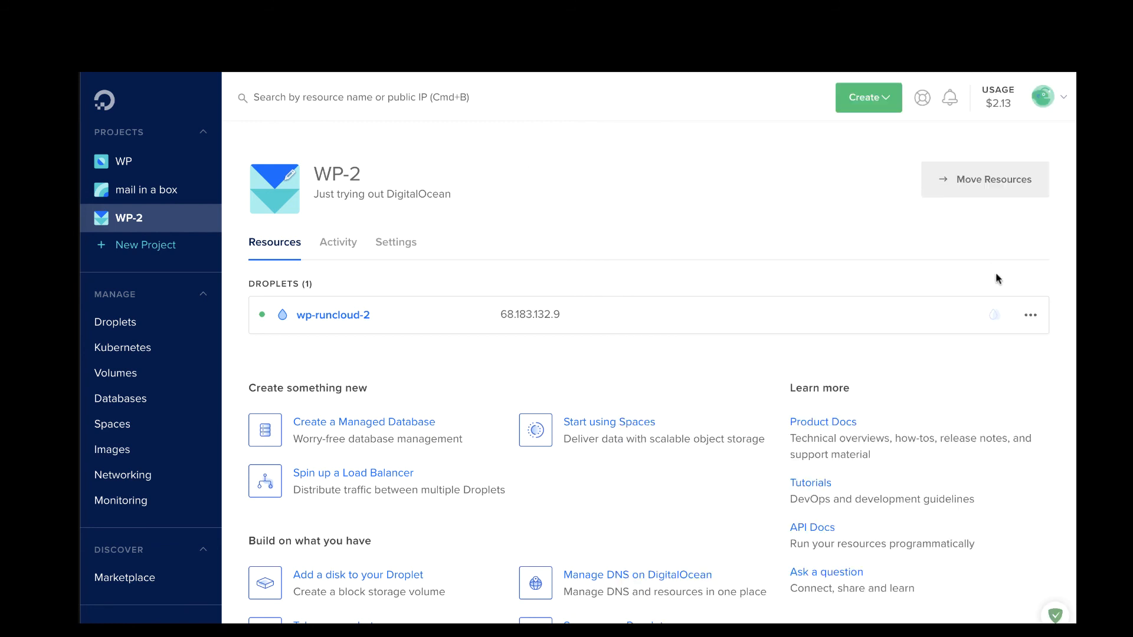
Step: Destroy the wp-runcloud-2 droplet from its actions menu and confirm permanent deletion
left_click(1030, 315)
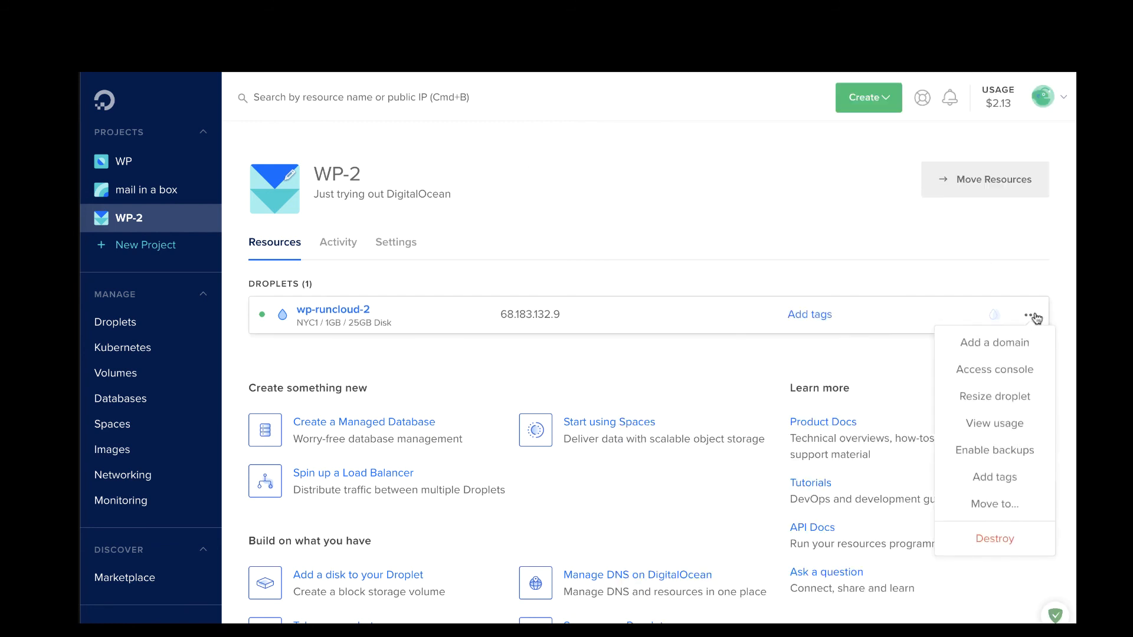
left_click(990, 542)
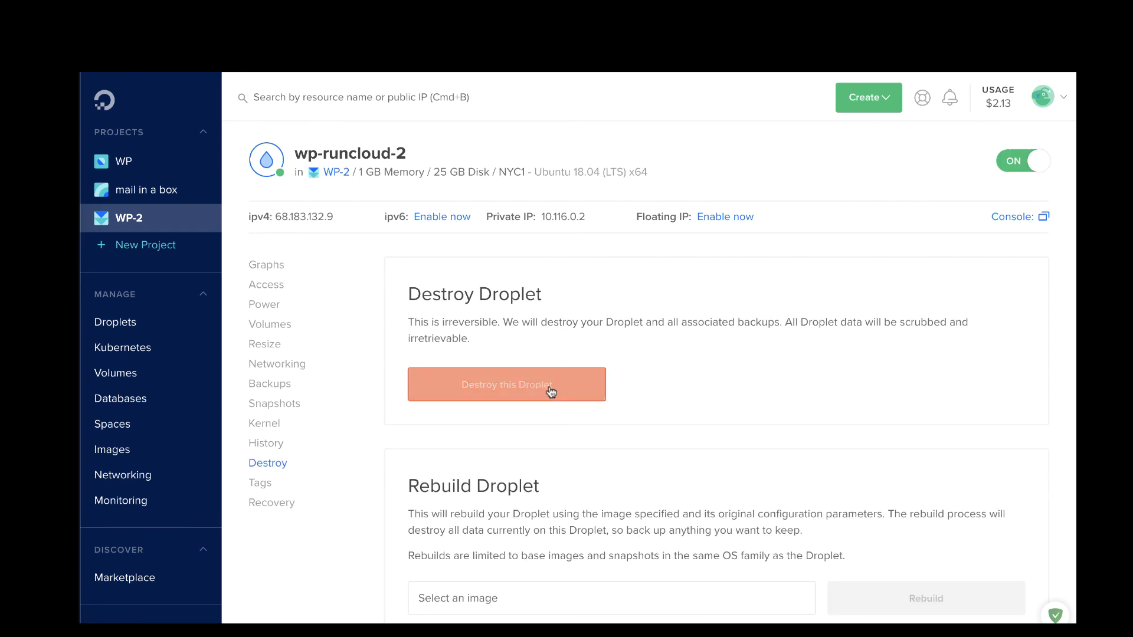
left_click(550, 391)
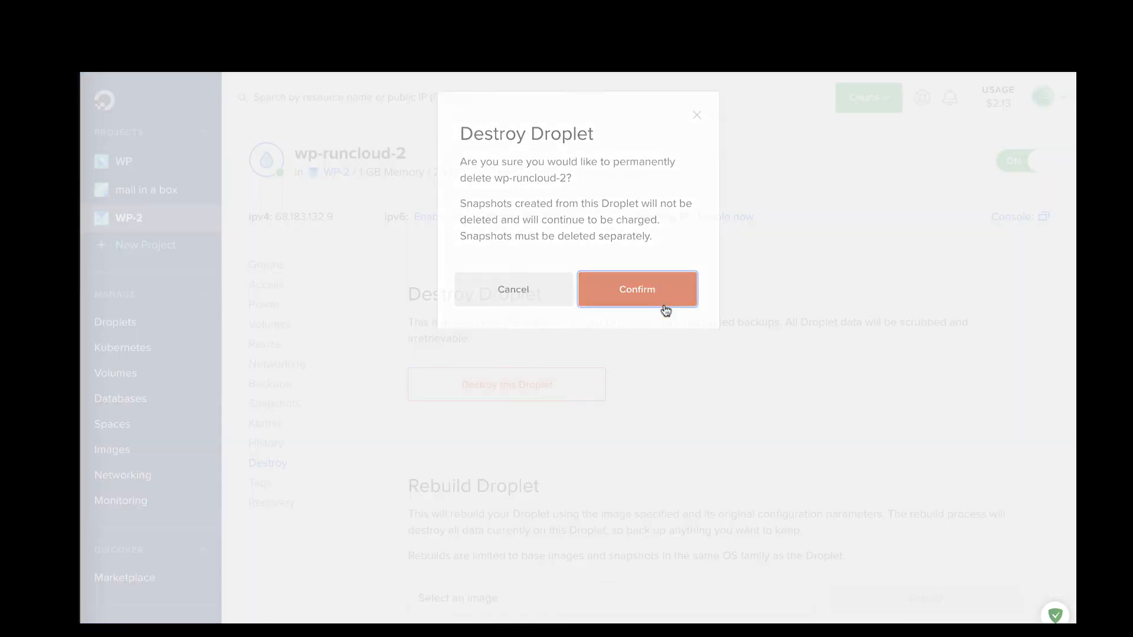
left_click(665, 311)
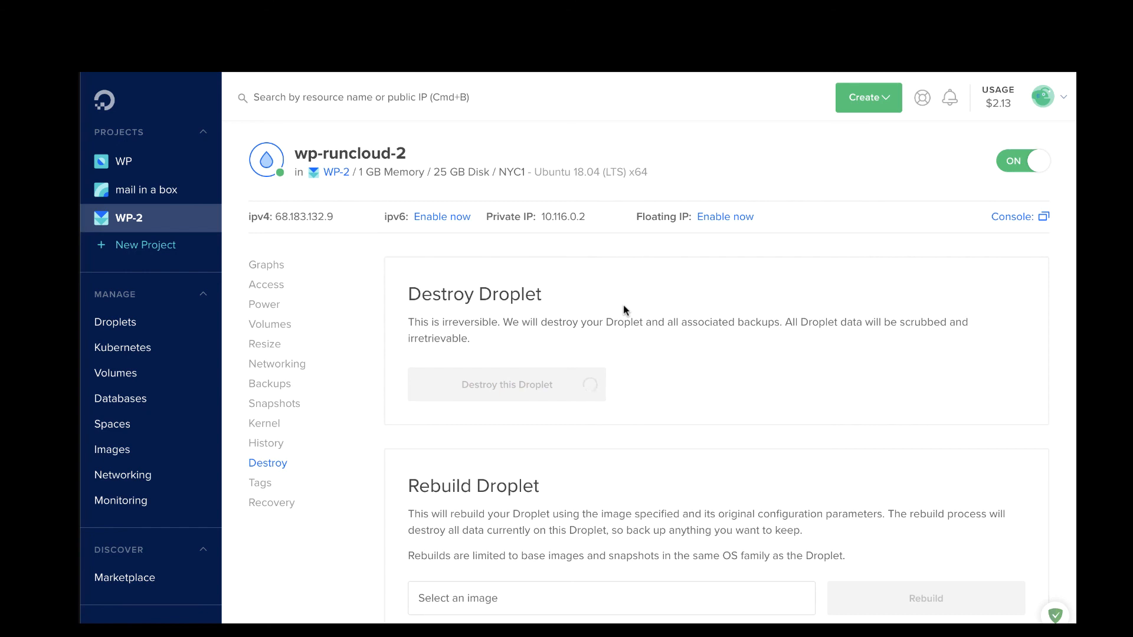